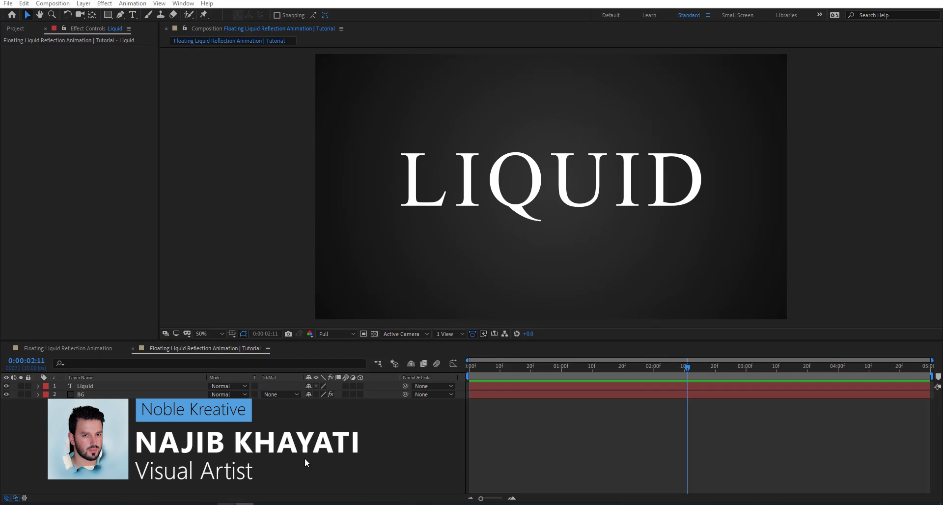
- Add a Rotation text animator to the Liquid text layer
{"action": "left_click", "coordinate": [96, 384]}
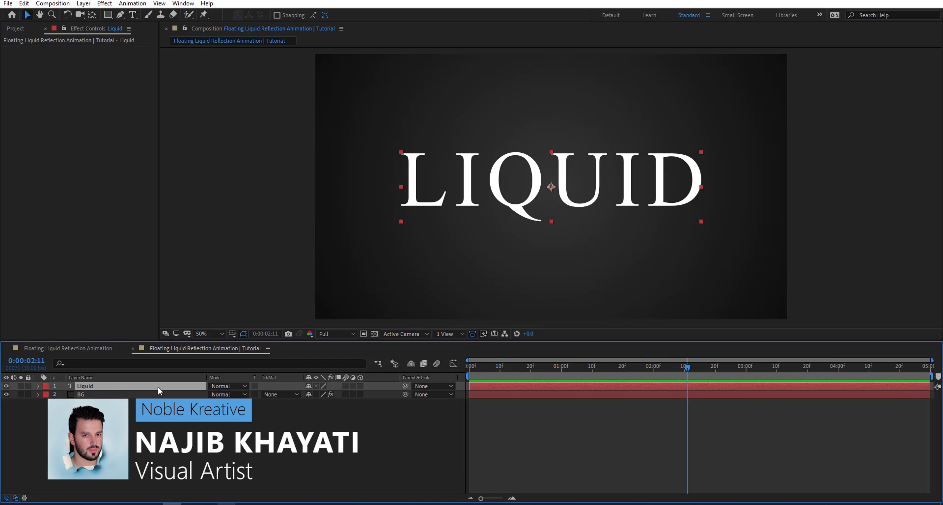
{"action": "left_click", "coordinate": [113, 394]}
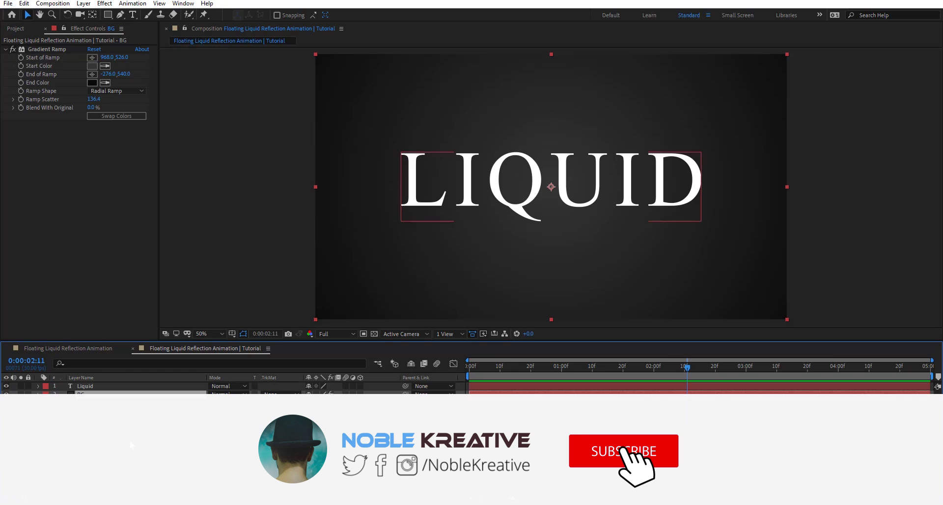
{"action": "left_click", "coordinate": [96, 386]}
{"action": "left_click", "coordinate": [39, 386]}
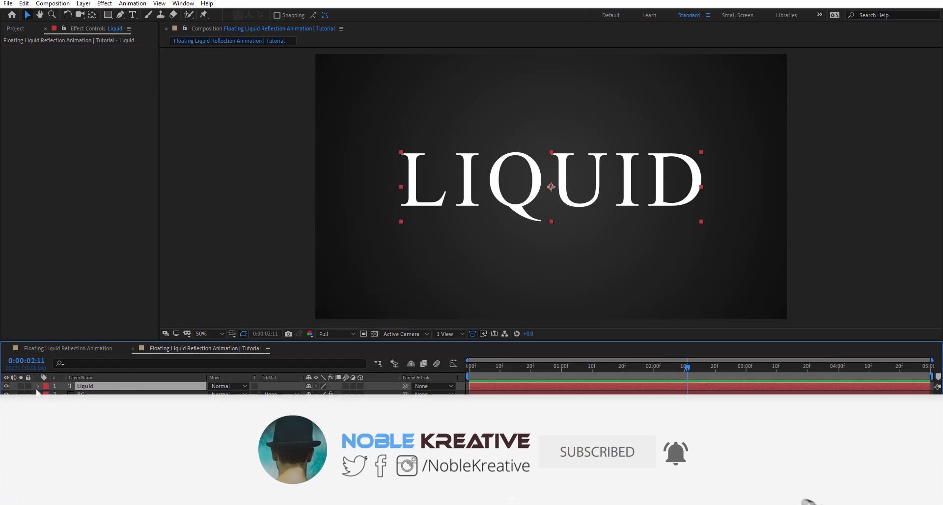
{"action": "left_click", "coordinate": [395, 395]}
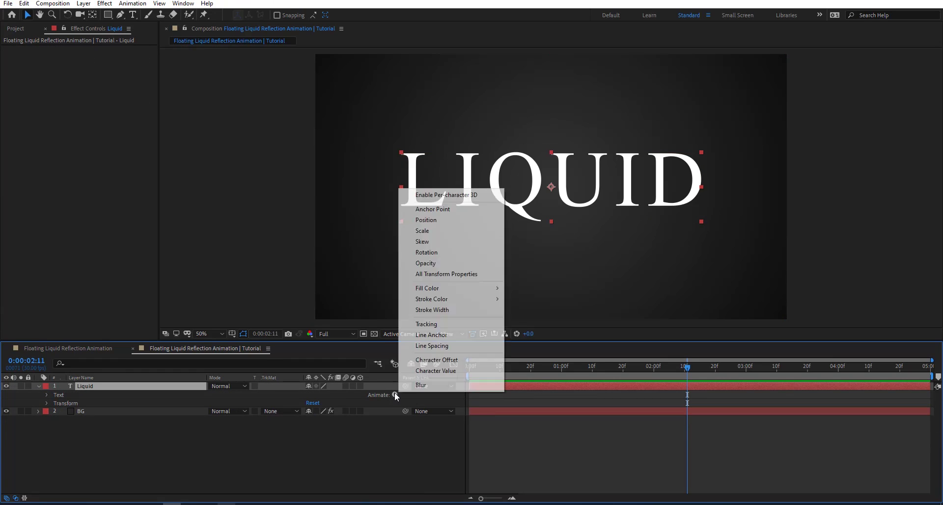
{"action": "left_click", "coordinate": [443, 250]}
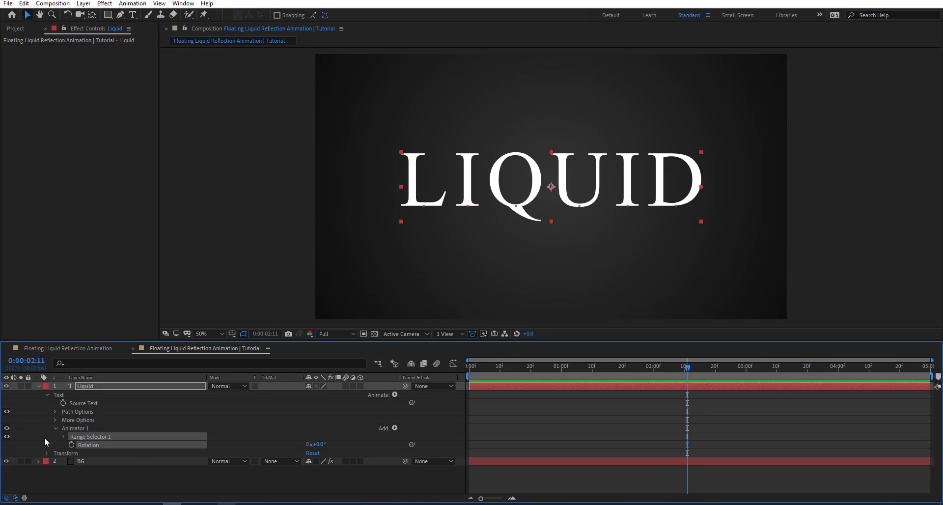
- Apply the expression wiggle(0.6,6) to the animator's Rotation property and preview the motion
{"action": "left_click", "coordinate": [72, 445], "text": "alt"}
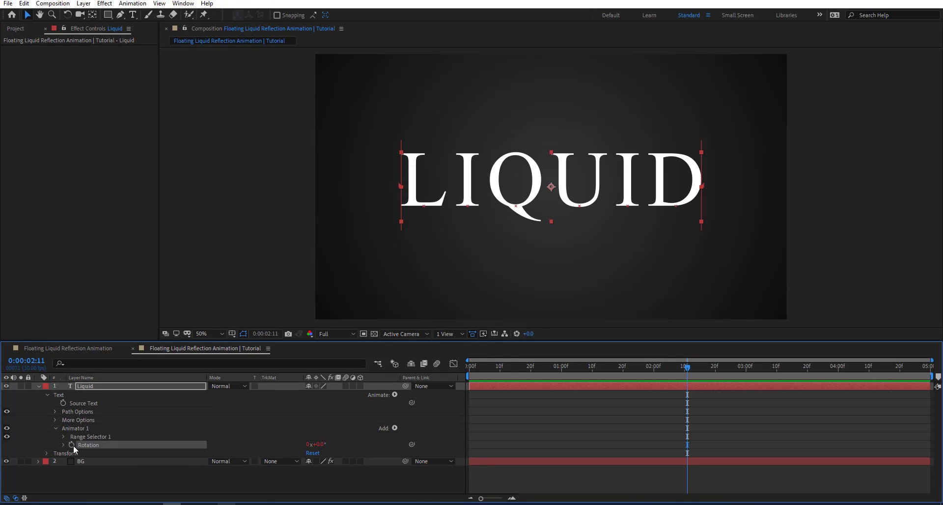
{"action": "type", "text": "wiggle()"}
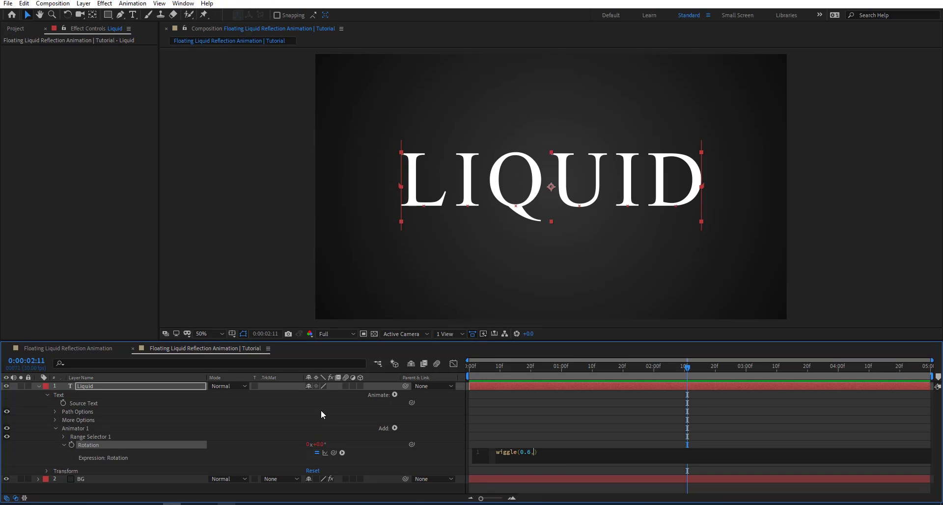
{"action": "type", "text": "0.6,6"}
{"action": "left_click", "coordinate": [322, 414]}
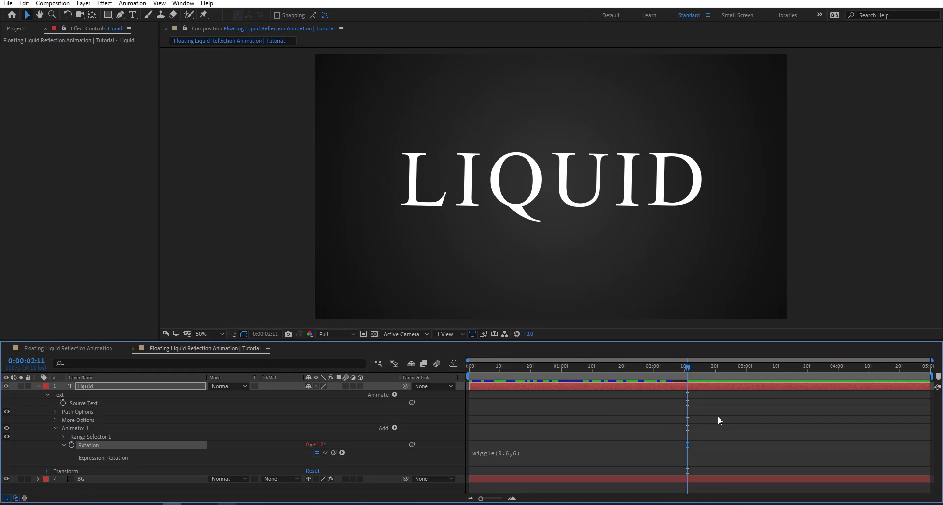
{"action": "key", "text": "space"}
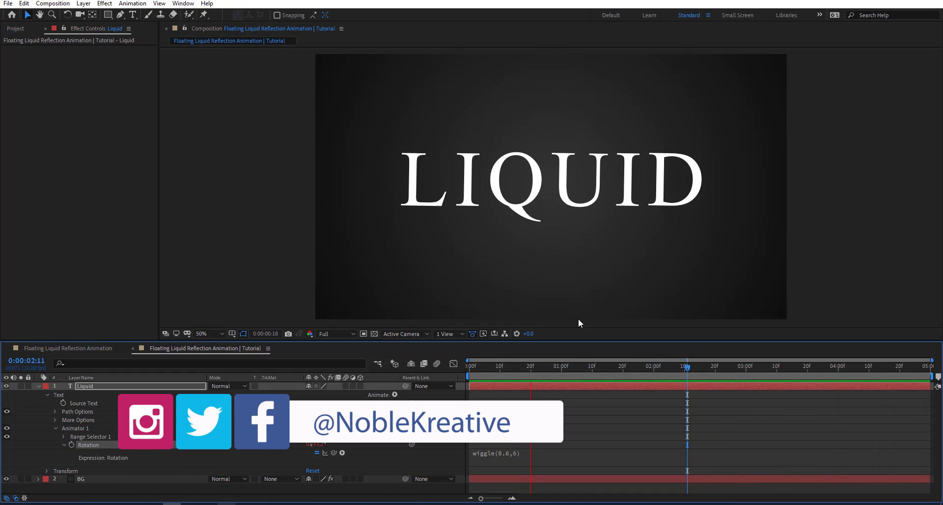
{"action": "key", "text": "space"}
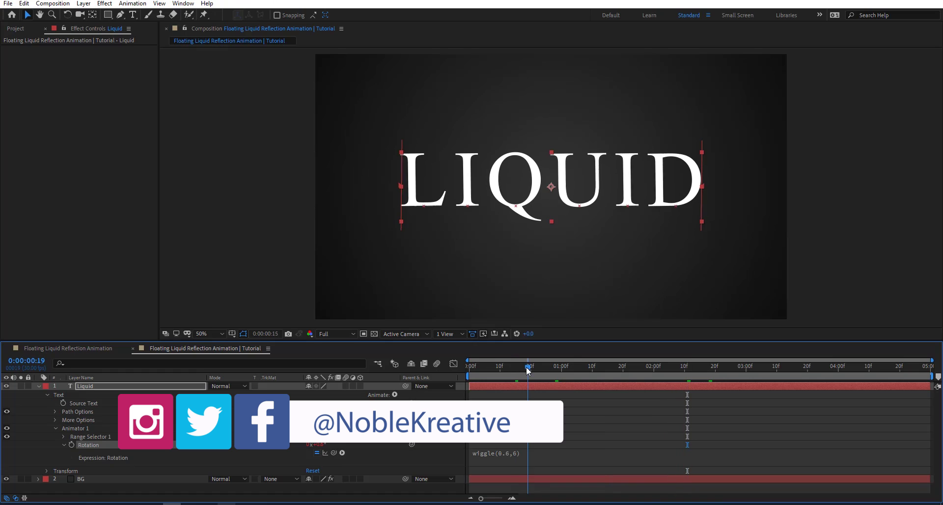
- Set Range Selector 1's End to 16% so that only the letter L rotates, and preview it
{"action": "left_click", "coordinate": [64, 436]}
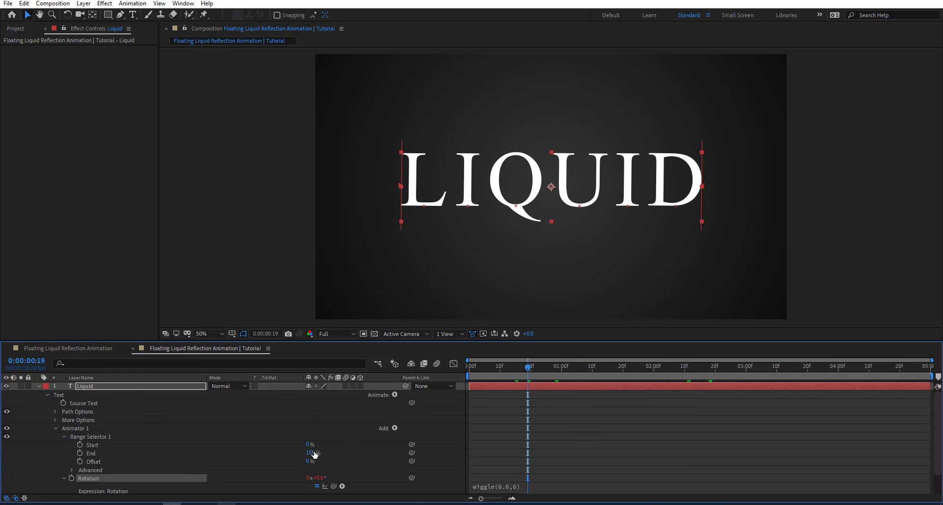
{"action": "left_click_drag", "start_coordinate": [315, 453], "coordinate": [274, 454]}
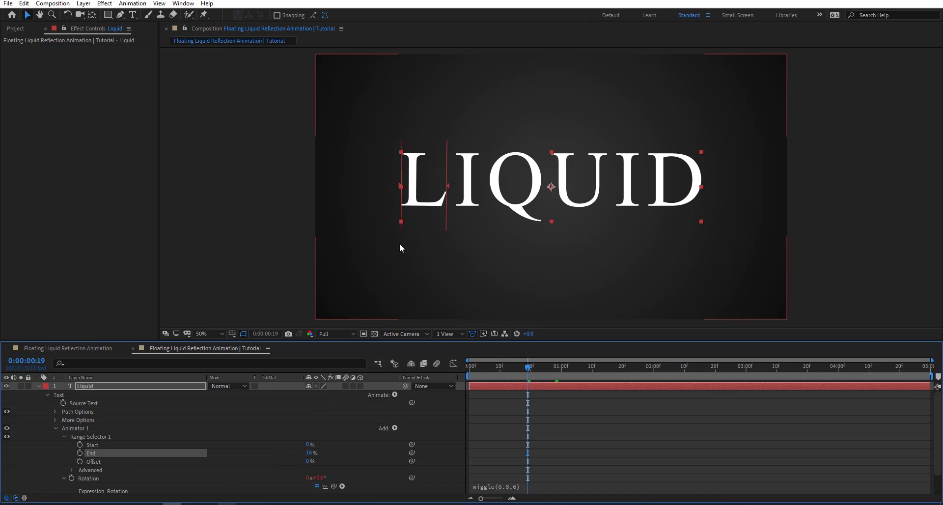
{"action": "key", "text": "space"}
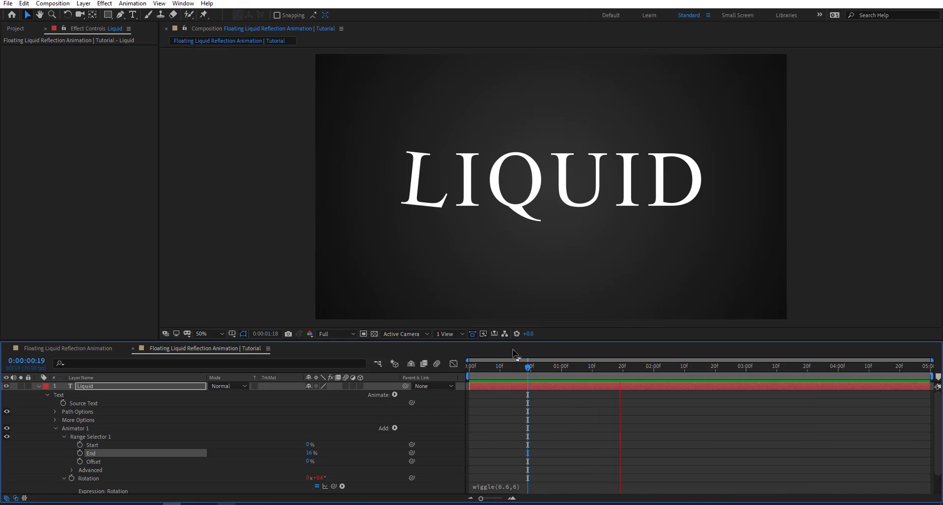
{"action": "left_click_drag", "start_coordinate": [543, 364], "coordinate": [514, 373]}
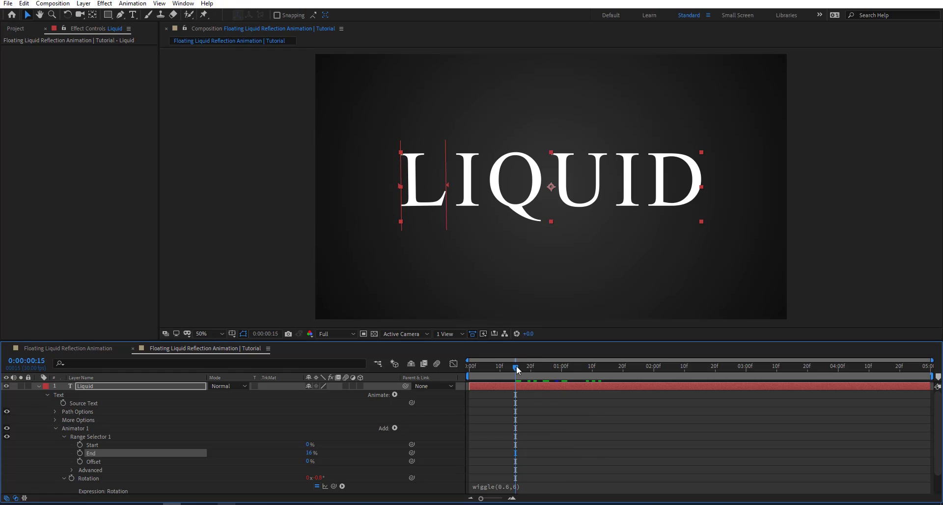
{"action": "left_click_drag", "start_coordinate": [517, 371], "coordinate": [561, 369]}
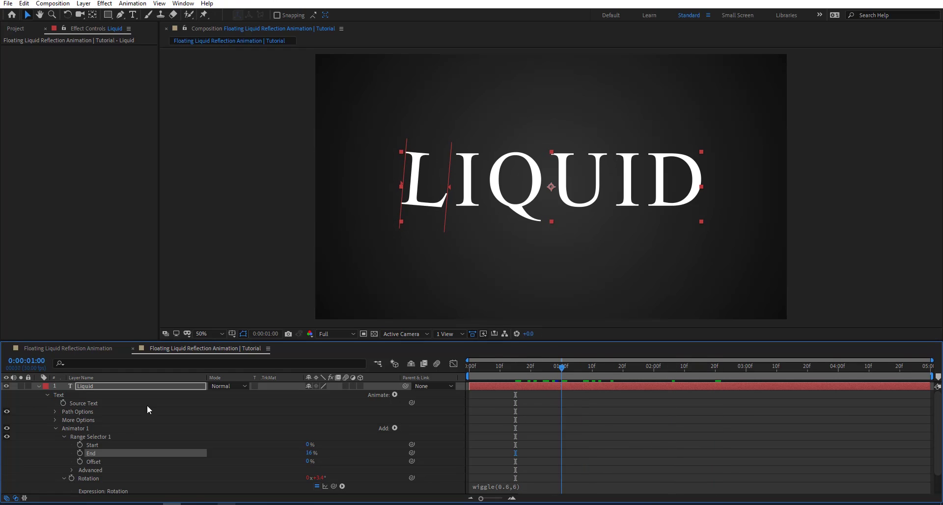
- Set the text's Anchor Point Grouping to Word and preview the letter's motion
{"action": "left_click", "coordinate": [56, 419]}
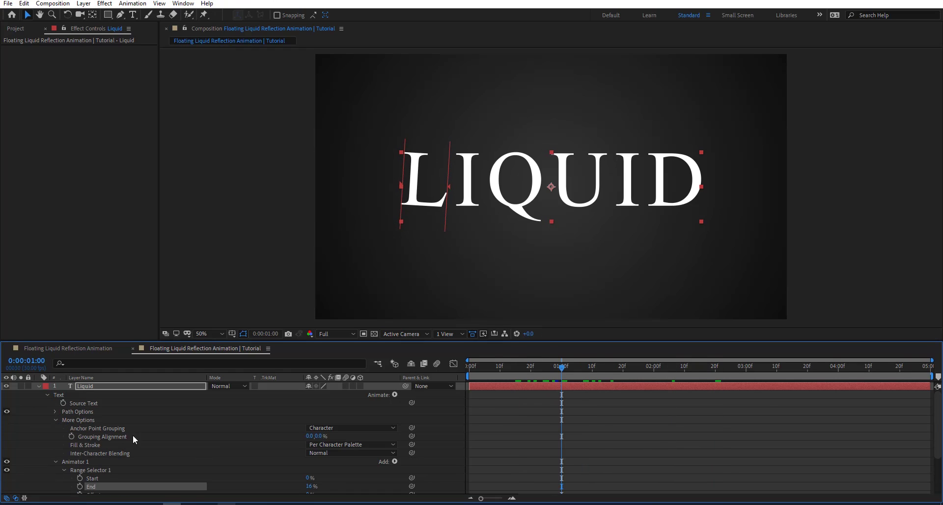
{"action": "left_click", "coordinate": [337, 428]}
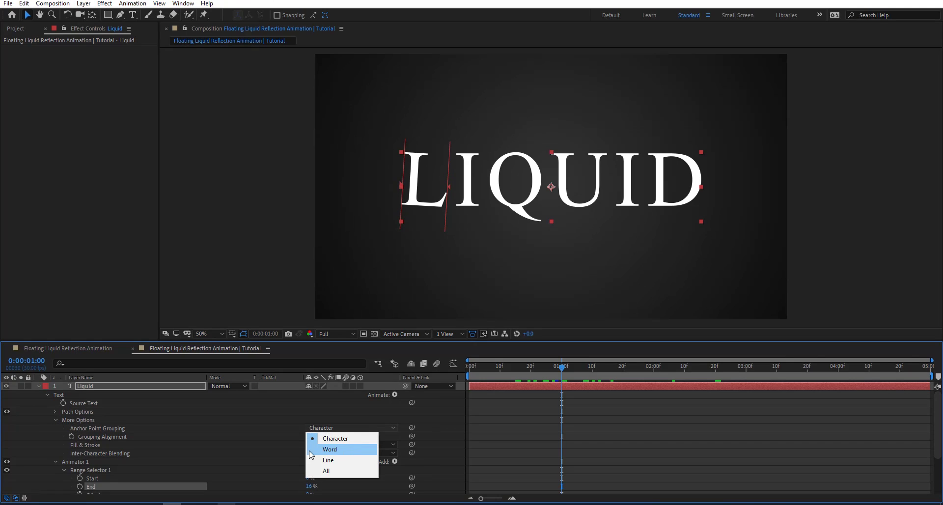
{"action": "left_click", "coordinate": [342, 449]}
{"action": "key", "text": "space"}
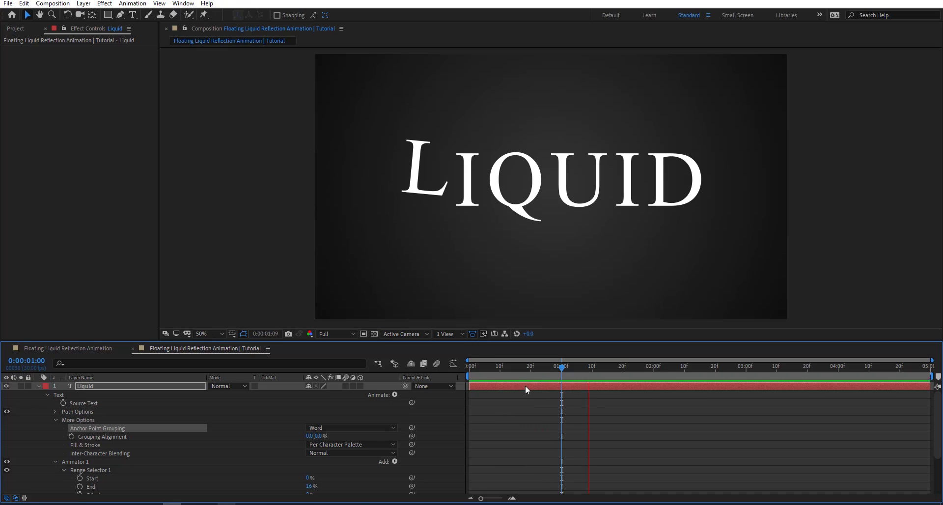
{"action": "left_click_drag", "start_coordinate": [610, 366], "coordinate": [476, 372]}
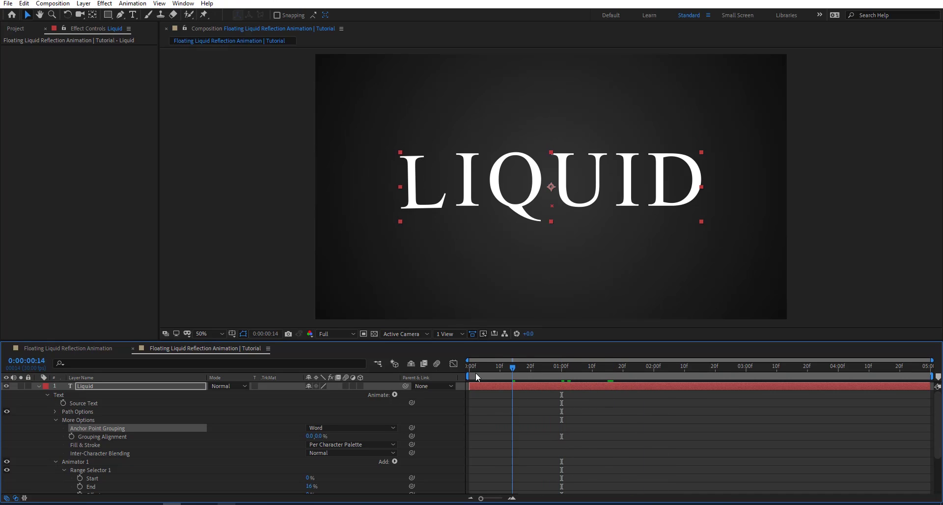
{"action": "key", "text": "space"}
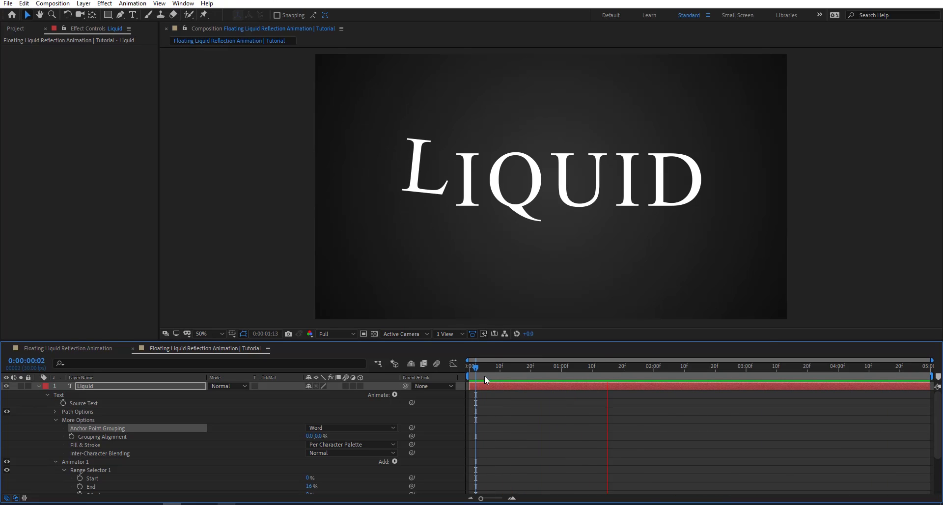
{"action": "key", "text": "space"}
- Set the range selector's advanced Amount to 0% and keyframe it at 0:00:00:00
{"action": "scroll", "coordinate": [111, 431], "scroll_direction": "down", "scroll_amount": 5}
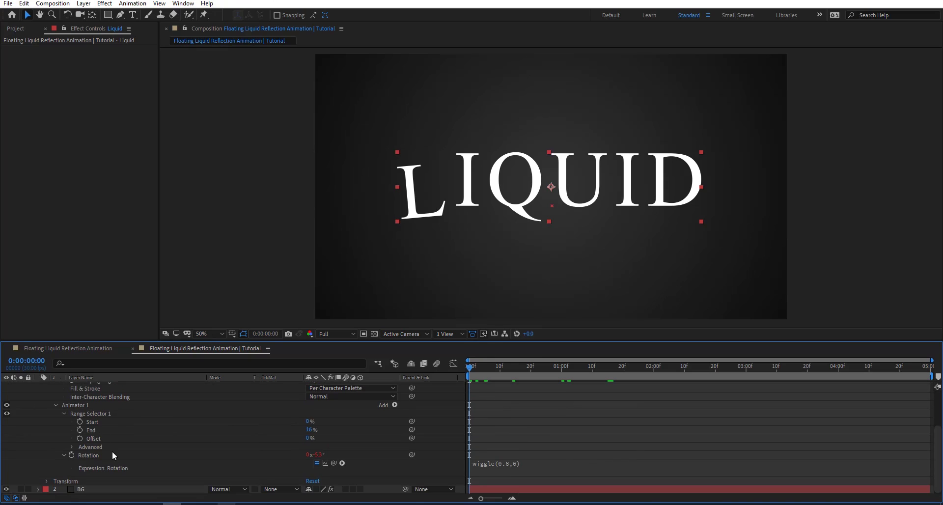
{"action": "left_click", "coordinate": [72, 447]}
{"action": "scroll", "coordinate": [128, 452], "scroll_direction": "down", "scroll_amount": 2}
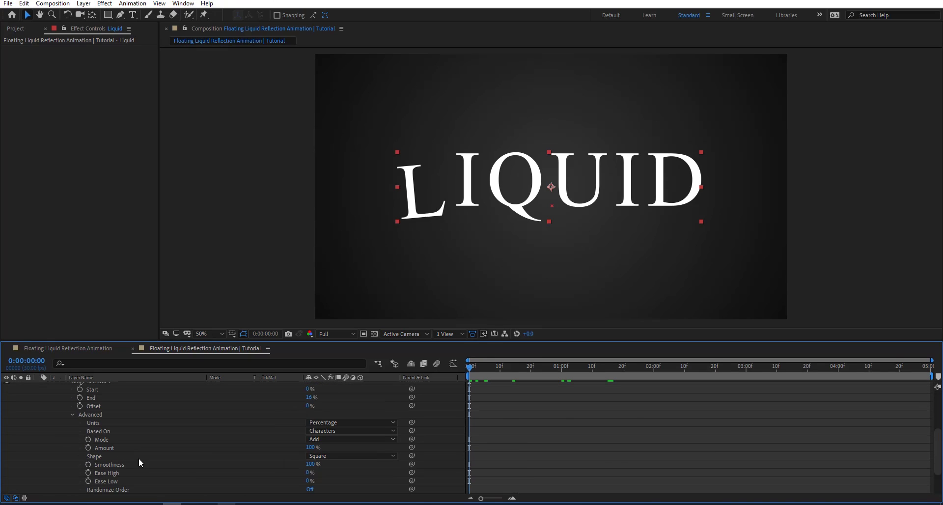
{"action": "left_click_drag", "start_coordinate": [312, 447], "coordinate": [334, 449]}
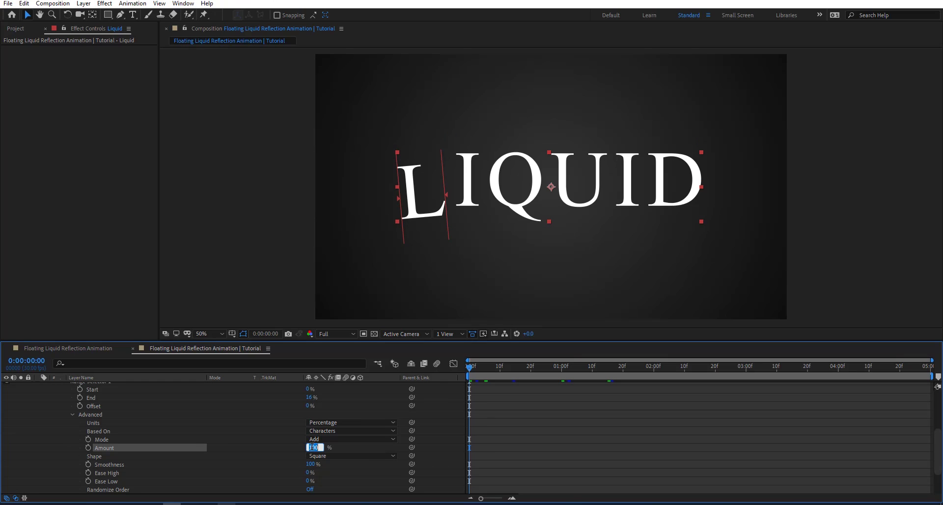
{"action": "key", "text": "Return"}
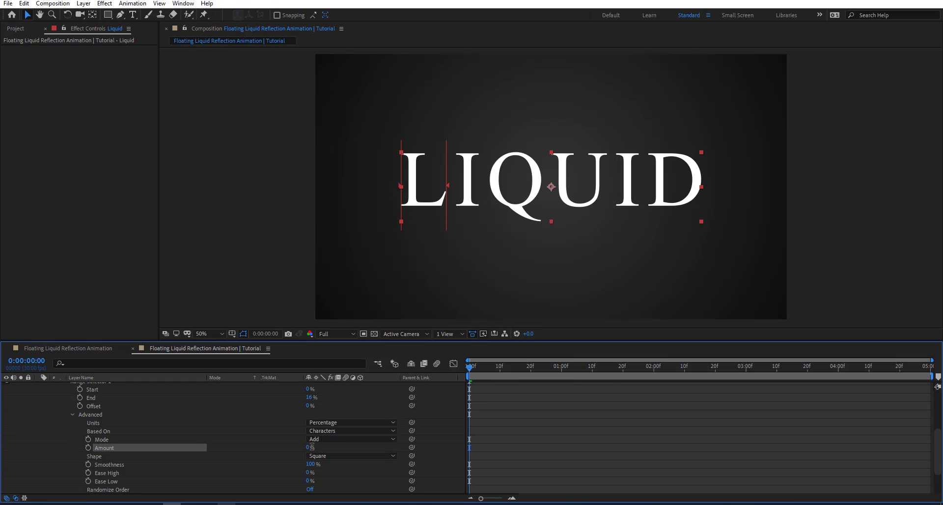
{"action": "left_click", "coordinate": [87, 447]}
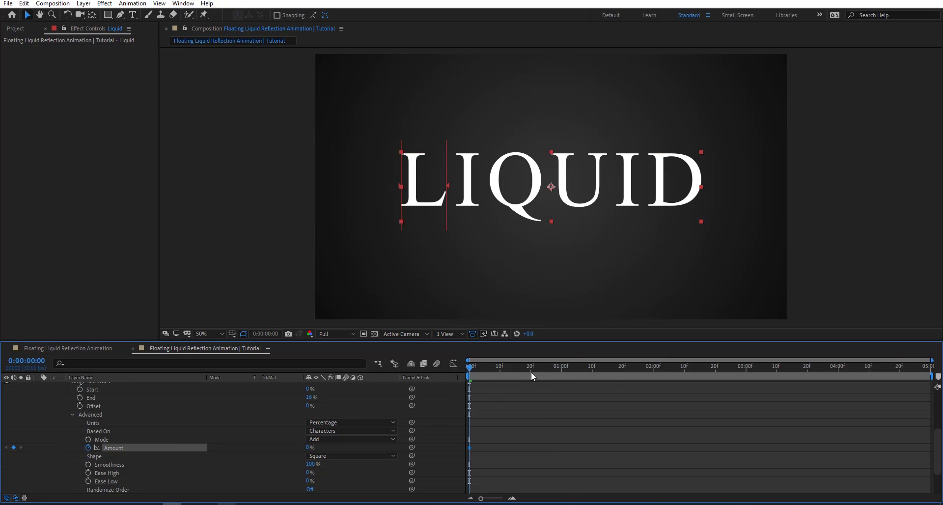
- Keyframe the range selector's Amount at 100% at 0:00:01:00
{"action": "left_click", "coordinate": [563, 368]}
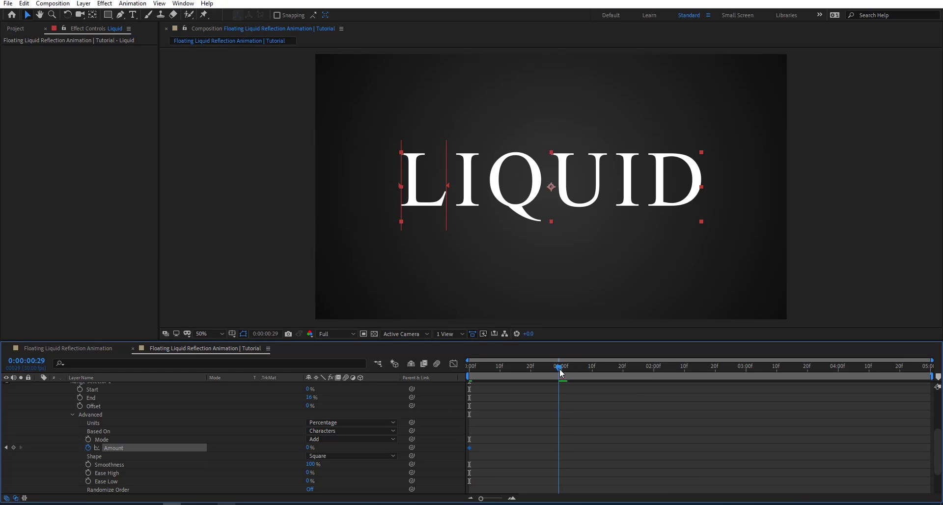
{"action": "left_click_drag", "start_coordinate": [564, 369], "coordinate": [561, 369]}
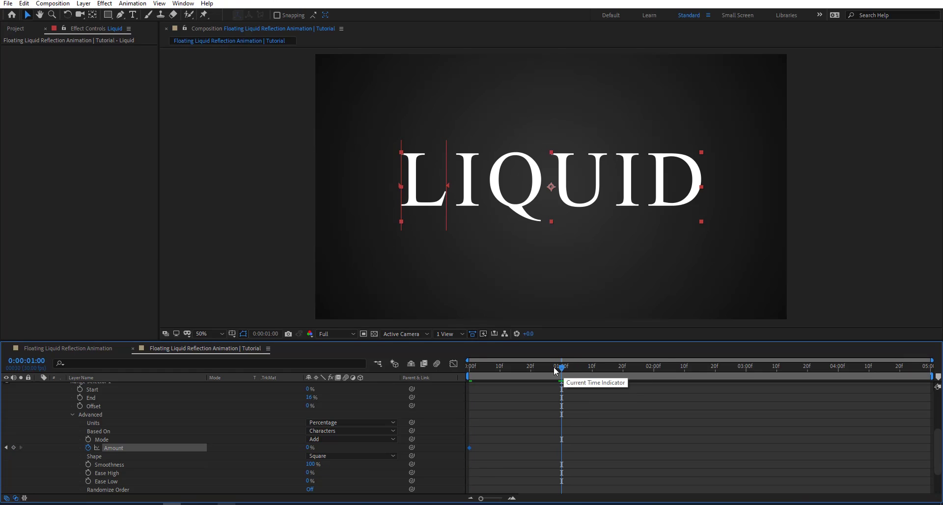
{"action": "left_click_drag", "start_coordinate": [309, 447], "coordinate": [353, 447]}
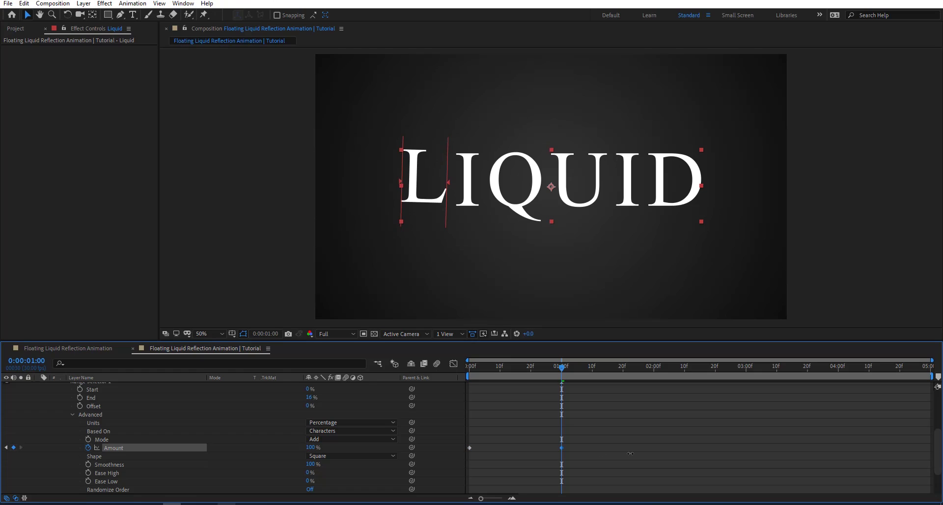
- Copy both Amount keyframes to 0:00:04:00, reverse the copies in time, and preview the animation
{"action": "left_click_drag", "start_coordinate": [612, 434], "coordinate": [495, 476]}
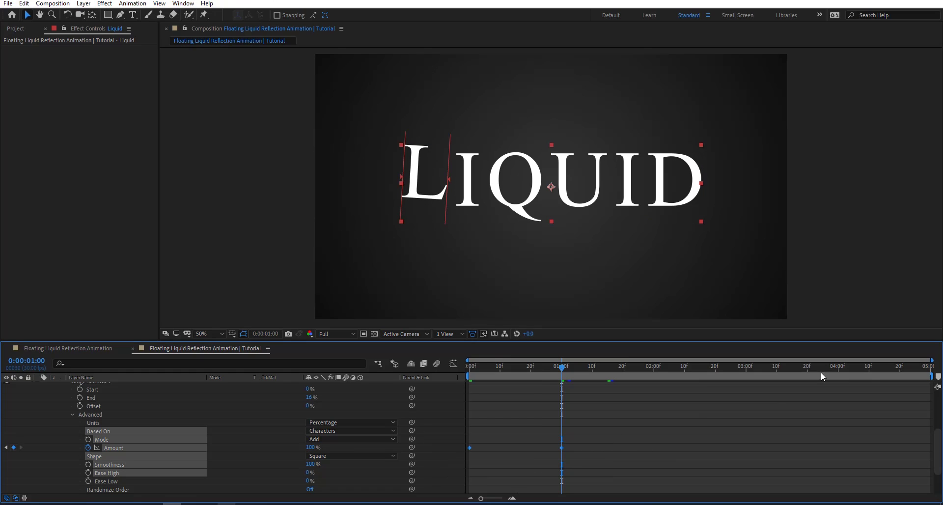
{"action": "left_click_drag", "start_coordinate": [864, 367], "coordinate": [838, 375]}
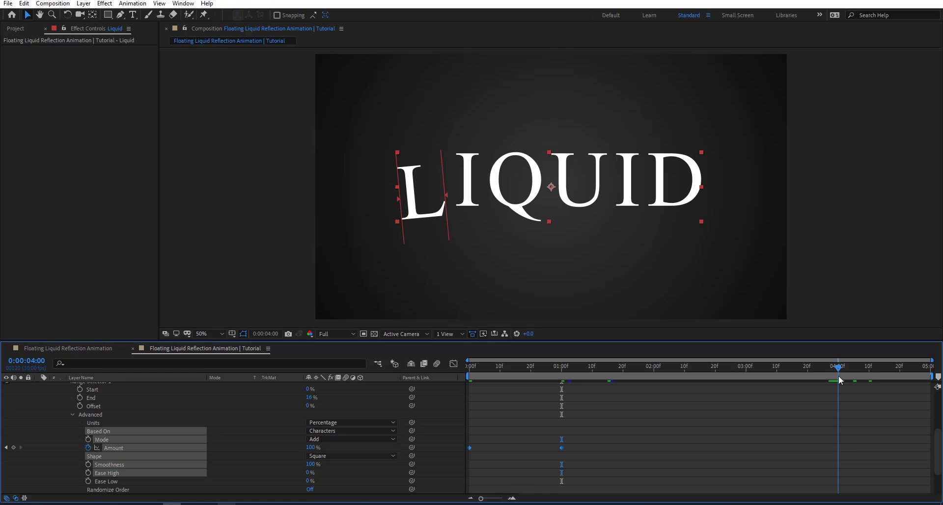
{"action": "key", "text": "ctrl+v"}
{"action": "right_click", "coordinate": [838, 447]}
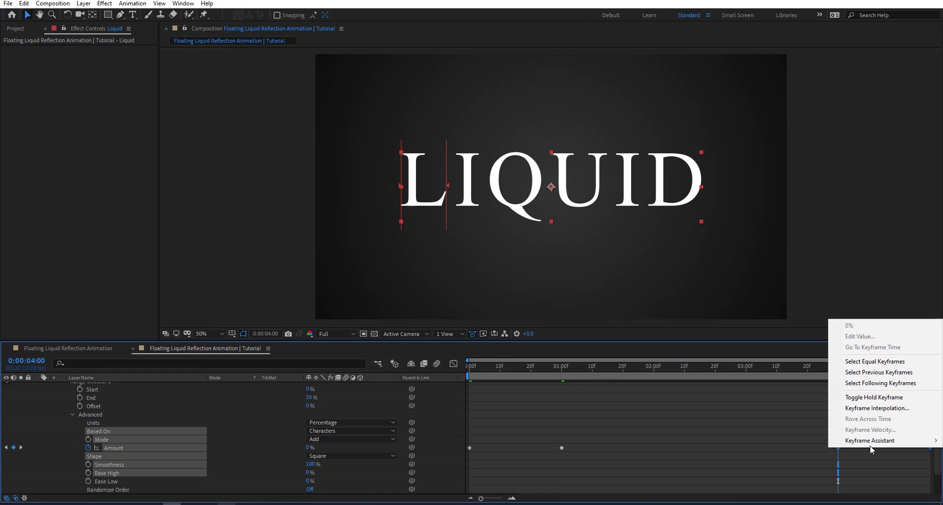
{"action": "mouse_move", "coordinate": [847, 439]}
{"action": "left_click", "coordinate": [707, 440]}
{"action": "key", "text": "space"}
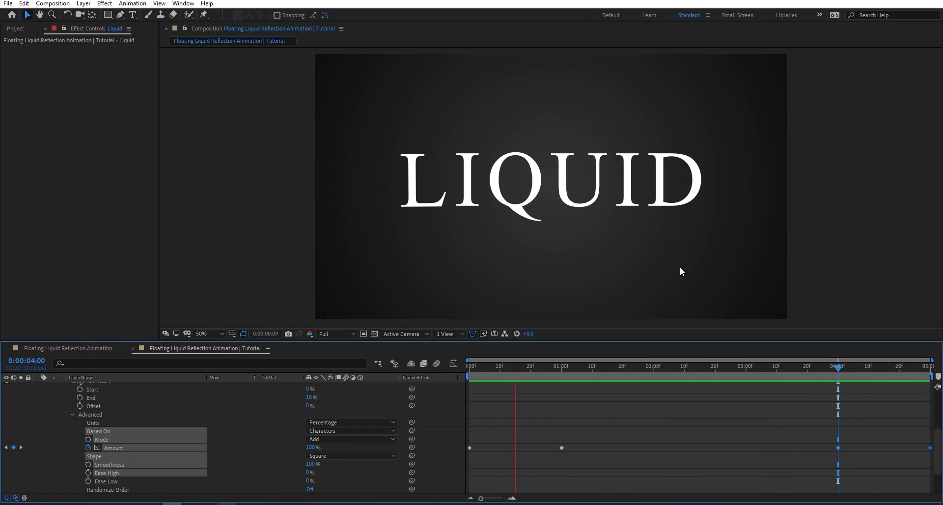
{"action": "left_click", "coordinate": [506, 365]}
{"action": "key", "text": "Page_Up"}
- Collapse Animator 1 on the Liquid layer and duplicate it four times
{"action": "scroll", "coordinate": [64, 399], "scroll_direction": "up", "scroll_amount": 5}
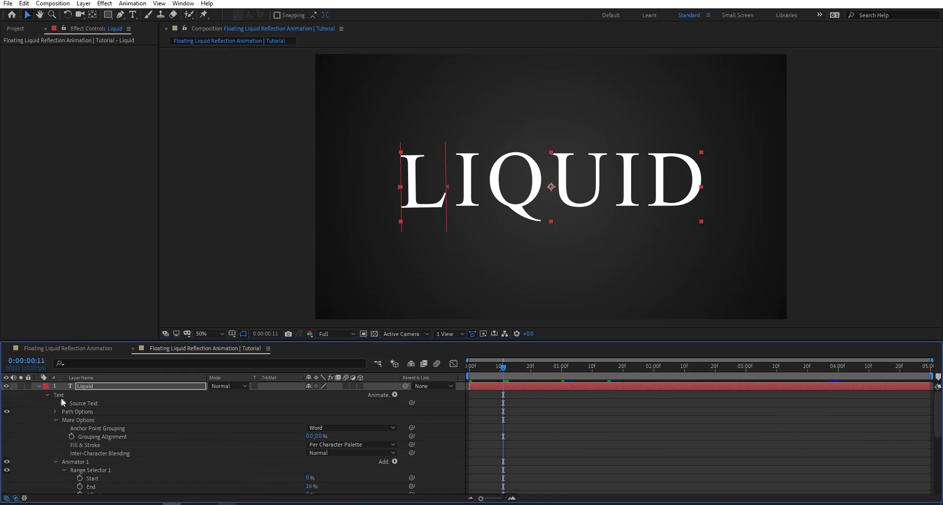
{"action": "left_click", "coordinate": [60, 462]}
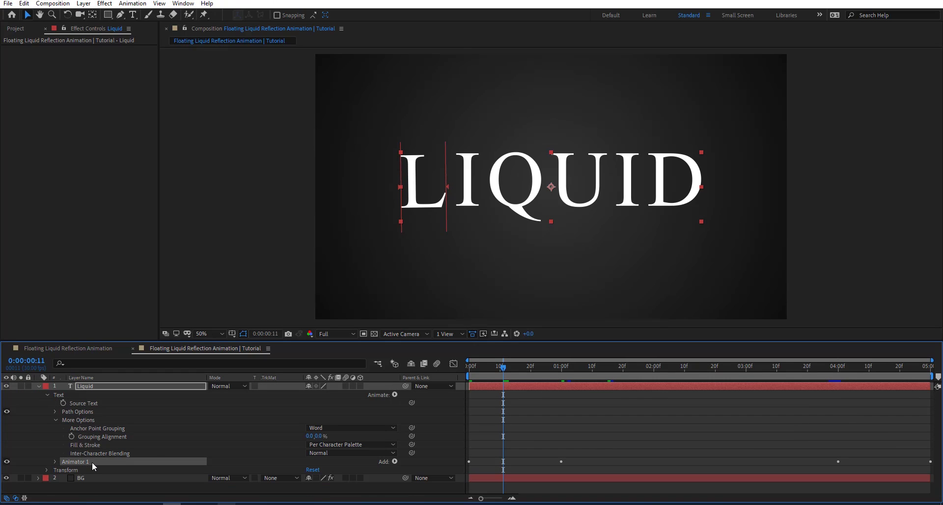
{"action": "key", "text": "ctrl+d"}
{"action": "key", "text": "ctrl+d"}
{"action": "key", "text": "ctrl+d"}
{"action": "key", "text": "ctrl+d"}
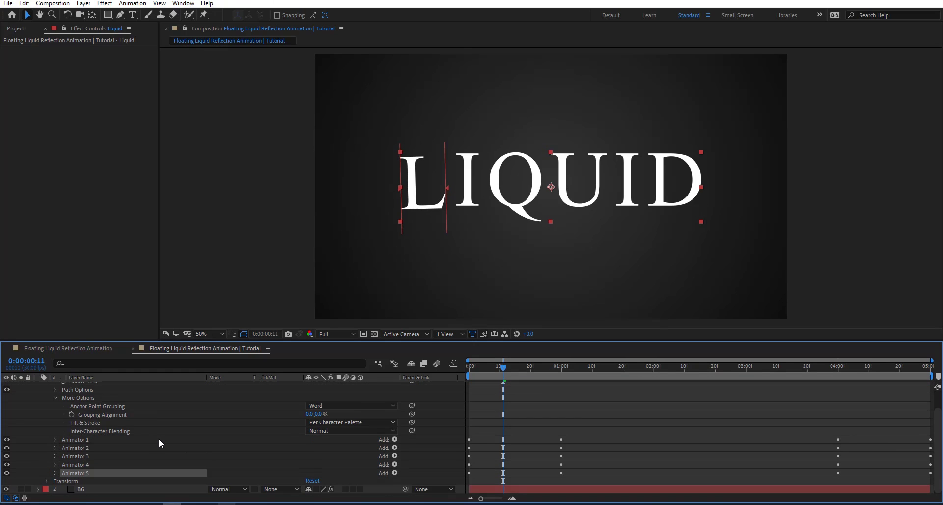
- Duplicate the selected animator once more and set Animator 2's range selector to Start 24% and End 30%
{"action": "key", "text": "ctrl+d"}
{"action": "left_click", "coordinate": [51, 448]}
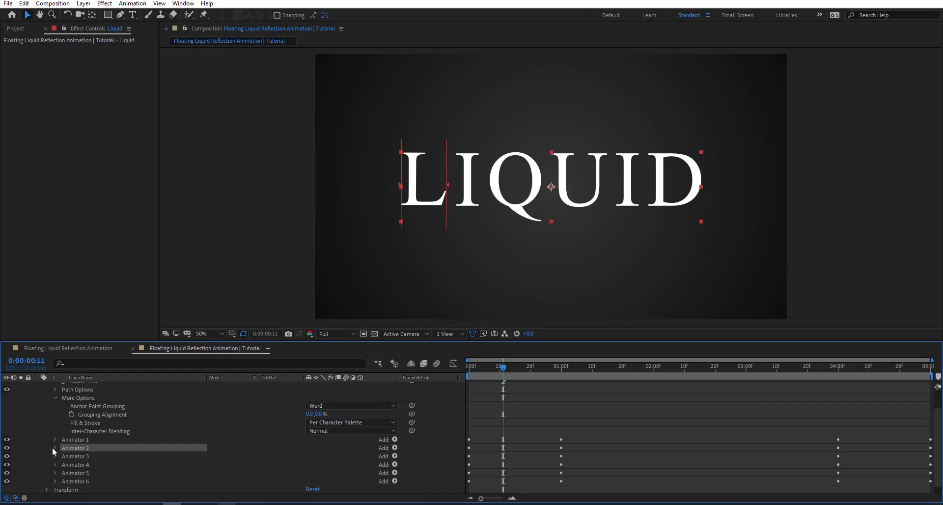
{"action": "left_click", "coordinate": [54, 447]}
{"action": "left_click", "coordinate": [64, 456]}
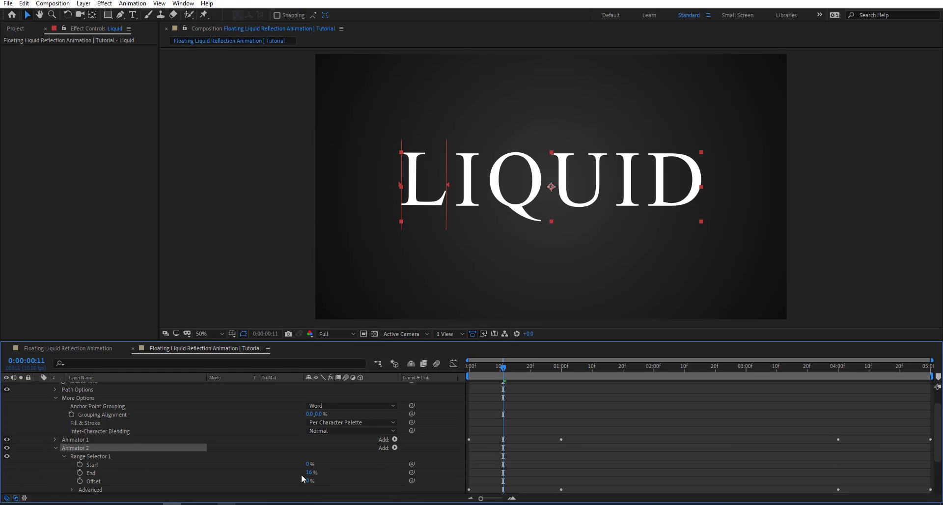
{"action": "mouse_move", "coordinate": [316, 473]}
{"action": "left_mouse_down"}
{"action": "mouse_move", "coordinate": [315, 463]}
{"action": "mouse_move", "coordinate": [304, 473]}
{"action": "left_mouse_up"}
{"action": "scroll", "coordinate": [141, 462], "scroll_direction": "down", "scroll_amount": 3}
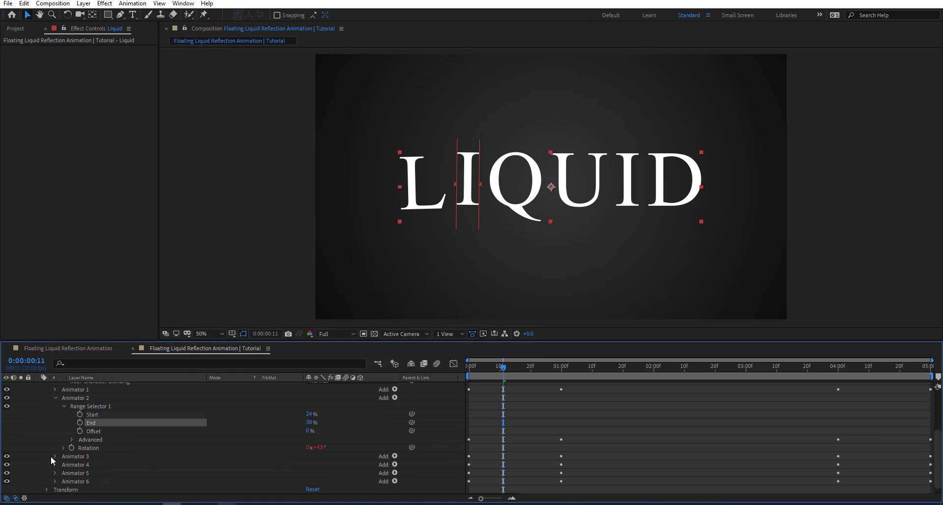
- Adjust the Start and End of Animator 3's range selector so it isolates the letter Q
{"action": "left_click", "coordinate": [55, 455]}
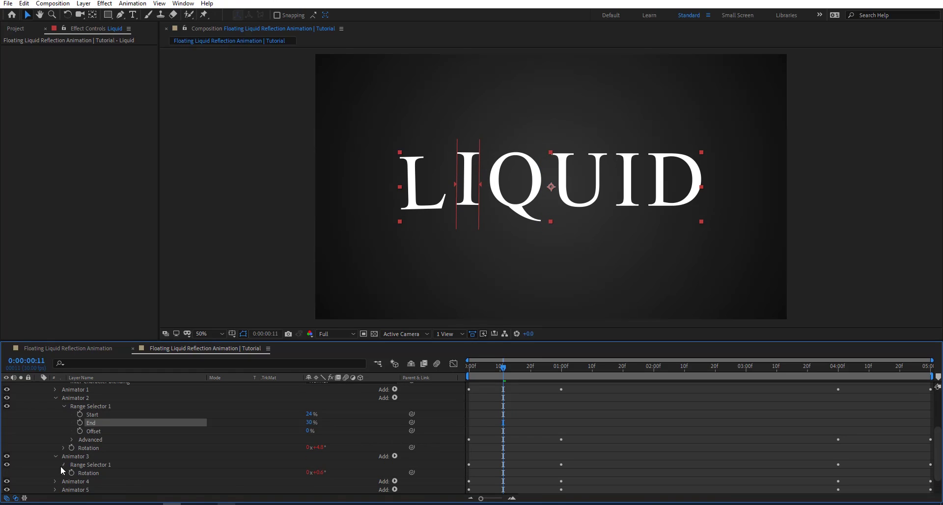
{"action": "left_click", "coordinate": [64, 464]}
{"action": "left_click_drag", "start_coordinate": [308, 472], "coordinate": [369, 461]}
- Set Animator 4's range selector to Start 52% and End 64% to isolate the letter U
{"action": "scroll", "coordinate": [85, 451], "scroll_direction": "down", "scroll_amount": 3}
{"action": "left_click", "coordinate": [55, 456]}
{"action": "left_click", "coordinate": [63, 464]}
{"action": "scroll", "coordinate": [66, 467], "scroll_direction": "down", "scroll_amount": 1}
{"action": "scroll", "coordinate": [57, 465], "scroll_direction": "down", "scroll_amount": 2}
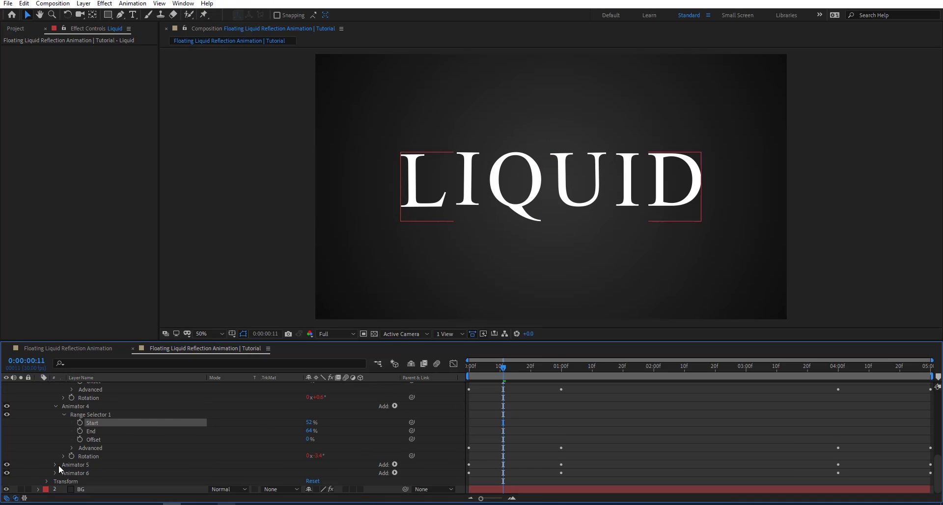
- Set Animator 5's range selector to Start 68% and End 80% to isolate the second letter I
{"action": "left_click", "coordinate": [55, 465]}
{"action": "left_click_drag", "start_coordinate": [309, 447], "coordinate": [351, 462]}
{"action": "scroll", "coordinate": [77, 449], "scroll_direction": "down", "scroll_amount": 1}
{"action": "scroll", "coordinate": [77, 449], "scroll_direction": "down", "scroll_amount": 2}
- Set Animator 6's range selector to Start 96% and End 100% for the letter D and preview the animation
{"action": "left_click", "coordinate": [55, 447]}
{"action": "left_click", "coordinate": [63, 456]}
{"action": "key", "text": "space"}
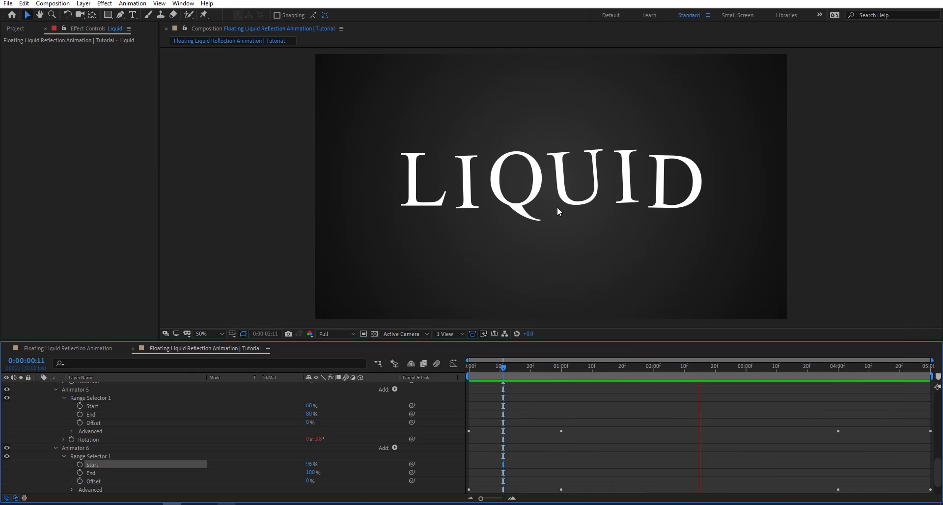
- Move to 0:00:01:13, reveal the Liquid layer's expressions, and set the amplitude of Animator 6's rotation wiggle to 15
{"action": "left_click_drag", "start_coordinate": [514, 369], "coordinate": [601, 369]}
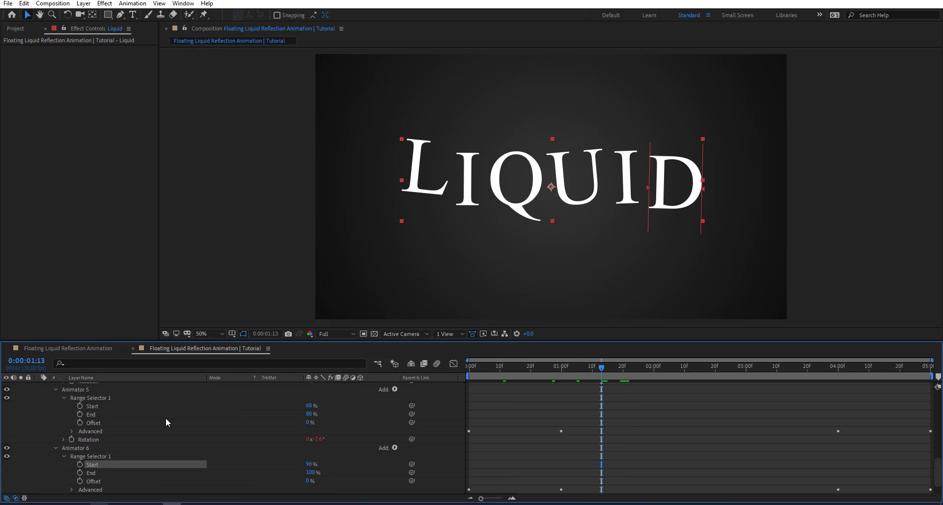
{"action": "key", "text": "e"}
{"action": "key", "text": "e"}
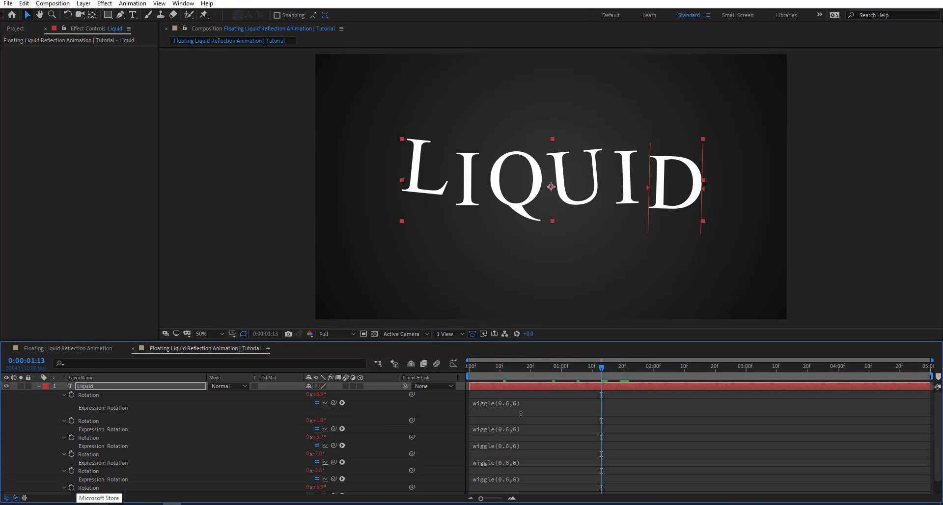
{"action": "scroll", "coordinate": [520, 413], "scroll_direction": "down", "scroll_amount": 1}
{"action": "left_click", "coordinate": [538, 479]}
{"action": "double_click", "coordinate": [537, 479]}
{"action": "type", "text": "15"}
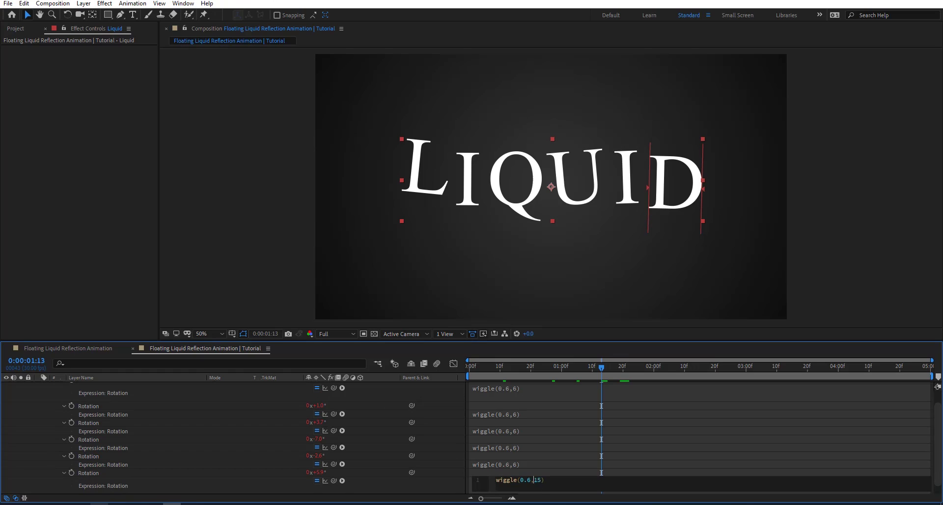
- Change the rotation expressions to wiggle(0.8,9) for Animator 5 and wiggle(0.6,8) for Animator 4
{"action": "double_click", "coordinate": [536, 464]}
{"action": "type", "text": "9"}
{"action": "type", "text": "8"}
{"action": "left_click", "coordinate": [534, 447]}
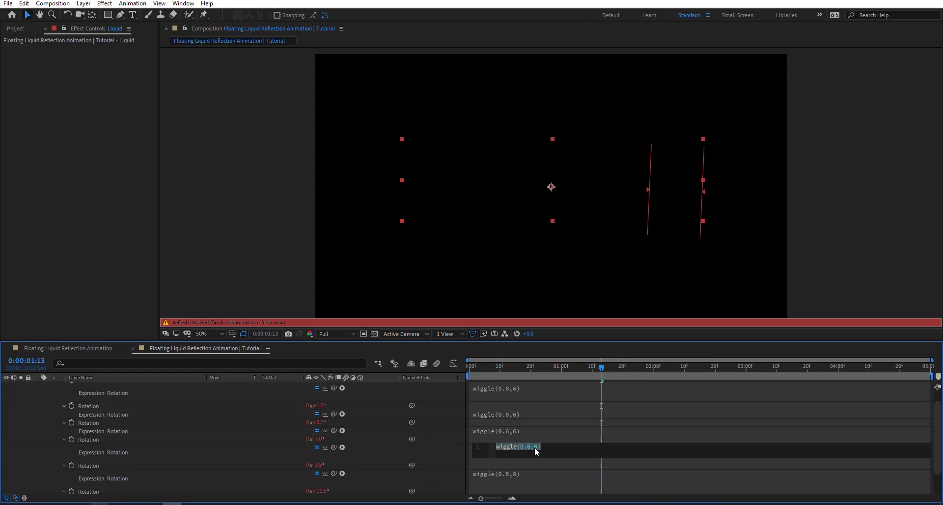
- Change the rotation expressions to wiggle(0.9,9) for Animator 3 and wiggle(0.7,7) for Animator 2
{"action": "double_click", "coordinate": [536, 430]}
{"action": "type", "text": "9"}
{"action": "double_click", "coordinate": [528, 430]}
{"action": "type", "text": "9"}
{"action": "left_click", "coordinate": [524, 417]}
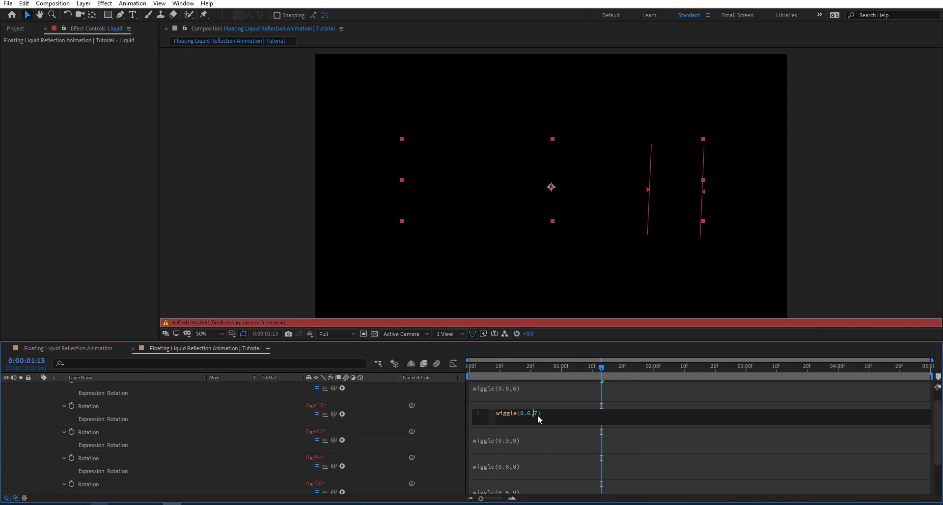
{"action": "double_click", "coordinate": [528, 412]}
{"action": "type", "text": "7"}
- Try wiggle(0.7,8) as Animator 1's rotation expression and preview the animation
{"action": "left_click", "coordinate": [537, 386]}
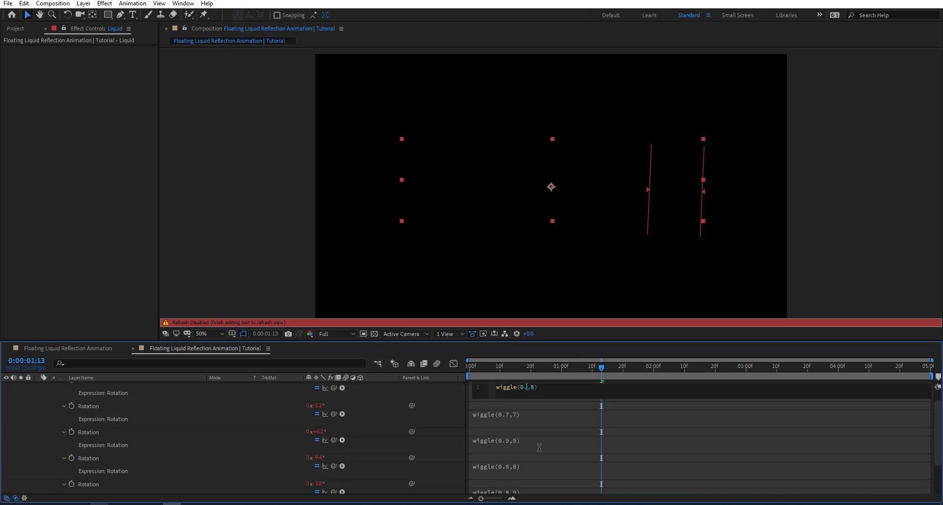
{"action": "type", "text": "7"}
{"action": "key", "text": "KP_Enter"}
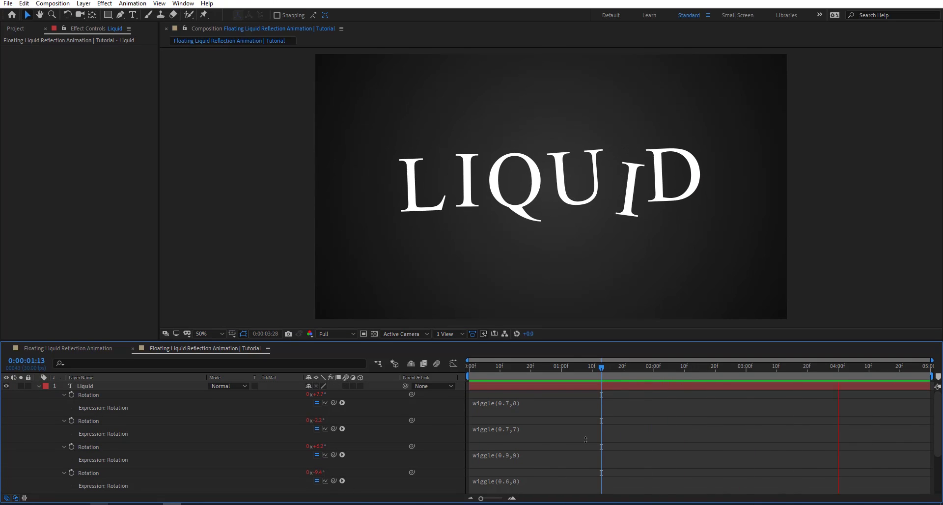
- Set Animator 1's rotation expression to wiggle(0.6,6)
{"action": "left_click", "coordinate": [535, 402]}
{"action": "type", "text": "9"}
{"action": "key", "text": "KP_Enter"}
- Set Animator 6's rotation expression to wiggle(0.8,10) and preview the animation
{"action": "scroll", "coordinate": [399, 410], "scroll_direction": "down", "scroll_amount": 3}
{"action": "left_click", "coordinate": [526, 472]}
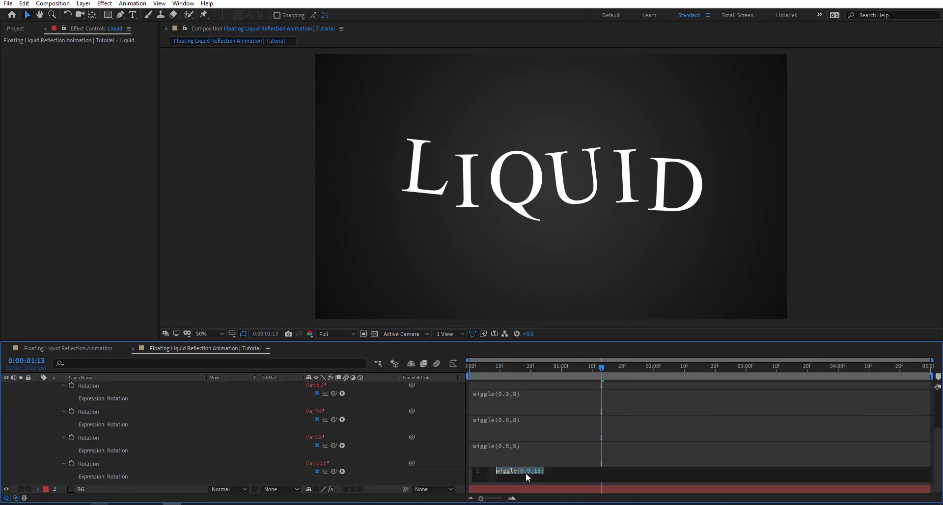
{"action": "key", "text": "Left"}
{"action": "key", "text": "Left"}
{"action": "key", "text": "Left"}
{"action": "key", "text": "BackSpace"}
{"action": "type", "text": "8"}
{"action": "key", "text": "KP_Enter"}
{"action": "key", "text": "space"}
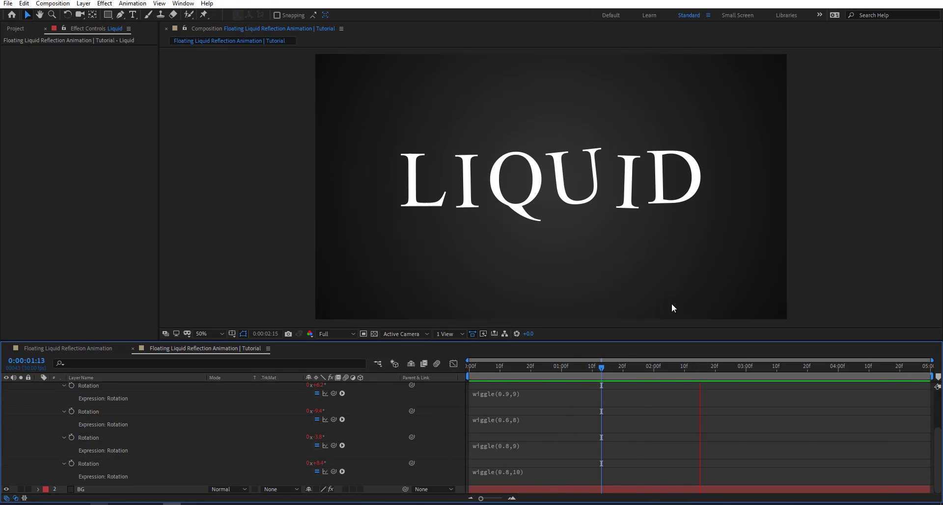
- Stop the preview, move to 0:00:00:09, show all the Liquid layer's text animators, and duplicate Animator 6
{"action": "key", "text": "space"}
{"action": "left_click", "coordinate": [496, 369]}
{"action": "scroll", "coordinate": [77, 424], "scroll_direction": "up", "scroll_amount": 3}
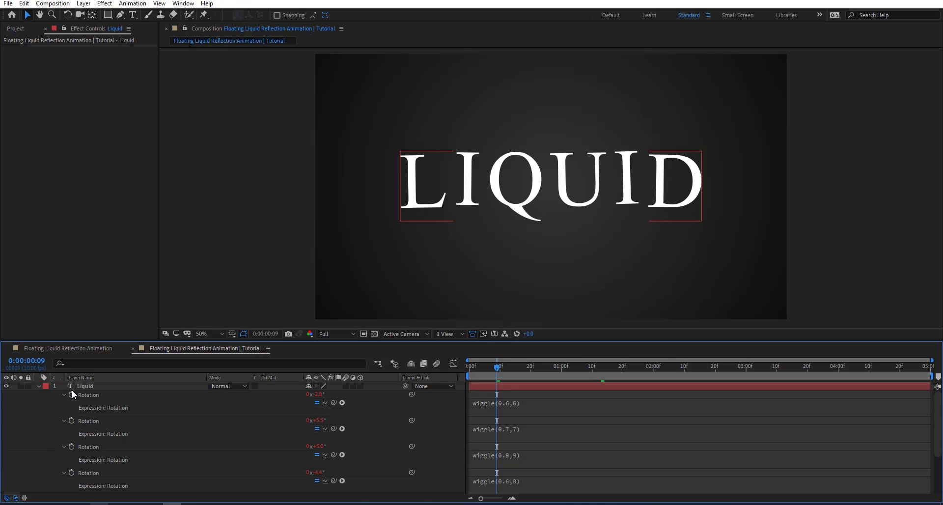
{"action": "left_click", "coordinate": [38, 386]}
{"action": "left_click", "coordinate": [38, 386]}
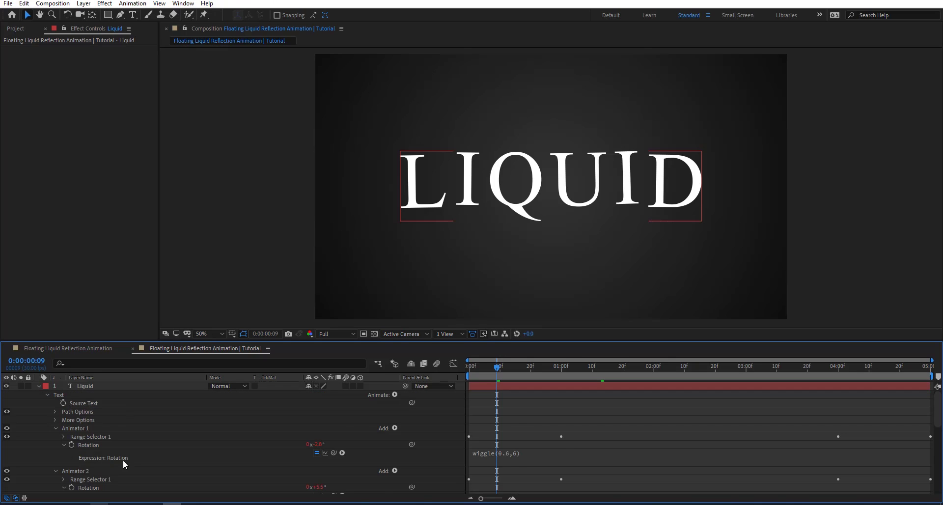
{"action": "scroll", "coordinate": [118, 459], "scroll_direction": "down", "scroll_amount": 5}
{"action": "left_click", "coordinate": [92, 437]}
{"action": "key", "text": "ctrl+d"}
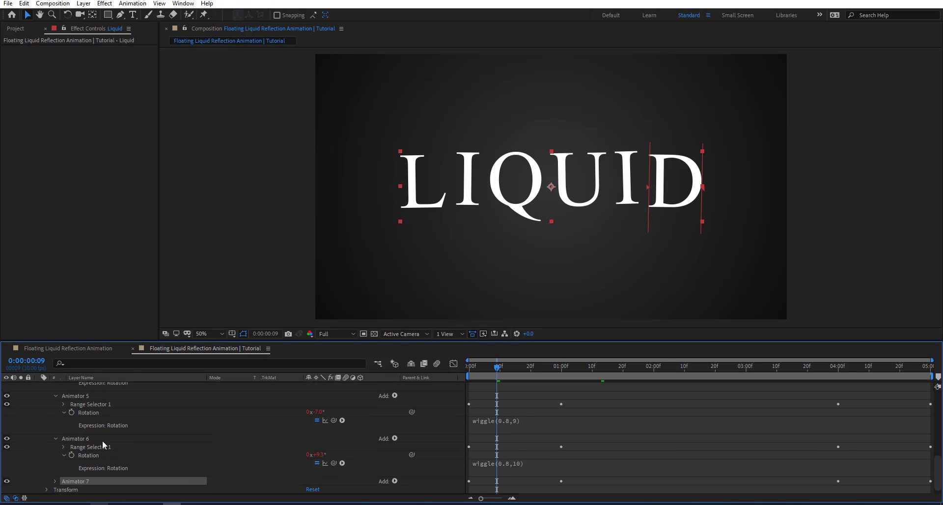
- Set Animator 7's range selector to Start 48% and End 62%
{"action": "left_click", "coordinate": [55, 472]}
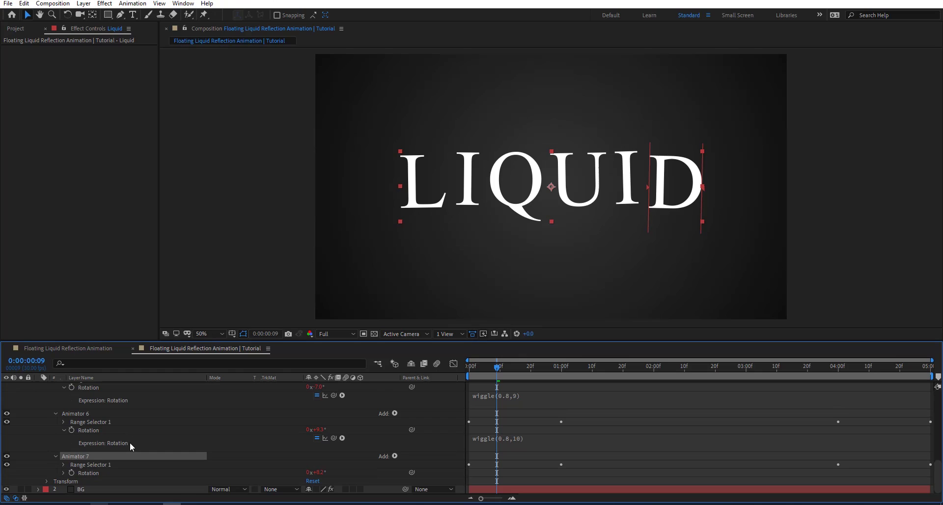
{"action": "left_click", "coordinate": [64, 456]}
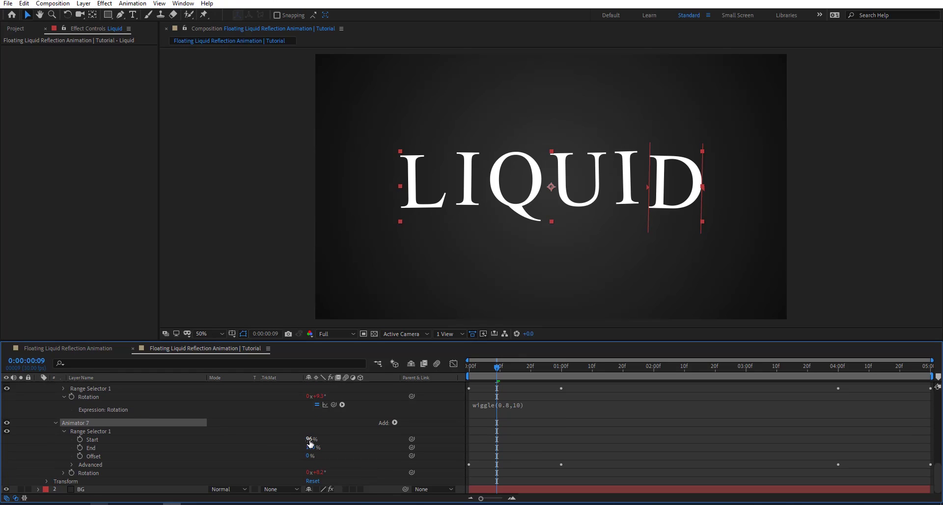
{"action": "left_click_drag", "start_coordinate": [309, 440], "coordinate": [278, 448]}
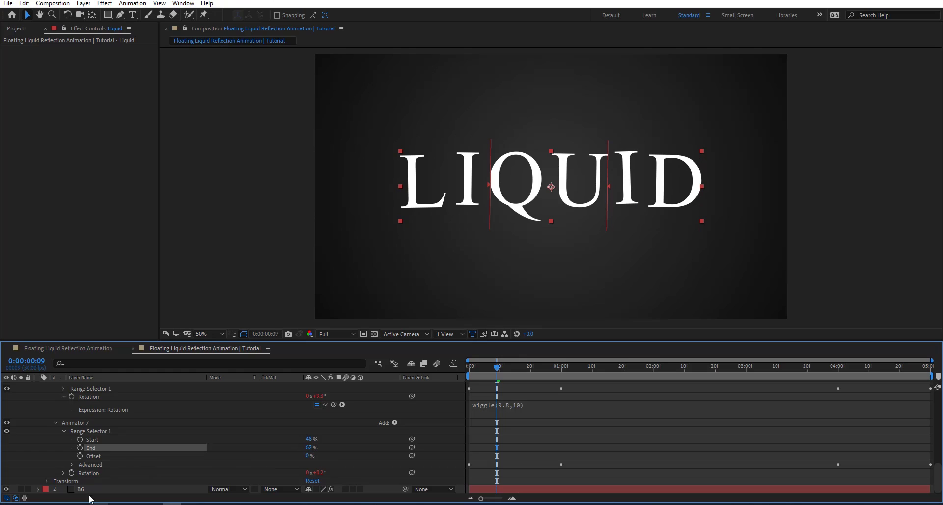
- Open Animator 7's rotation expression, set the wiggle amplitude to 8, and preview the animation
{"action": "left_click", "coordinate": [71, 472], "text": "alt"}
{"action": "type", "text": "wiggle(0.8,10)"}
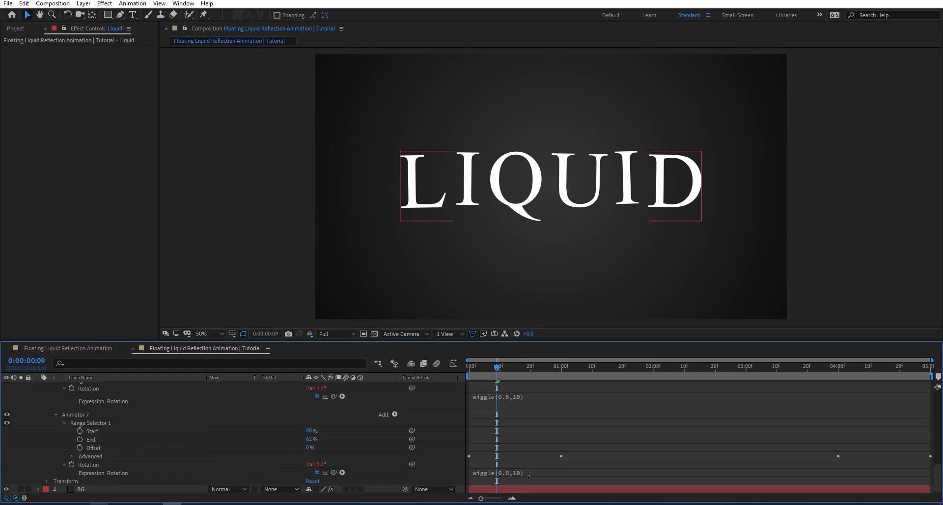
{"action": "left_click", "coordinate": [530, 472]}
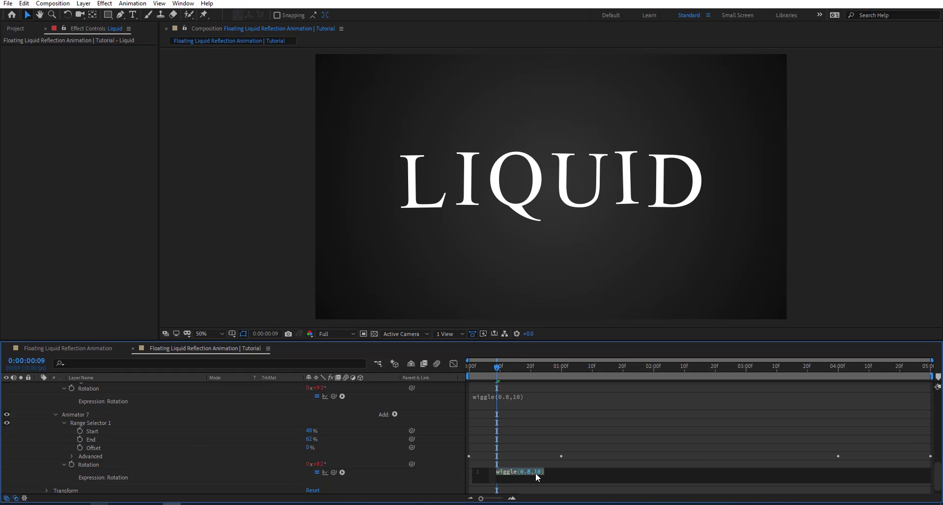
{"action": "left_click", "coordinate": [538, 471]}
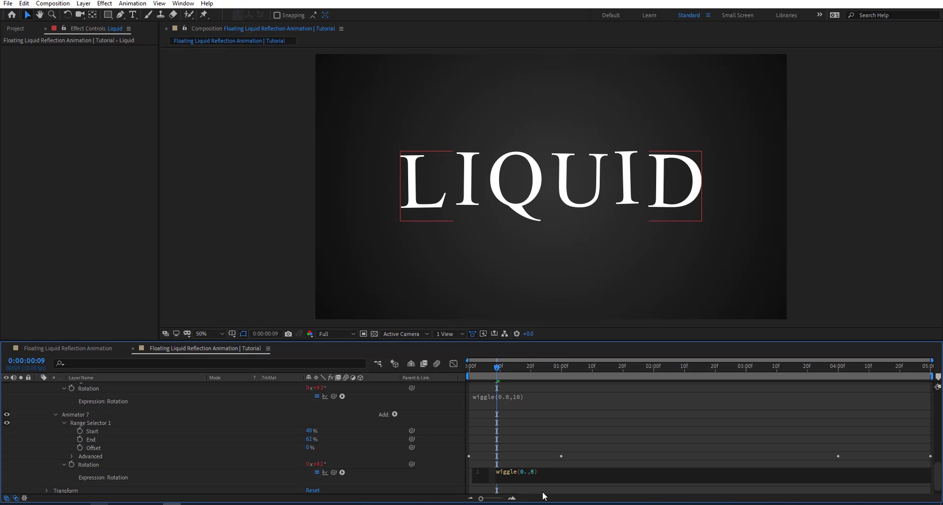
{"action": "left_click", "coordinate": [542, 491]}
{"action": "key", "text": "space"}
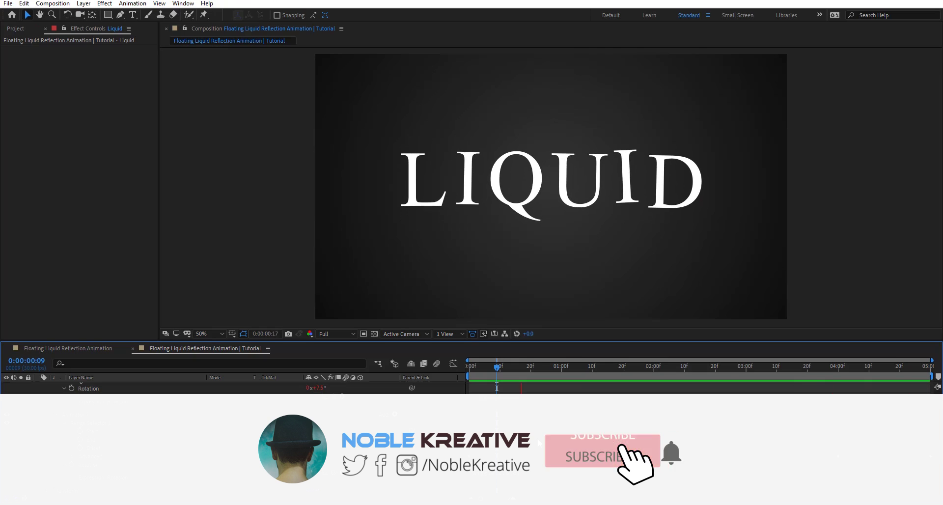
- Pre-compose the Liquid text layer into a new composition named Holder
{"action": "scroll", "coordinate": [542, 417], "scroll_direction": "down", "scroll_amount": 1}
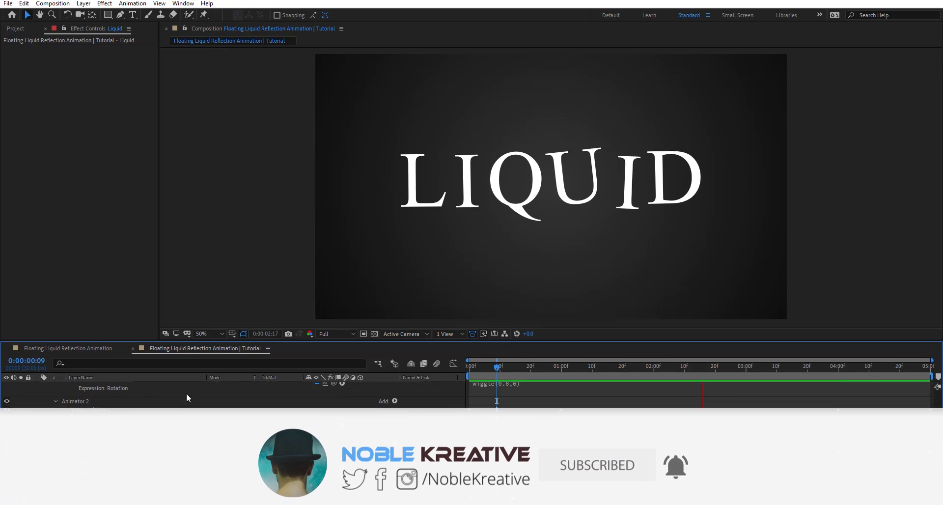
{"action": "scroll", "coordinate": [187, 392], "scroll_direction": "up", "scroll_amount": 3}
{"action": "left_click", "coordinate": [159, 386]}
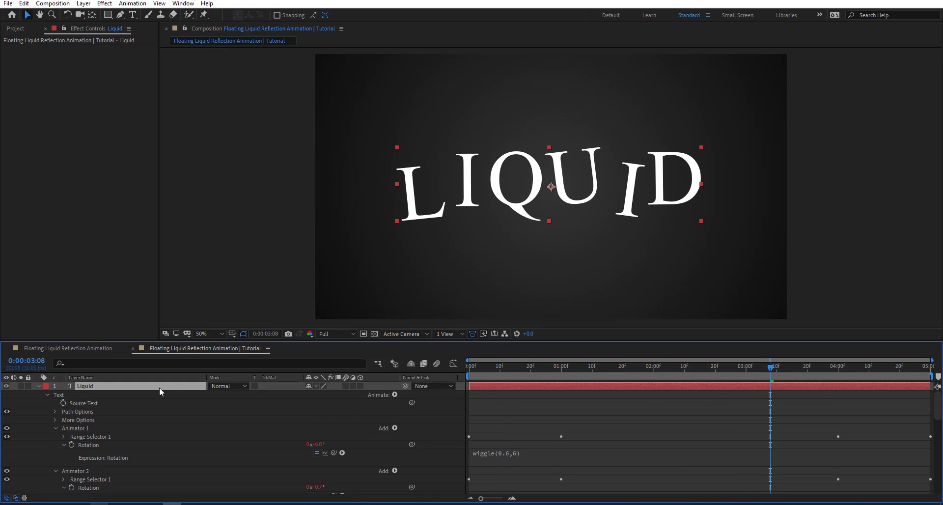
{"action": "key", "text": "ctrl+shift+c"}
{"action": "type", "text": "Holder"}
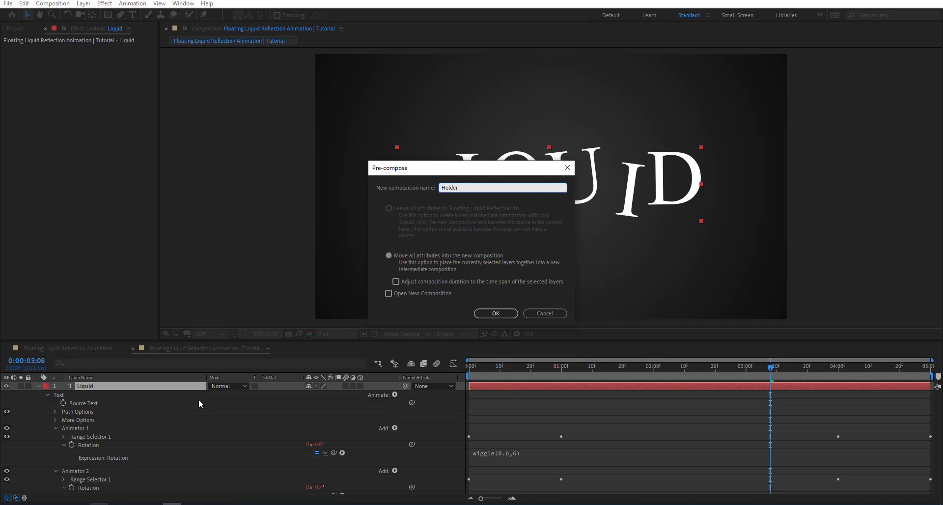
{"action": "key", "text": "Return"}
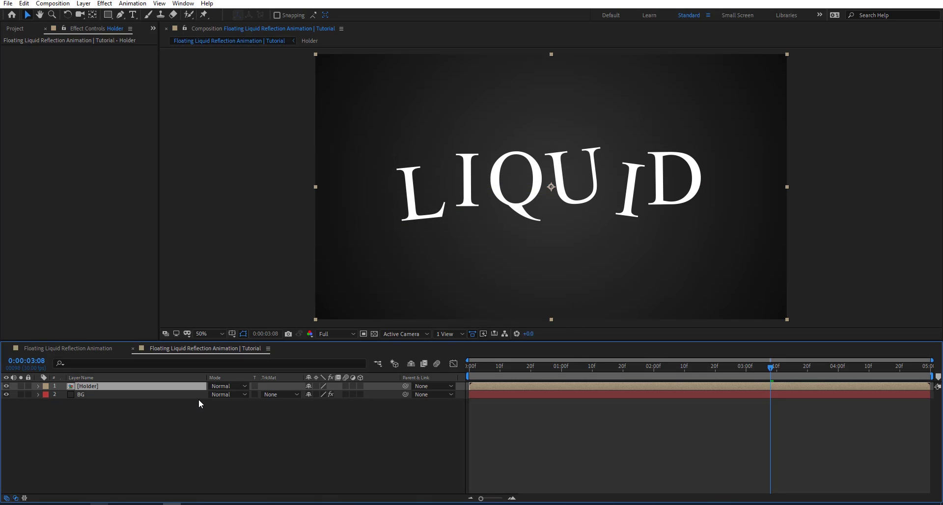
- Create a black 1920 x 1080 solid named Map and apply the Fractal Noise effect to it
{"action": "key", "text": "ctrl+y"}
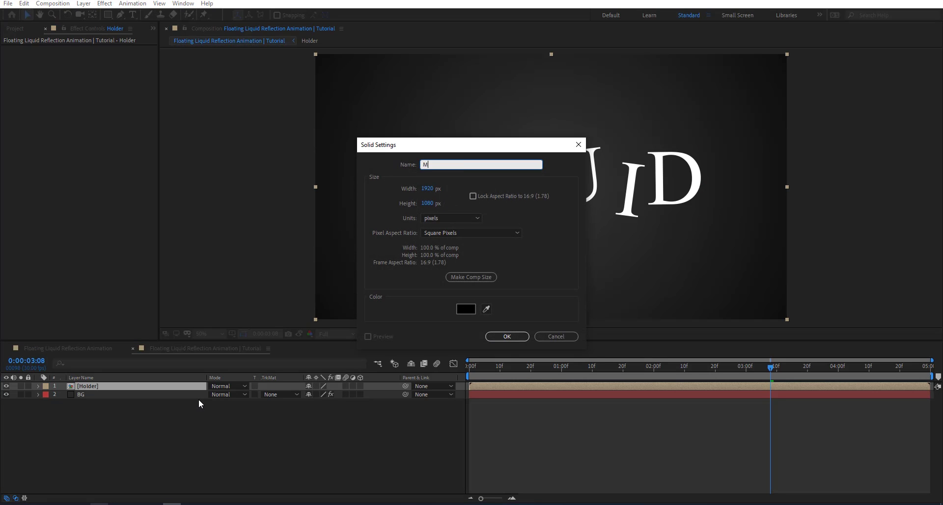
{"action": "key", "text": "Return"}
{"action": "key", "text": "ctrl+space"}
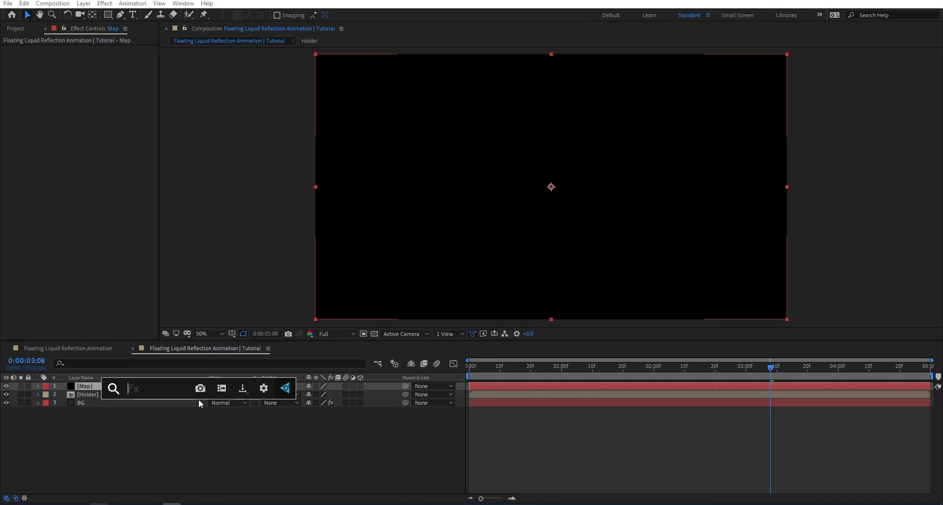
{"action": "type", "text": "fracta"}
{"action": "key", "text": "Down"}
{"action": "key", "text": "Down"}
{"action": "key", "text": "Down"}
{"action": "key", "text": "Down"}
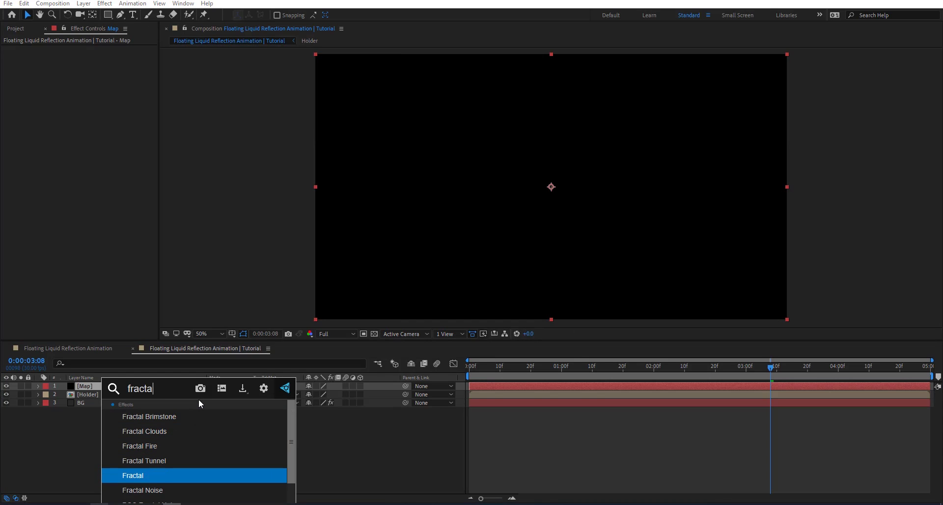
{"action": "key", "text": "Down"}
{"action": "key", "text": "Return"}
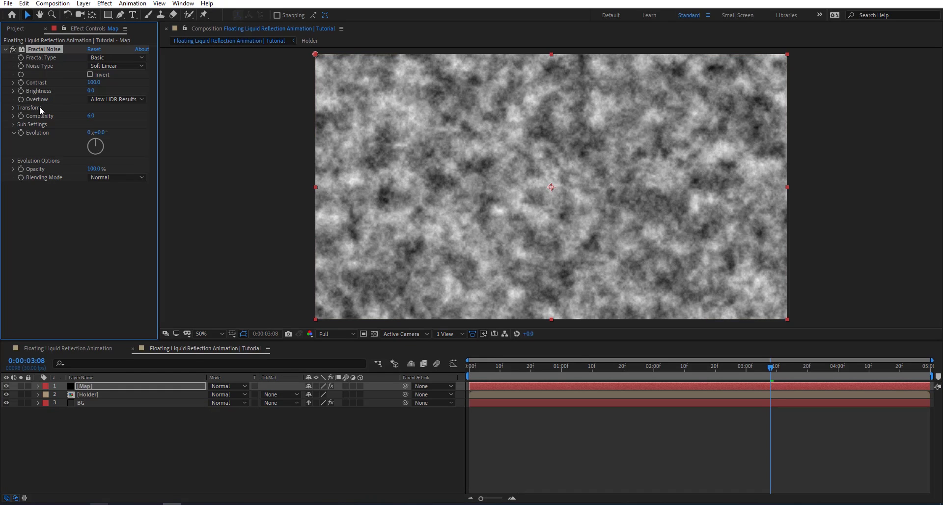
- In the Map layer's Fractal Noise, disable Uniform Scaling, set Scale Width 600 and Scale Height 20, and choose the Spline noise type
{"action": "left_click", "coordinate": [16, 109]}
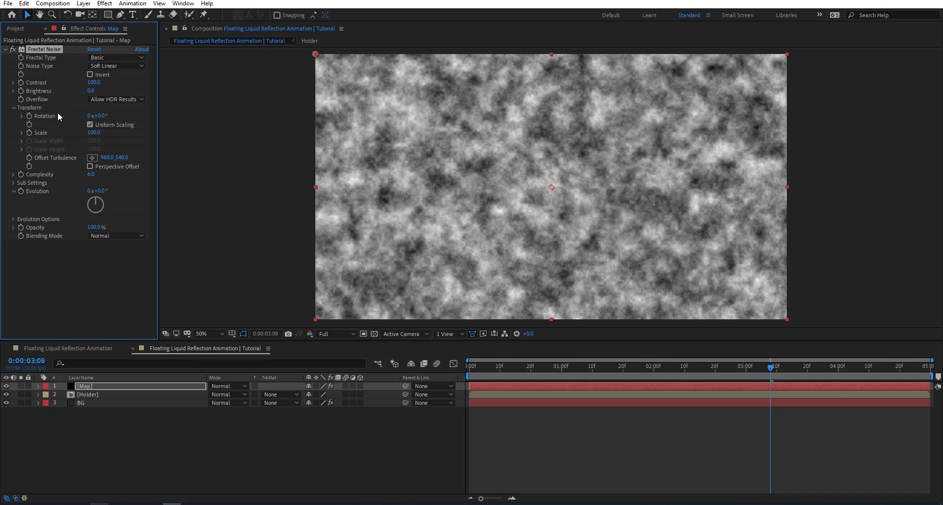
{"action": "left_click", "coordinate": [105, 124]}
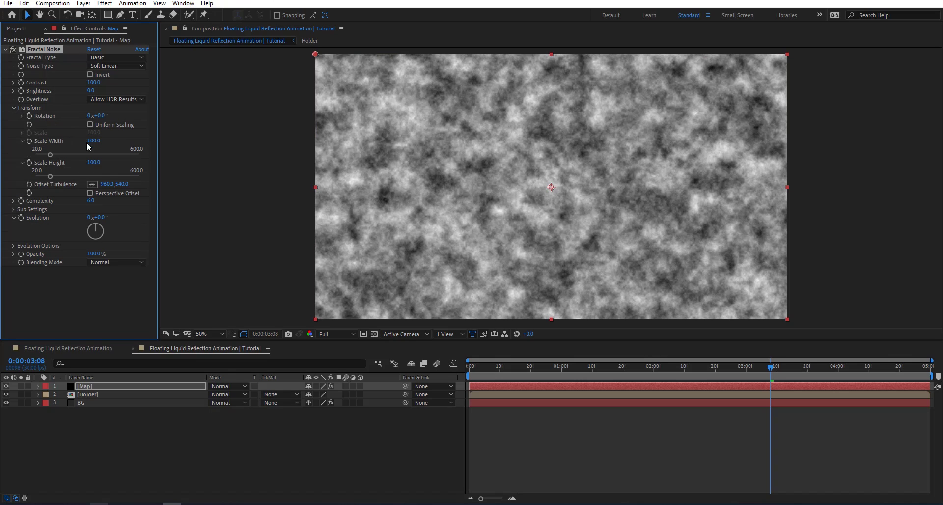
{"action": "left_click_drag", "start_coordinate": [48, 153], "coordinate": [149, 153]}
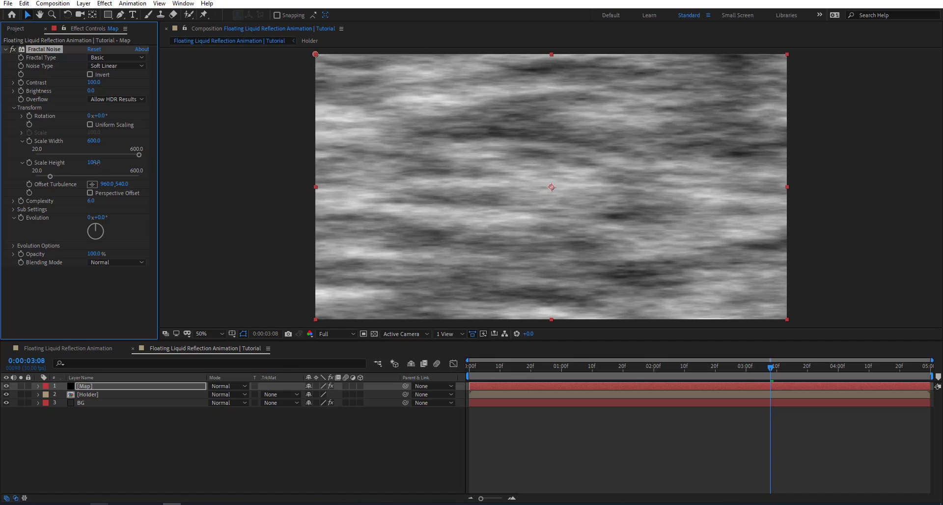
{"action": "type", "text": "20"}
{"action": "key", "text": "Return"}
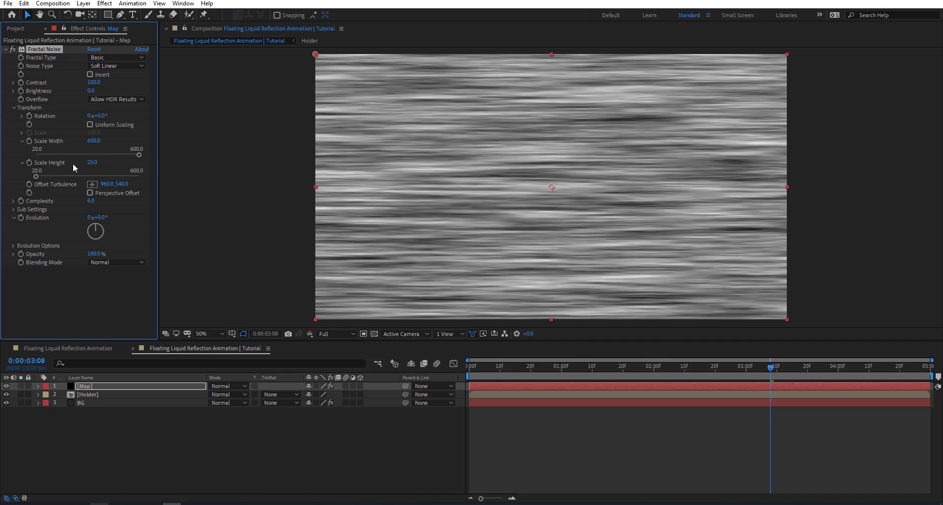
{"action": "left_click", "coordinate": [99, 66]}
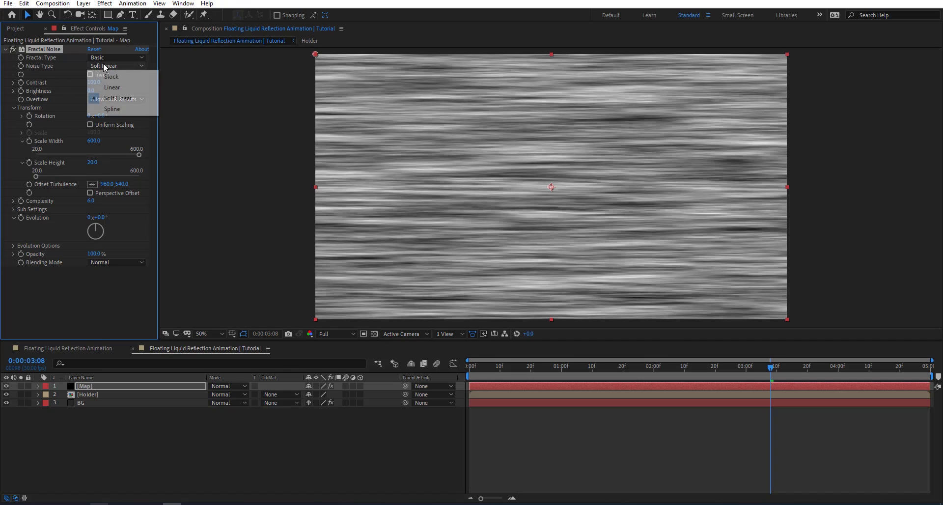
{"action": "left_click", "coordinate": [127, 105]}
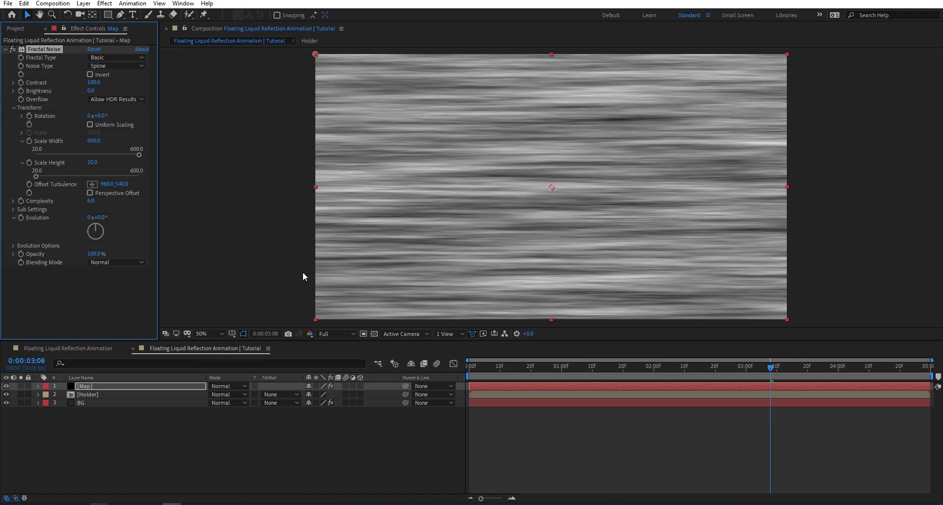
- Keyframe the Fractal Noise Evolution from 0 at the first frame to 3 revolutions at 0:00:04:29 and preview the animation
{"action": "left_click_drag", "start_coordinate": [496, 370], "coordinate": [305, 319]}
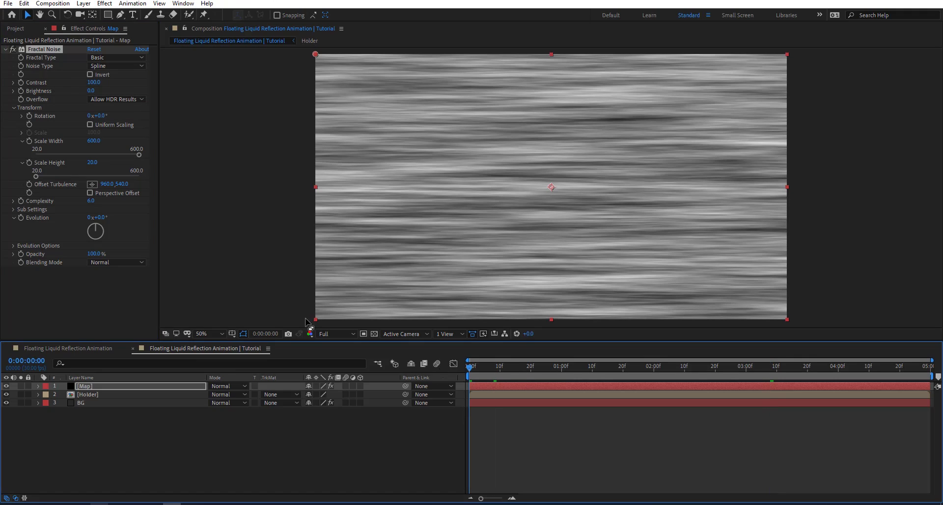
{"action": "left_click", "coordinate": [21, 218]}
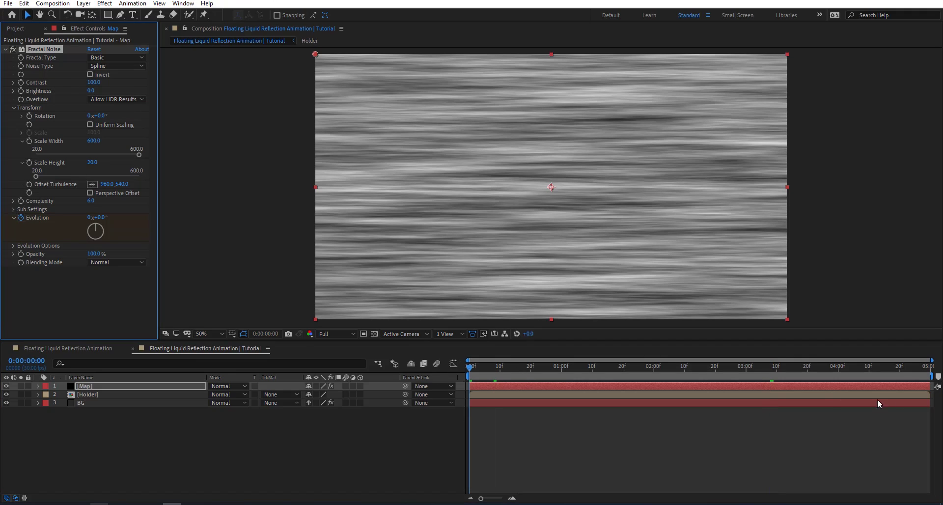
{"action": "left_click", "coordinate": [924, 367]}
{"action": "key", "text": "Page_Down"}
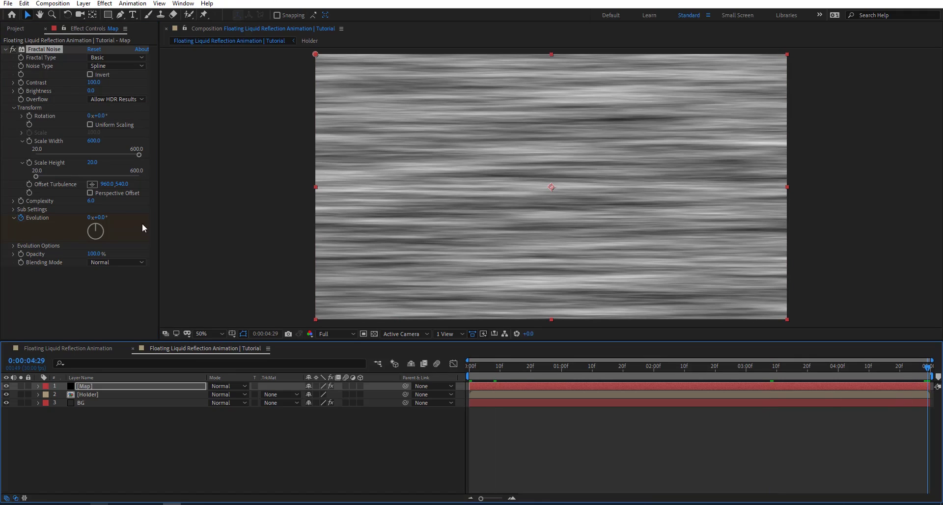
{"action": "left_click", "coordinate": [90, 217]}
{"action": "type", "text": "3"}
{"action": "key", "text": "Return"}
{"action": "key", "text": "space"}
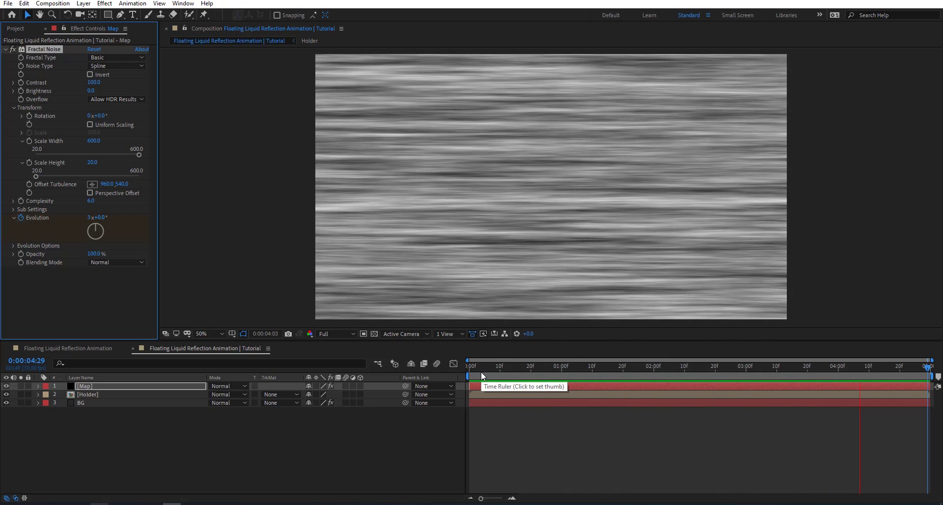
{"action": "left_click", "coordinate": [485, 369]}
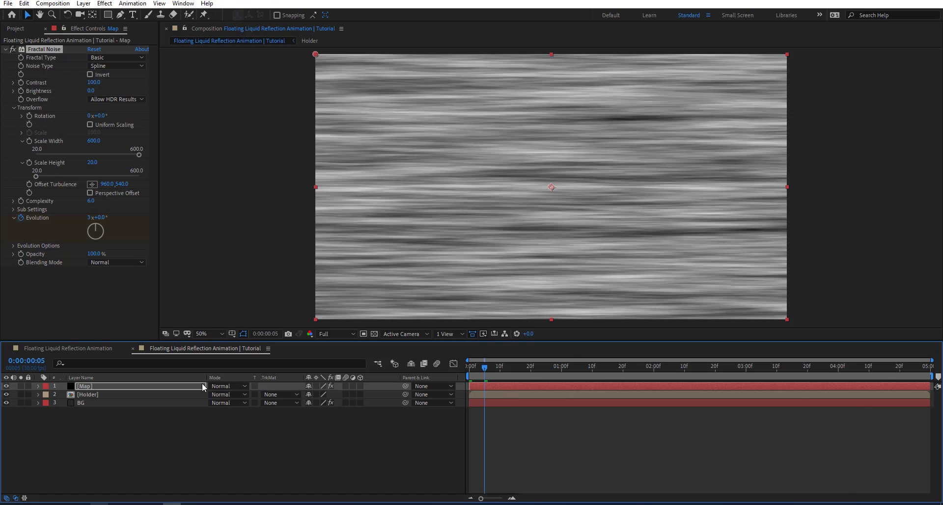
- Duplicate the Map layer and time-reverse the Evolution keyframes on the upper copy
{"action": "left_click", "coordinate": [151, 387]}
{"action": "key", "text": "ctrl+d"}
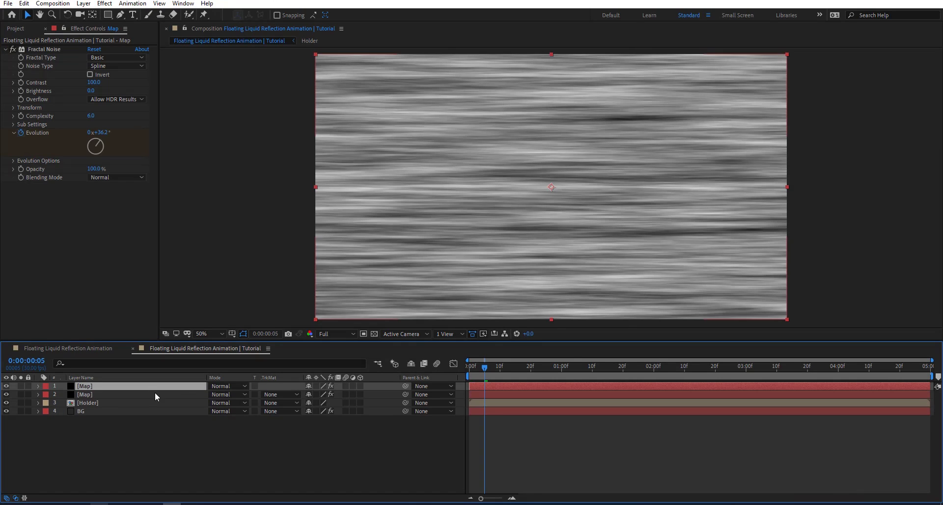
{"action": "key", "text": "u"}
{"action": "left_click", "coordinate": [180, 402]}
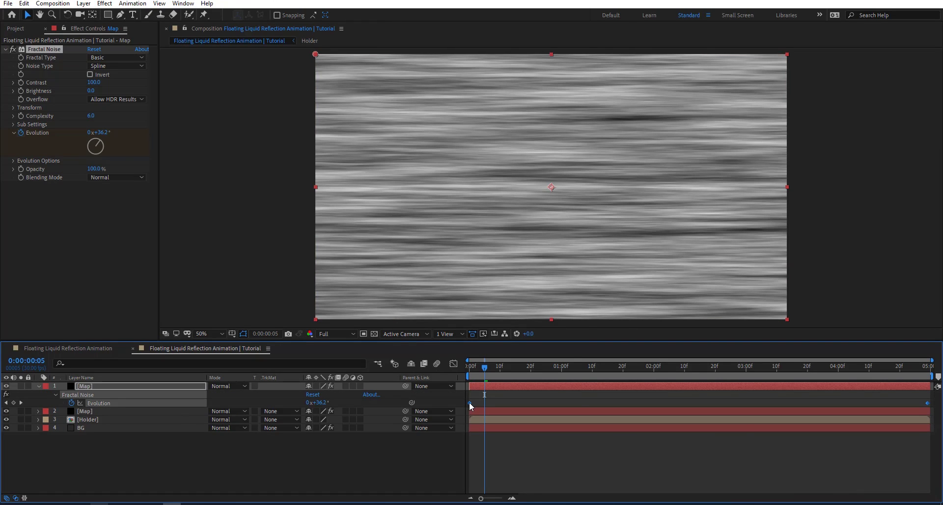
{"action": "right_click", "coordinate": [470, 401]}
{"action": "mouse_move", "coordinate": [511, 396]}
{"action": "left_click", "coordinate": [671, 493]}
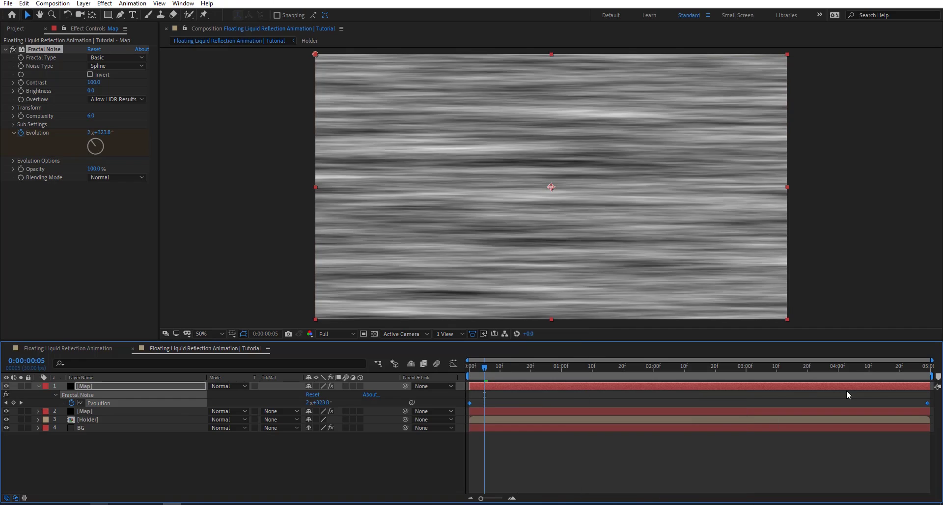
- Keyframe the upper Map layer's opacity from 100% at 0:00:04:00 to 0% at 0:00:04:29 and preview the loop
{"action": "mouse_move", "coordinate": [844, 368]}
{"action": "left_mouse_down"}
{"action": "mouse_move", "coordinate": [830, 373]}
{"action": "mouse_move", "coordinate": [839, 378]}
{"action": "left_mouse_up"}
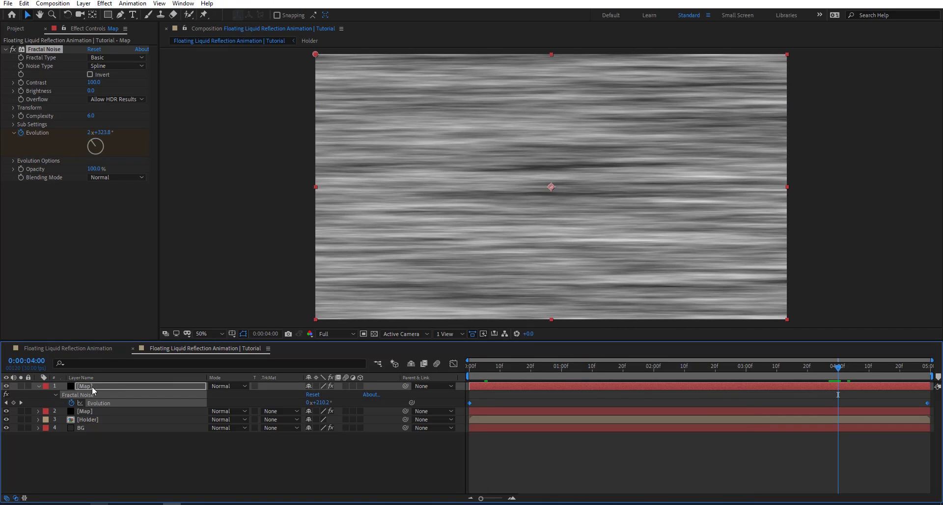
{"action": "key", "text": "t"}
{"action": "left_click", "coordinate": [62, 395]}
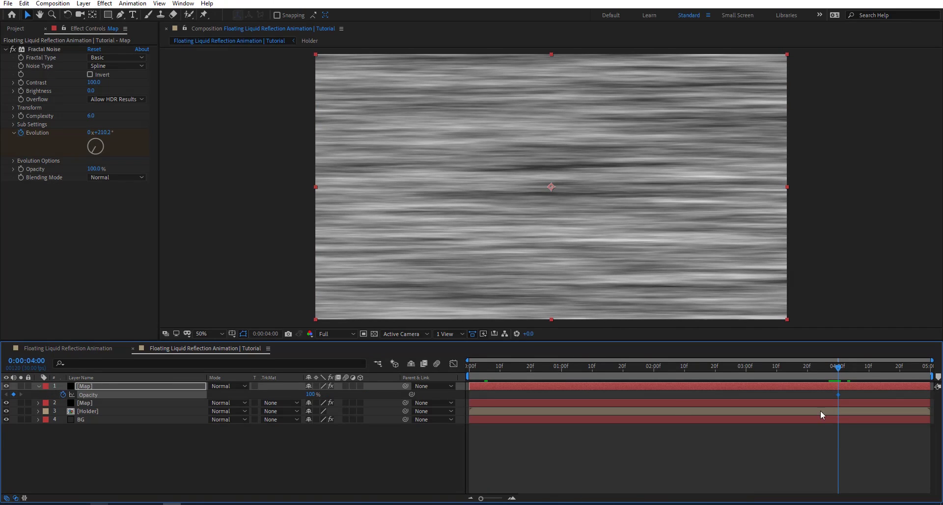
{"action": "left_click", "coordinate": [925, 372]}
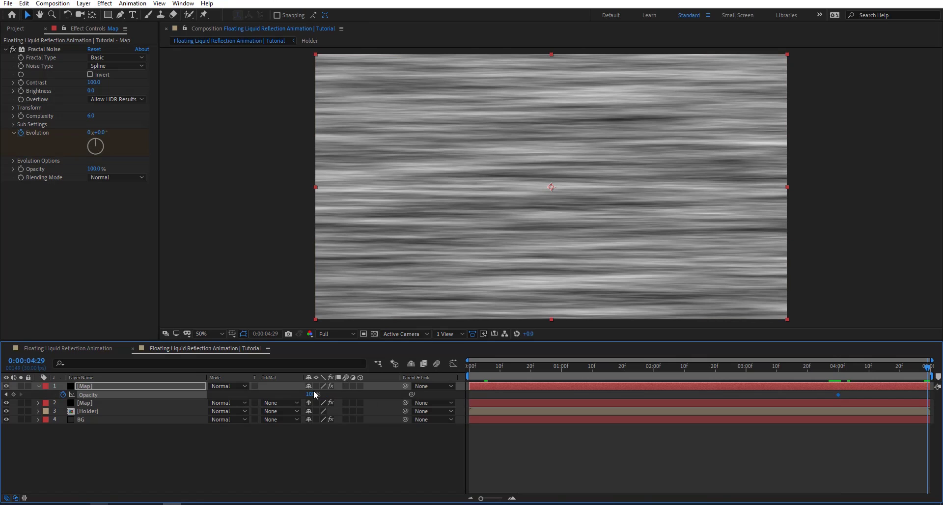
{"action": "left_click_drag", "start_coordinate": [309, 394], "coordinate": [275, 394]}
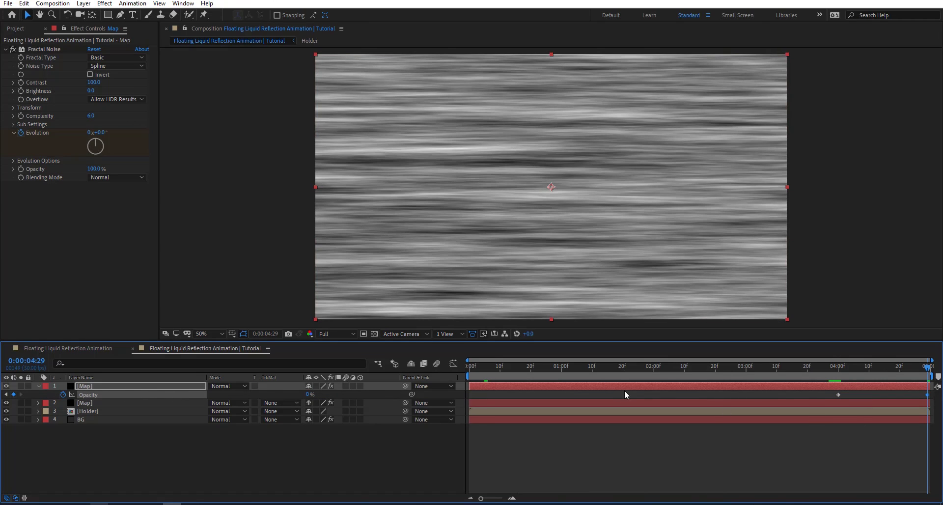
{"action": "left_click_drag", "start_coordinate": [535, 365], "coordinate": [447, 392]}
{"action": "key", "text": "space"}
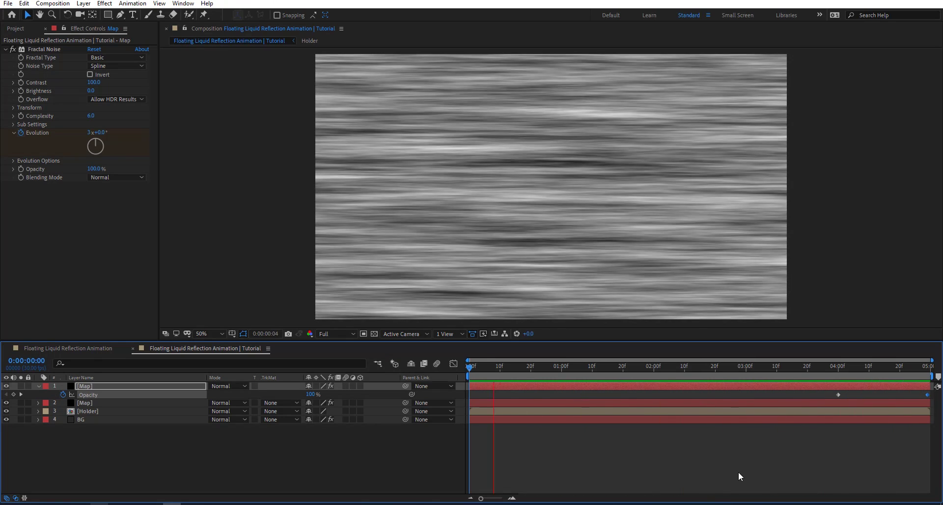
{"action": "left_click", "coordinate": [546, 367]}
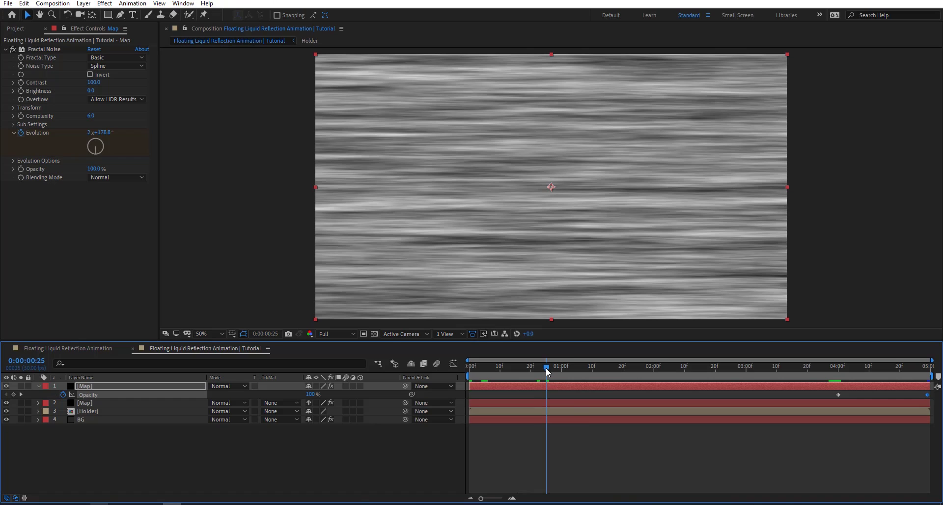
- Create a black solid and draw a wide rectangular mask on it across the middle of the frame, extending past both sides
{"action": "key", "text": "ctrl+y"}
{"action": "key", "text": "Return"}
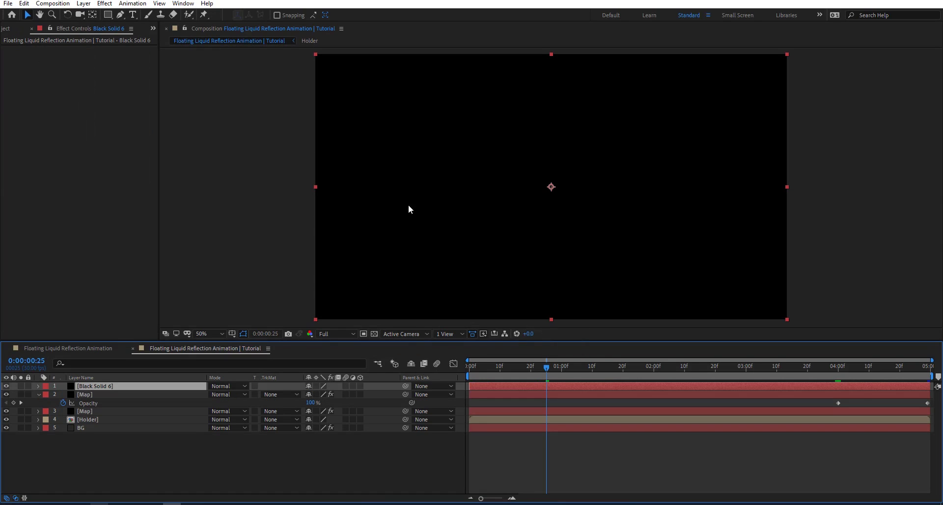
{"action": "left_click", "coordinate": [108, 16]}
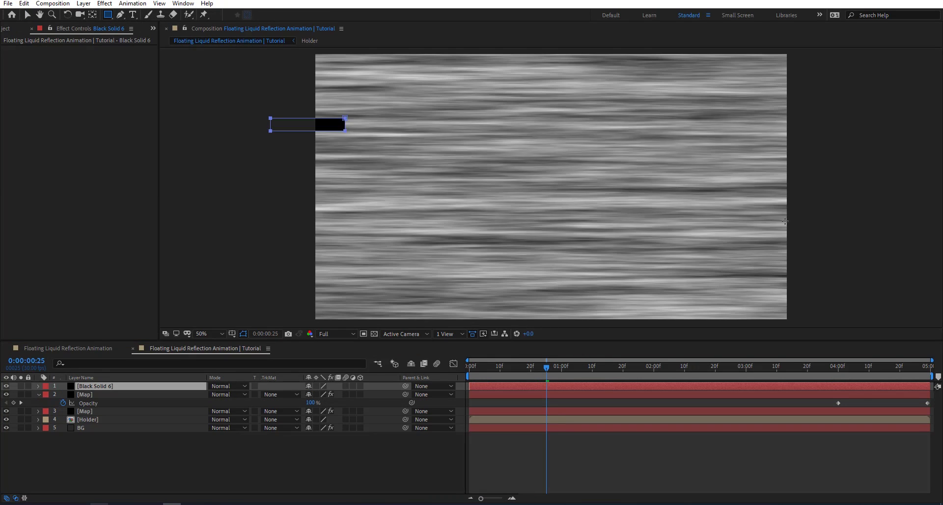
{"action": "left_click_drag", "start_coordinate": [270, 119], "coordinate": [892, 266]}
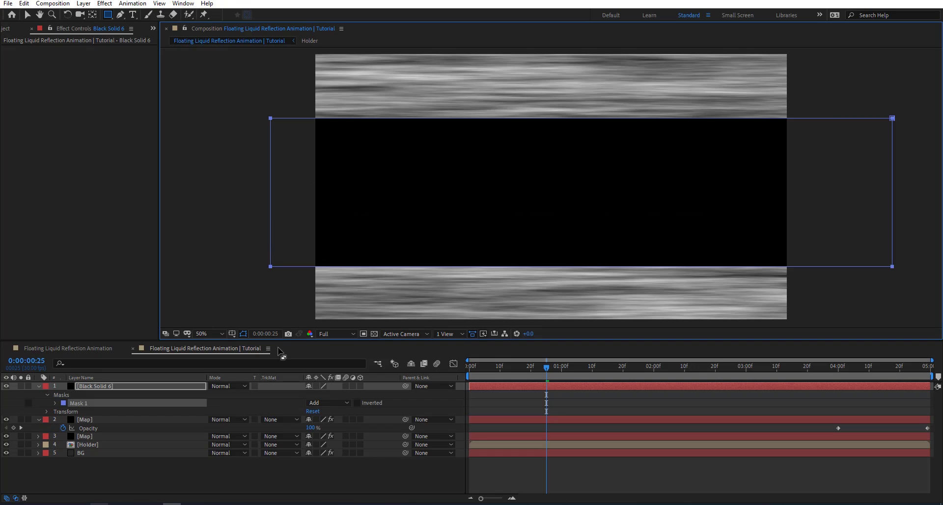
- Invert the black solid's mask, feather it 272 pixels, and set the layer's blending mode to Overlay
{"action": "key", "text": "m"}
{"action": "key", "text": "m"}
{"action": "key", "text": "m"}
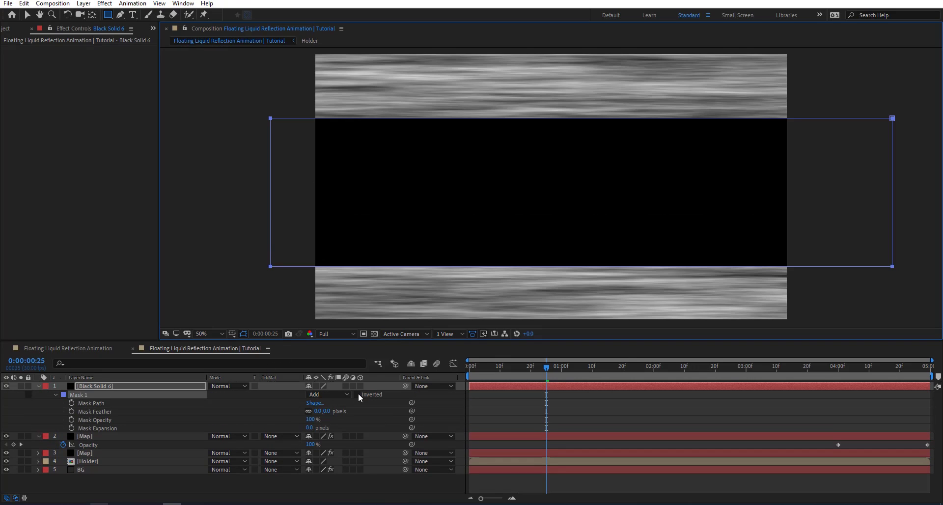
{"action": "left_click", "coordinate": [357, 394]}
{"action": "left_click_drag", "start_coordinate": [324, 411], "coordinate": [500, 412]}
{"action": "left_click", "coordinate": [250, 385]}
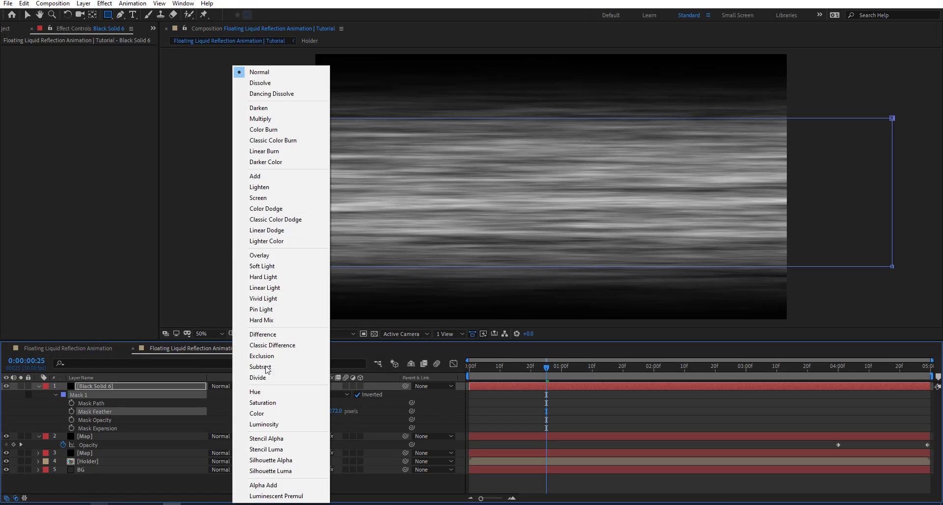
{"action": "left_click", "coordinate": [267, 255]}
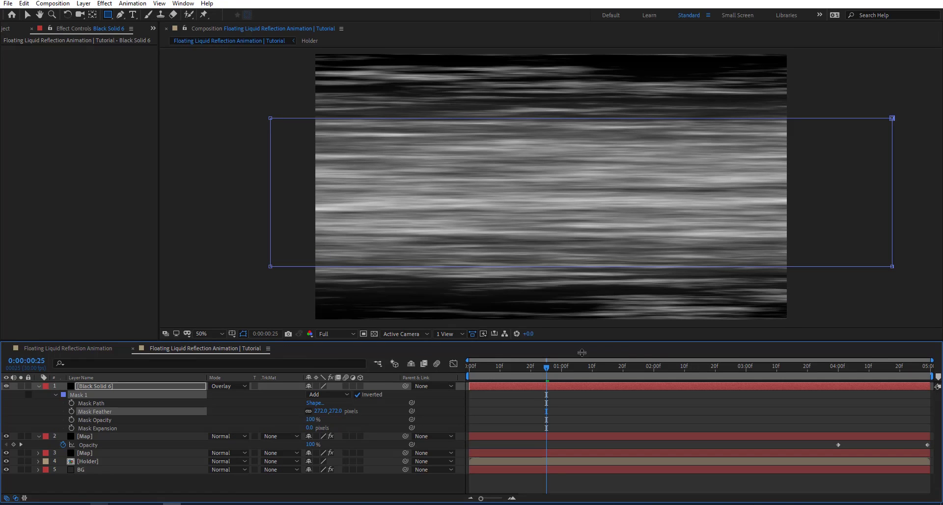
- Pre-compose the black solid and both Map layers into a new composition named Map
{"action": "key", "text": "Home"}
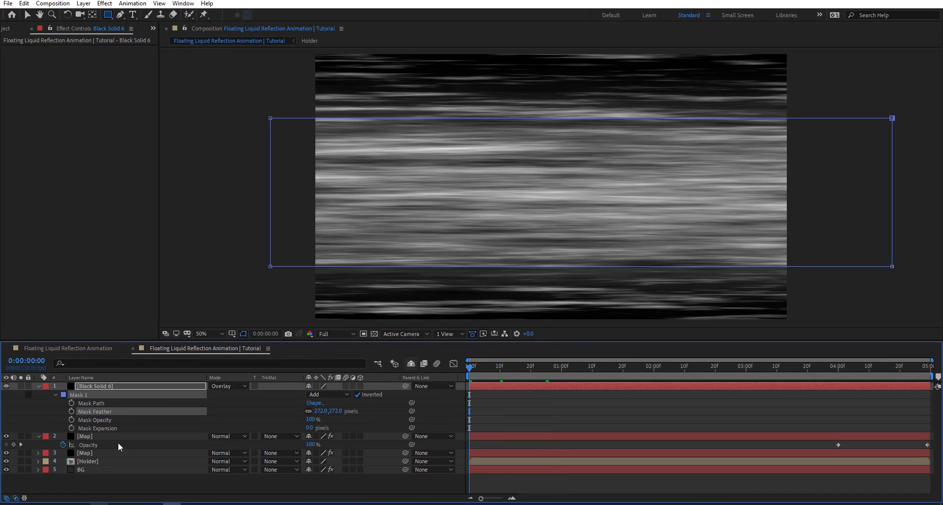
{"action": "left_click", "coordinate": [107, 450], "text": "shift"}
{"action": "key", "text": "ctrl+shift+c"}
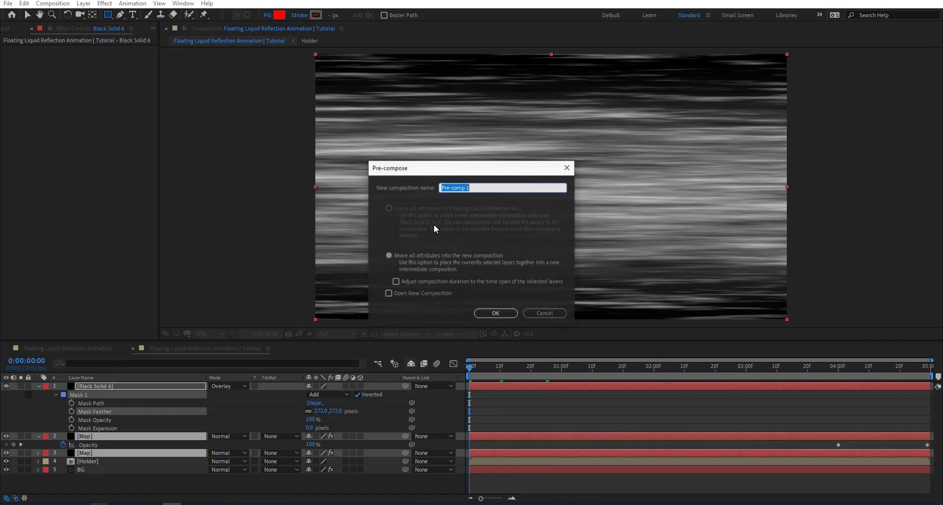
{"action": "type", "text": "Map"}
{"action": "key", "text": "Return"}
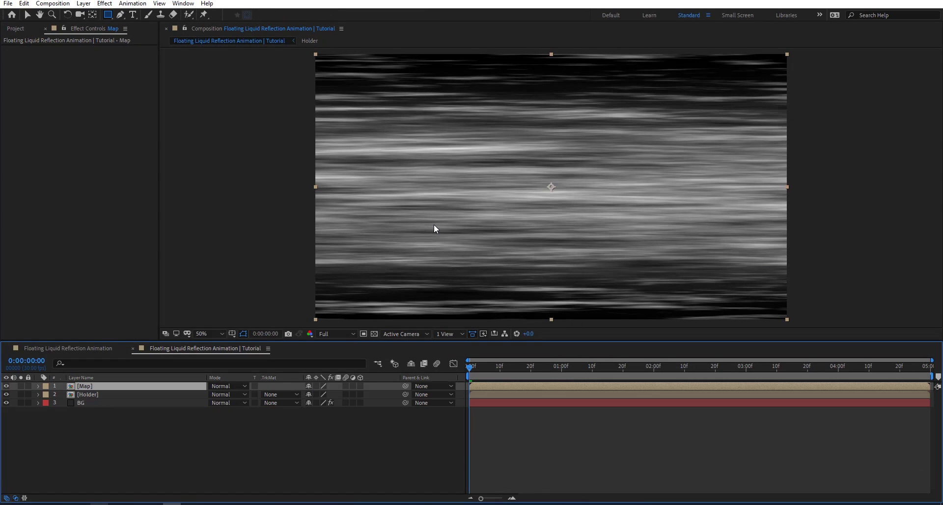
- Set the Holder layer's track matte to Luma Matte using Map and preview the animation
{"action": "left_click", "coordinate": [275, 395]}
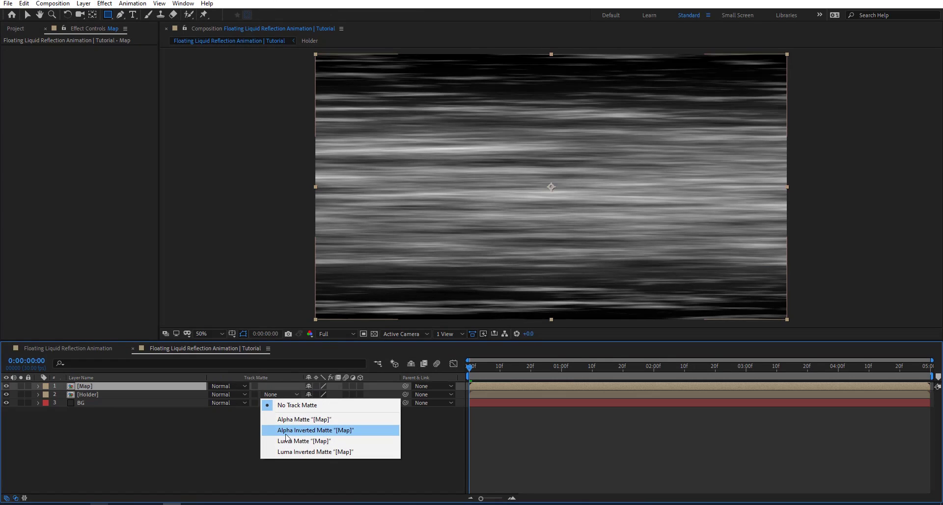
{"action": "left_click", "coordinate": [331, 441]}
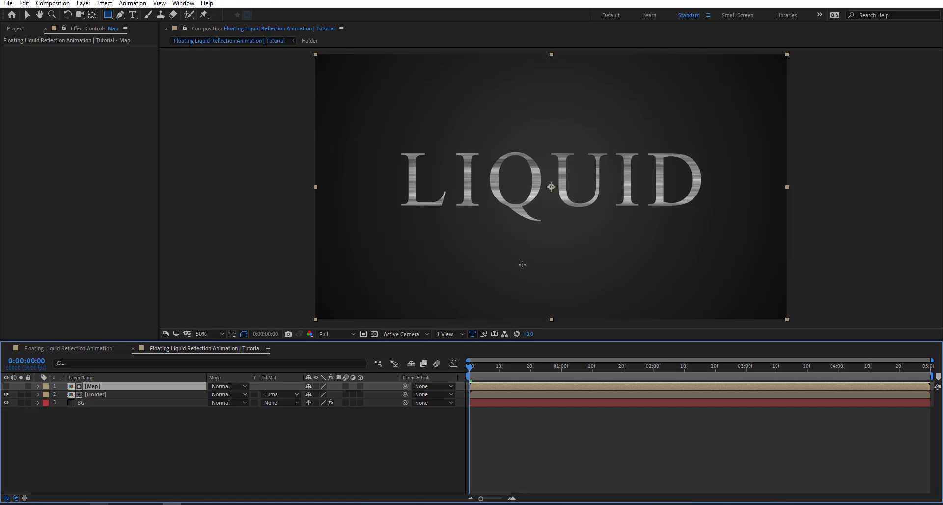
{"action": "key", "text": "space"}
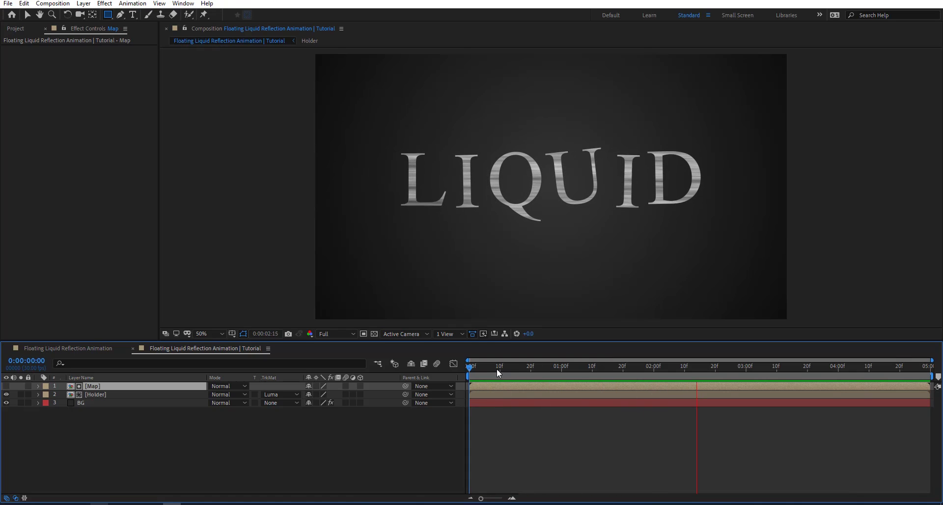
- Apply the Displacement Map effect to the Holder layer
{"action": "left_click", "coordinate": [116, 393]}
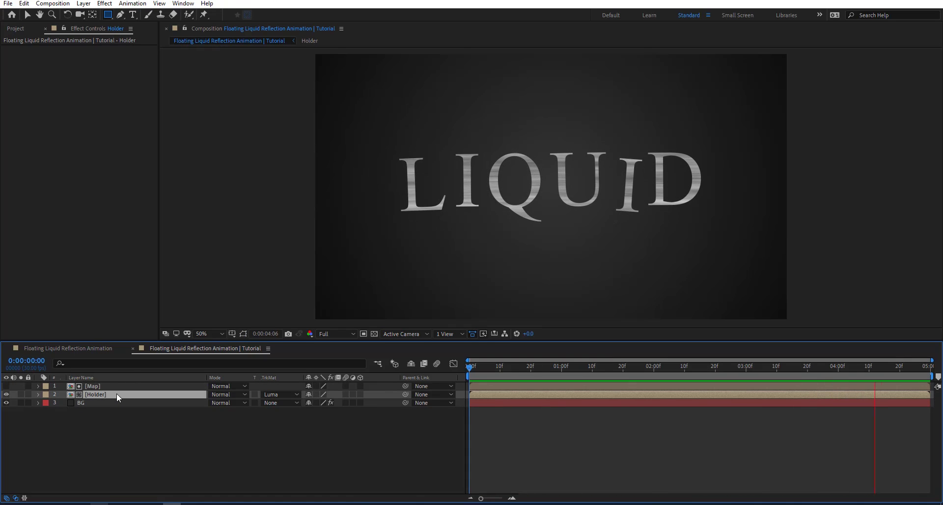
{"action": "key", "text": "ctrl+space"}
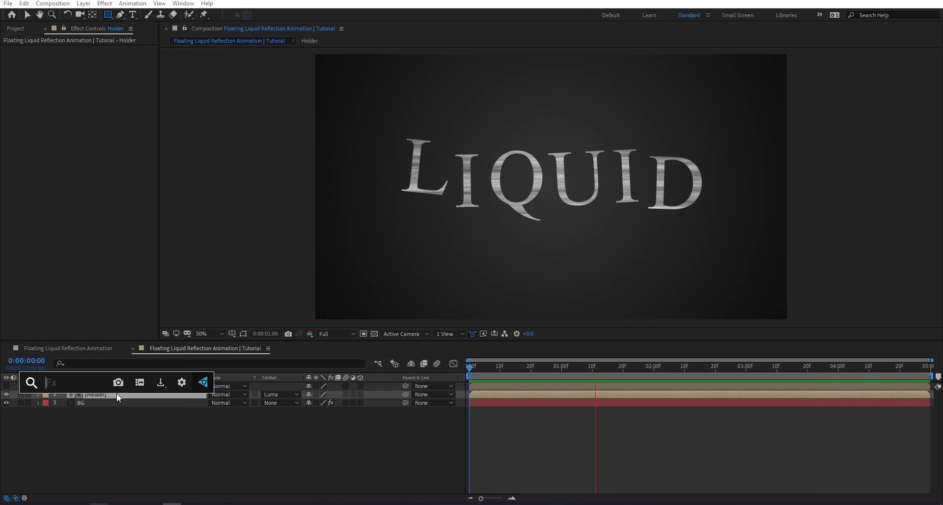
{"action": "type", "text": "dis"}
{"action": "key", "text": "Return"}
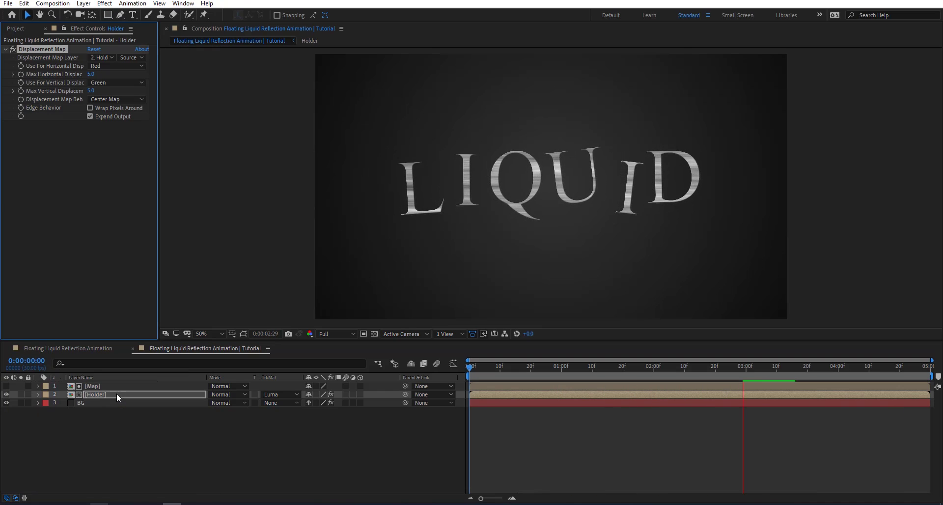
- Set the Holder layer's displacement map layer to Map and move the current time to 0:00:00:15
{"action": "left_click", "coordinate": [102, 57]}
{"action": "left_click", "coordinate": [126, 78]}
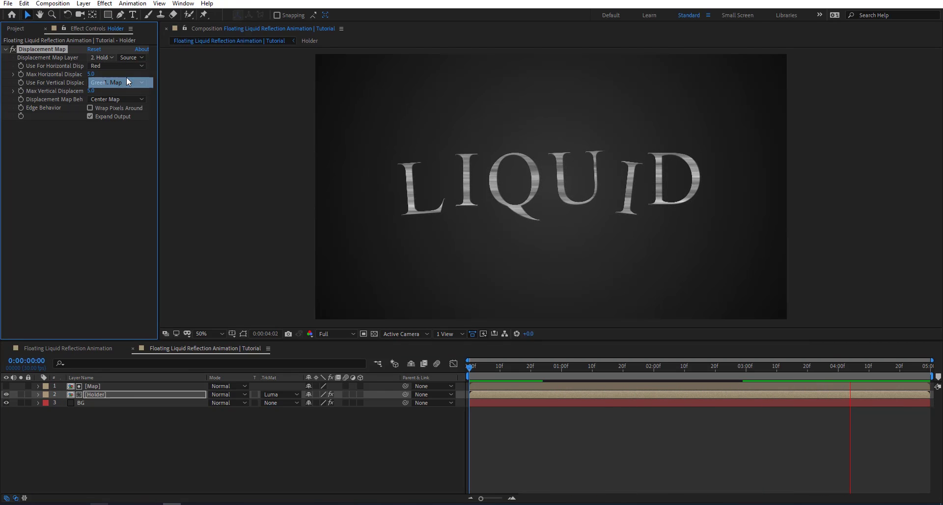
{"action": "left_click", "coordinate": [515, 372]}
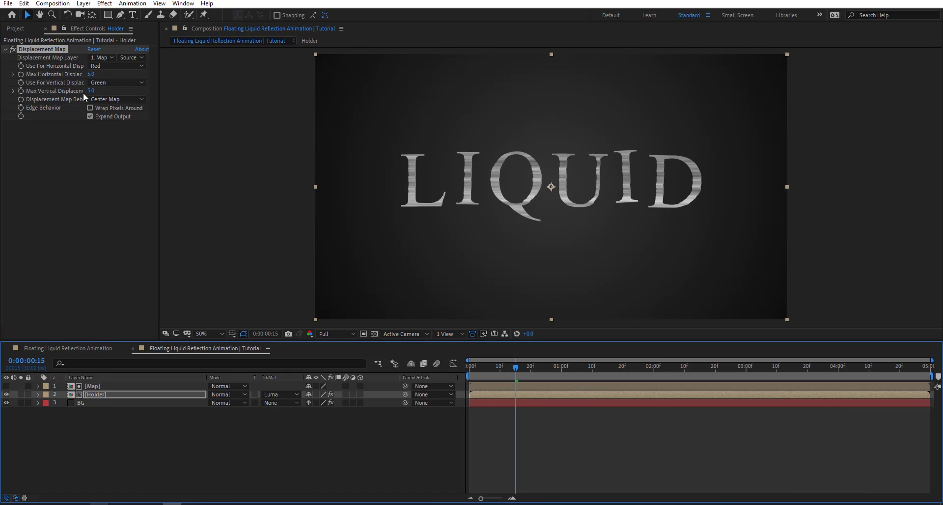
- Set the Displacement Map's maximum horizontal displacement to 100 and maximum vertical displacement to 30, and preview the animation
{"action": "left_click", "coordinate": [91, 74]}
{"action": "type", "text": "100"}
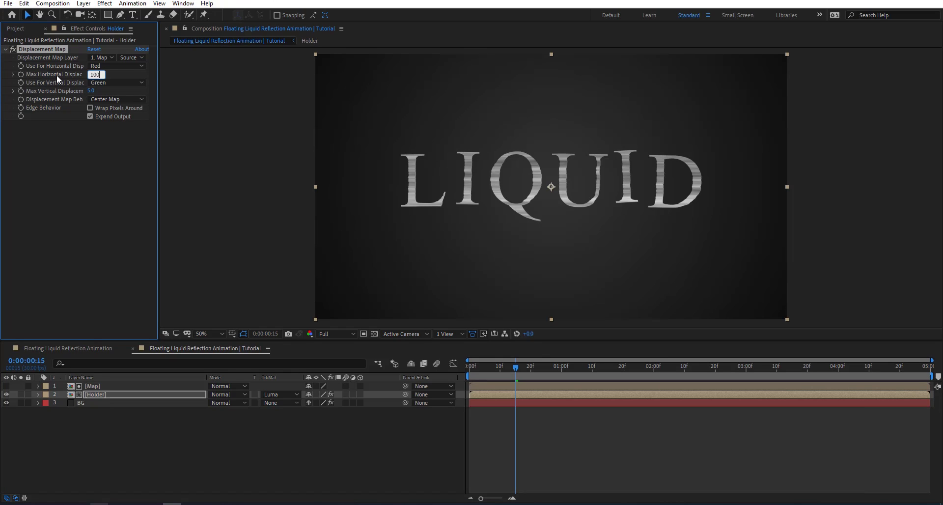
{"action": "key", "text": "Return"}
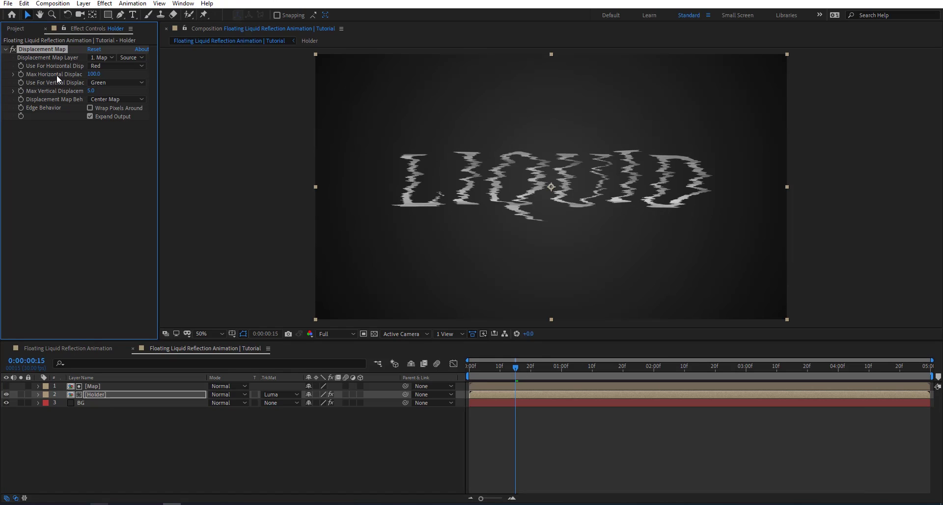
{"action": "left_click", "coordinate": [87, 91]}
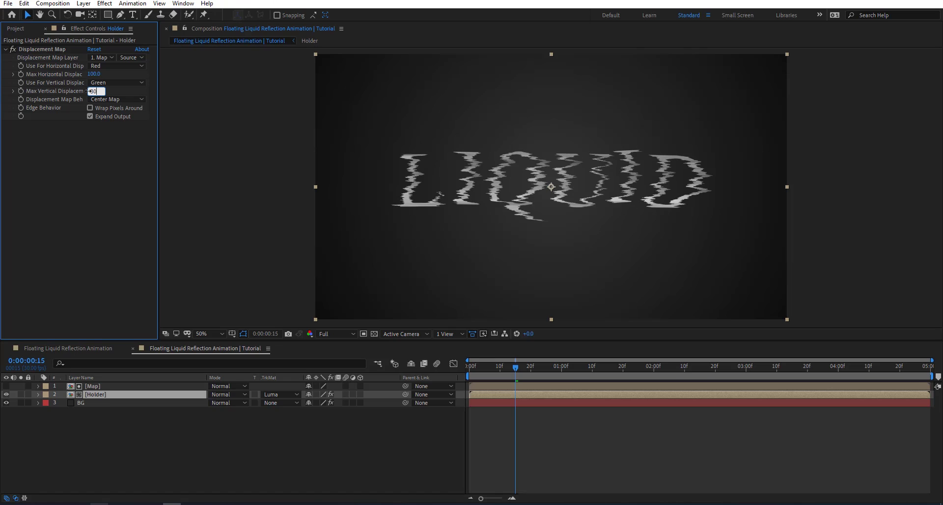
{"action": "type", "text": "30"}
{"action": "key", "text": "Return"}
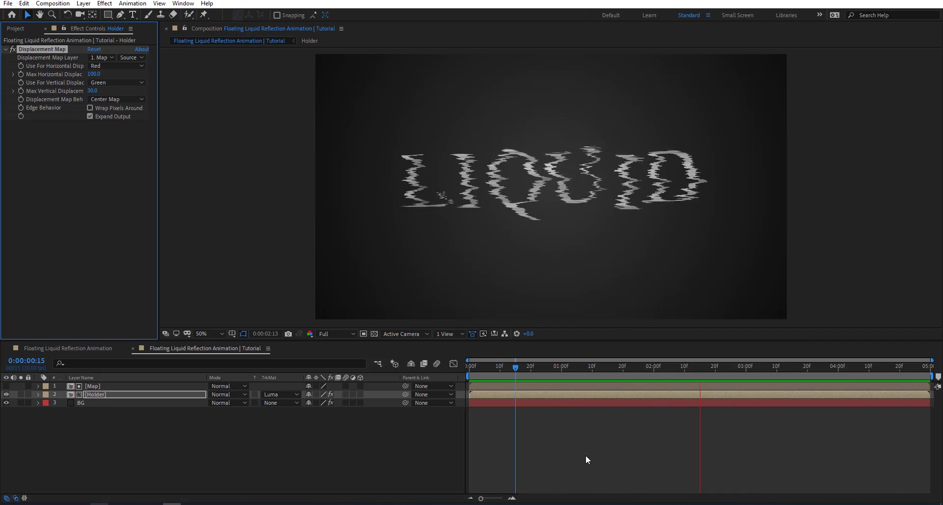
- Apply the Curves effect to the Map layer
{"action": "left_click", "coordinate": [499, 386]}
{"action": "key", "text": "ctrl+space"}
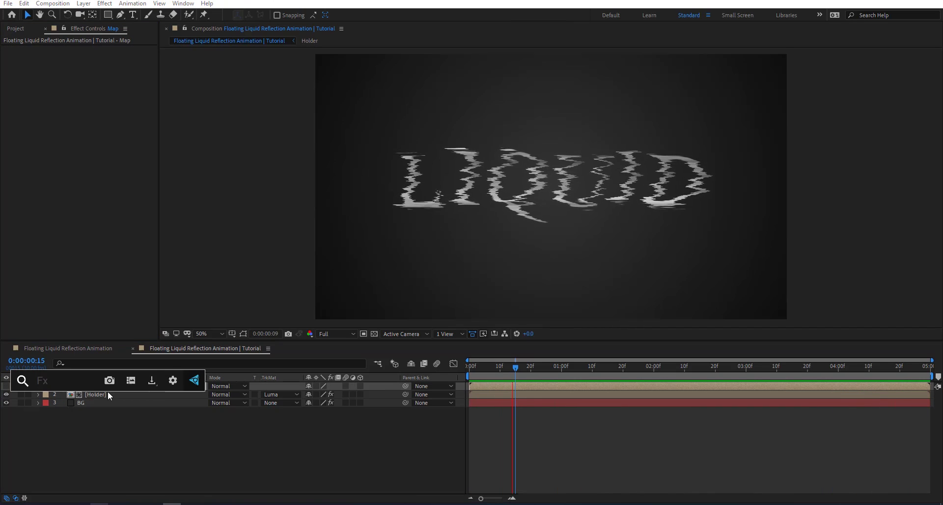
{"action": "type", "text": "curves"}
{"action": "key", "text": "Return"}
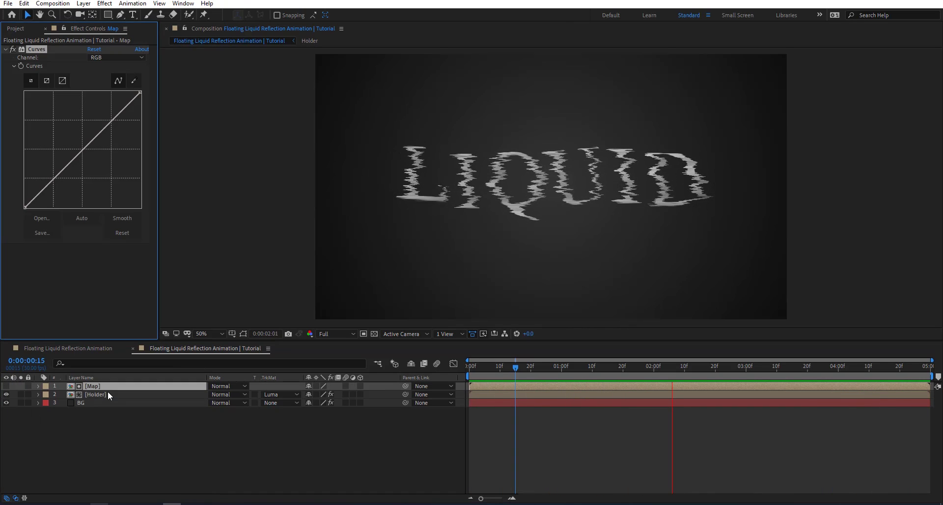
- Shape the Map layer's RGB curve into a nearly vertical step slightly darker than the midtones for hard black-and-white contrast
{"action": "left_click", "coordinate": [514, 371]}
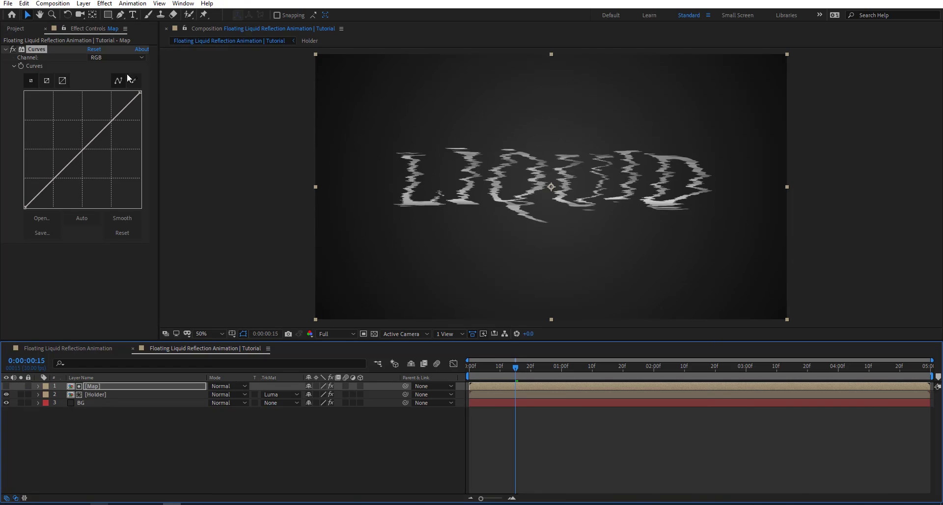
{"action": "left_click_drag", "start_coordinate": [120, 112], "coordinate": [76, 93]}
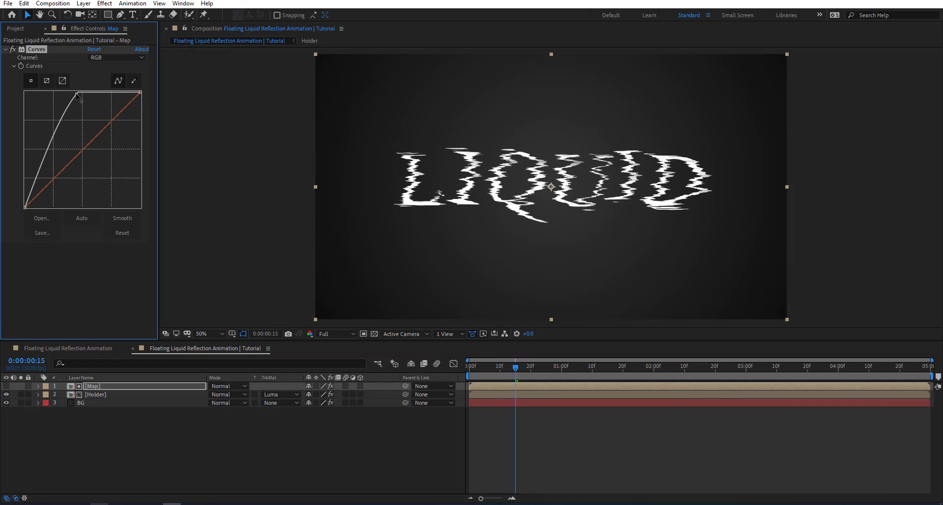
{"action": "left_click_drag", "start_coordinate": [34, 191], "coordinate": [72, 206]}
{"action": "left_click_drag", "start_coordinate": [77, 93], "coordinate": [79, 95]}
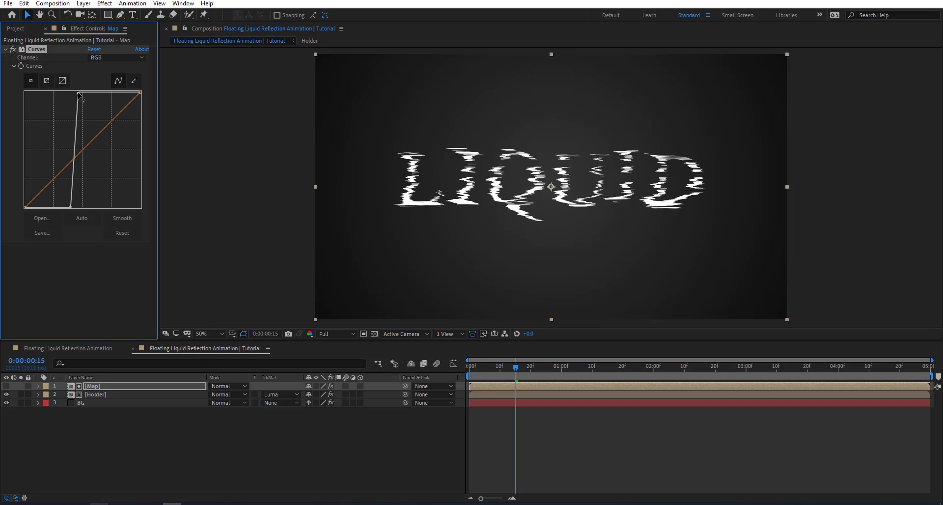
{"action": "left_click_drag", "start_coordinate": [70, 207], "coordinate": [77, 205]}
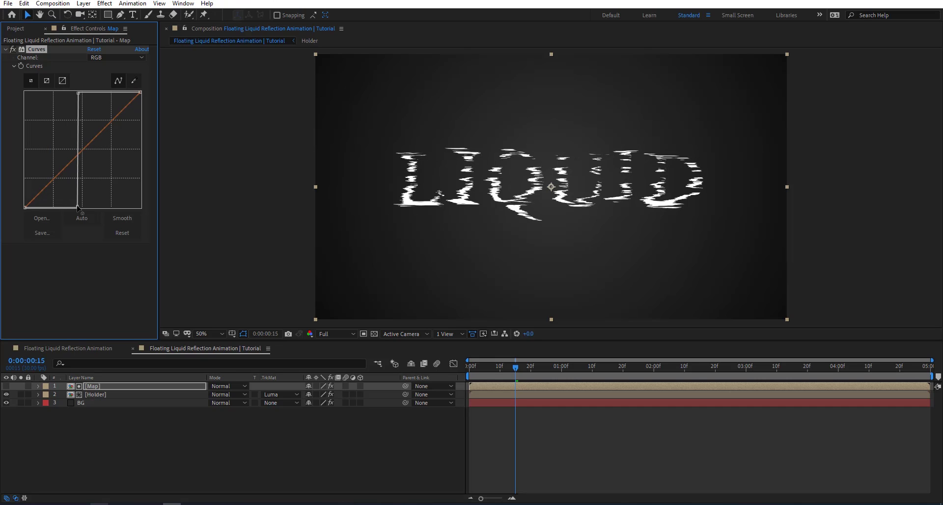
- Apply the Transform effect to the Holder layer
{"action": "key", "text": "/"}
{"action": "left_click", "coordinate": [137, 394]}
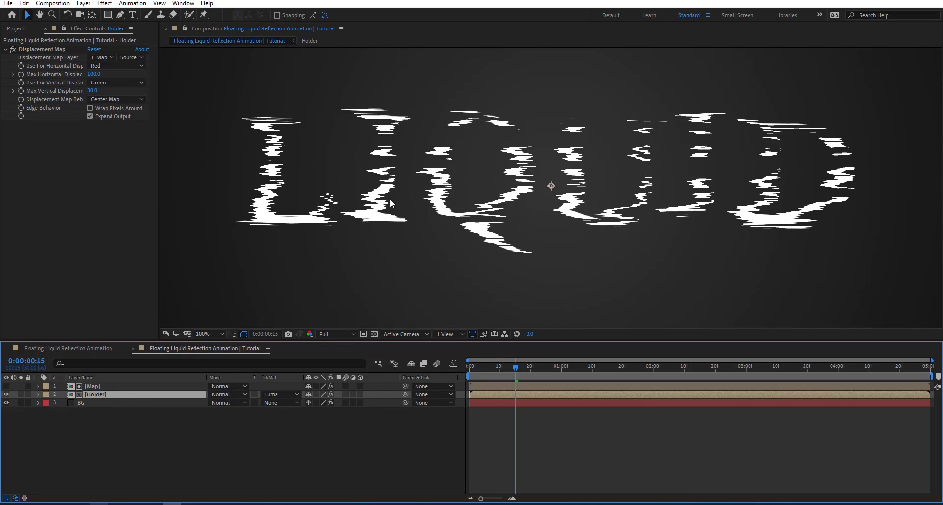
{"action": "key", "text": "ctrl+space"}
{"action": "type", "text": "Tra"}
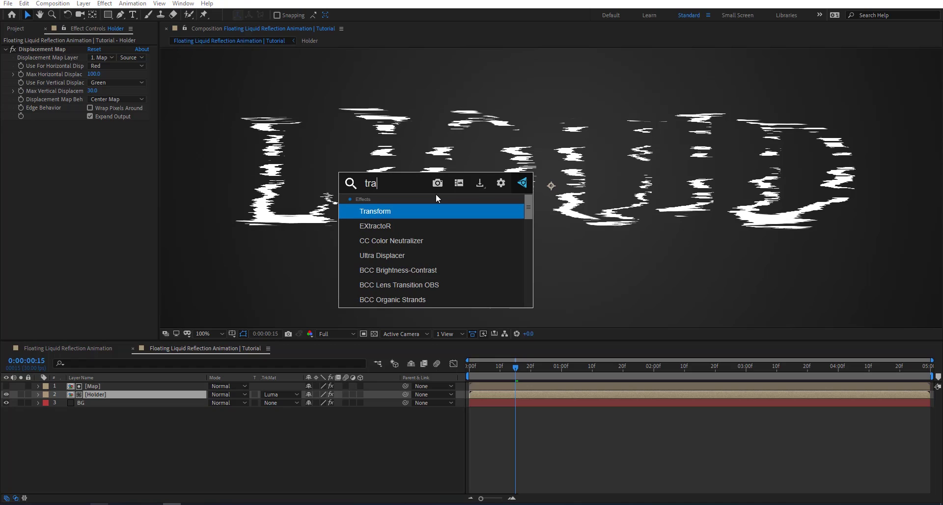
{"action": "key", "text": "Return"}
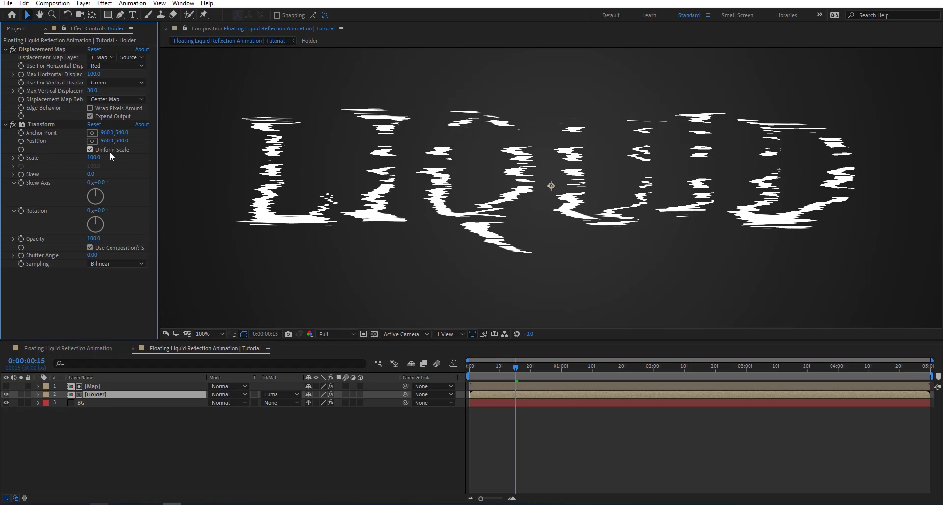
- Turn off Uniform Scale in Holder's Transform effect, set Scale Height to -100, and compare the result with displacement off and on
{"action": "left_click", "coordinate": [110, 151]}
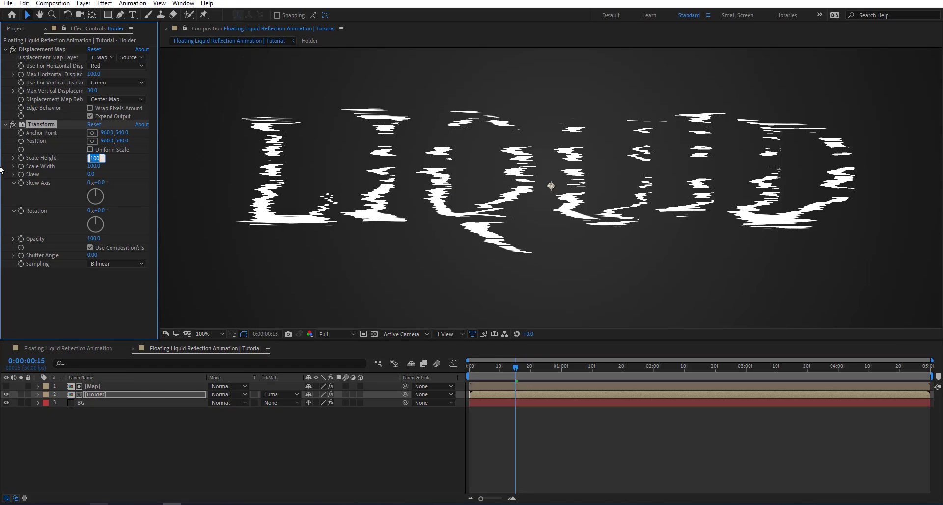
{"action": "type", "text": "-100"}
{"action": "key", "text": "Return"}
{"action": "scroll", "coordinate": [564, 212], "scroll_direction": "down", "scroll_amount": 1}
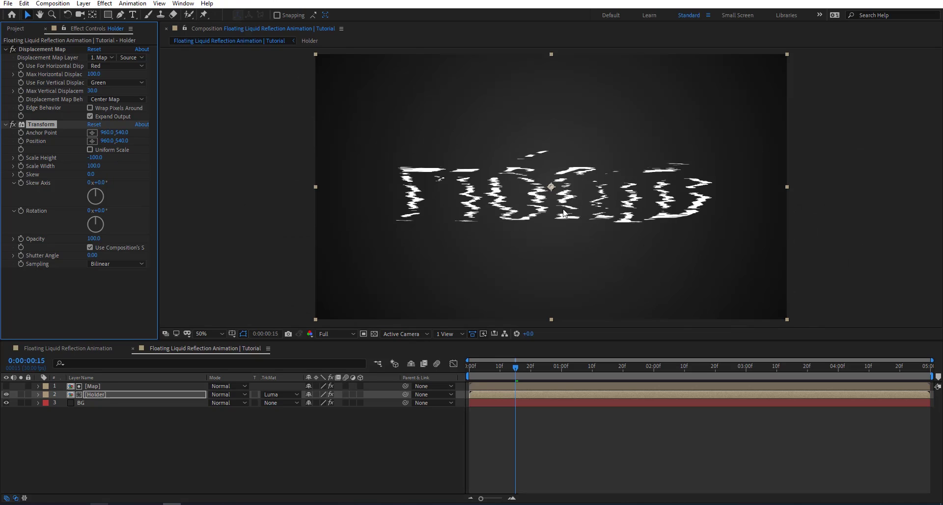
{"action": "left_click", "coordinate": [13, 49]}
{"action": "left_click", "coordinate": [14, 49]}
- Pre-compose the Map and Holder layers into a new composition named Waves
{"action": "left_click", "coordinate": [110, 385], "text": "ctrl"}
{"action": "key", "text": "ctrl+shift+c"}
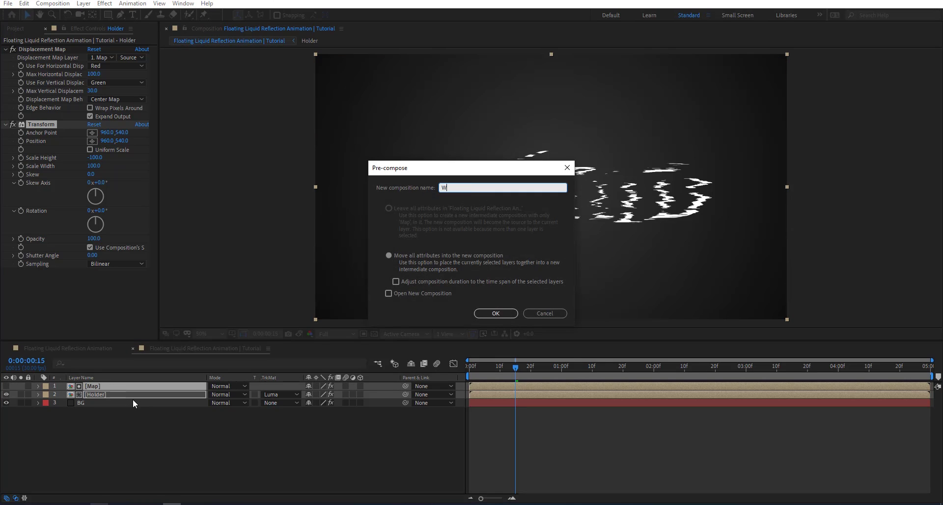
{"action": "key", "text": "Return"}
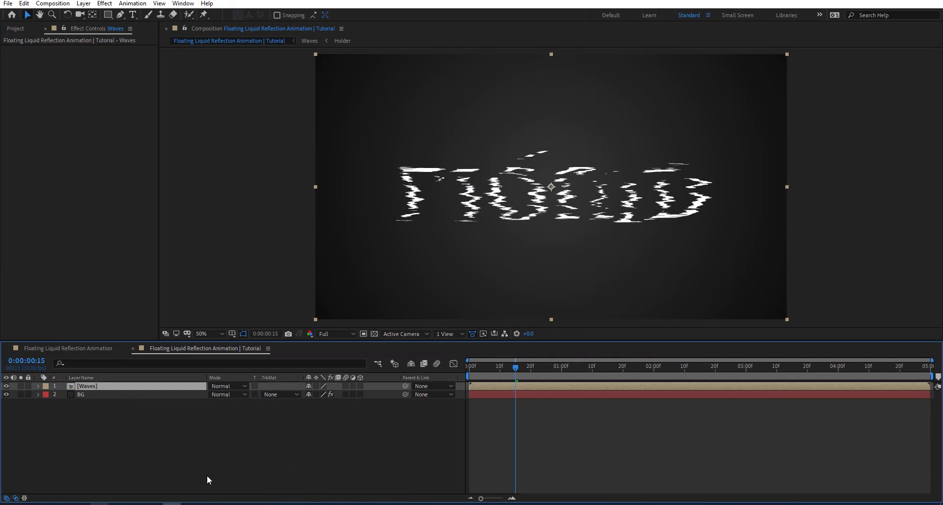
- Add the Holder composition above the Waves layer and scrub through the timeline to review both
{"action": "left_click", "coordinate": [15, 28]}
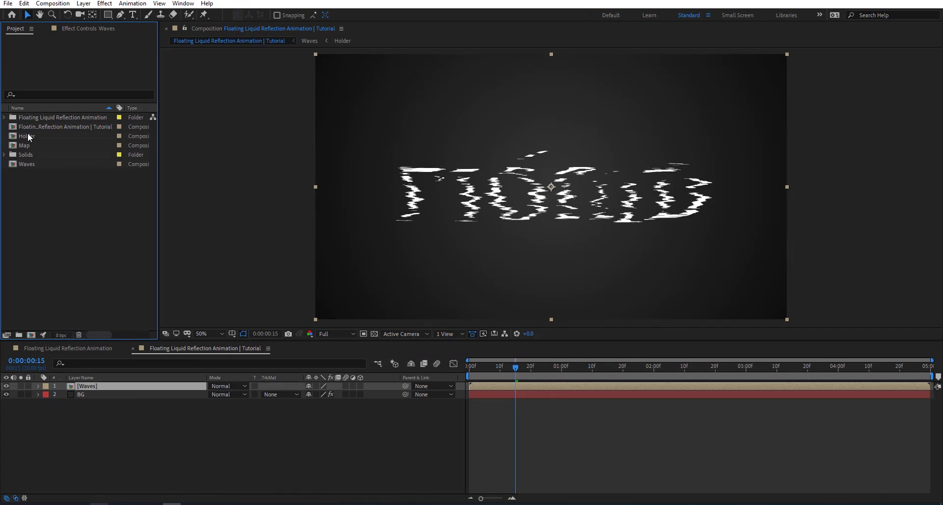
{"action": "left_click_drag", "start_coordinate": [28, 138], "coordinate": [121, 384]}
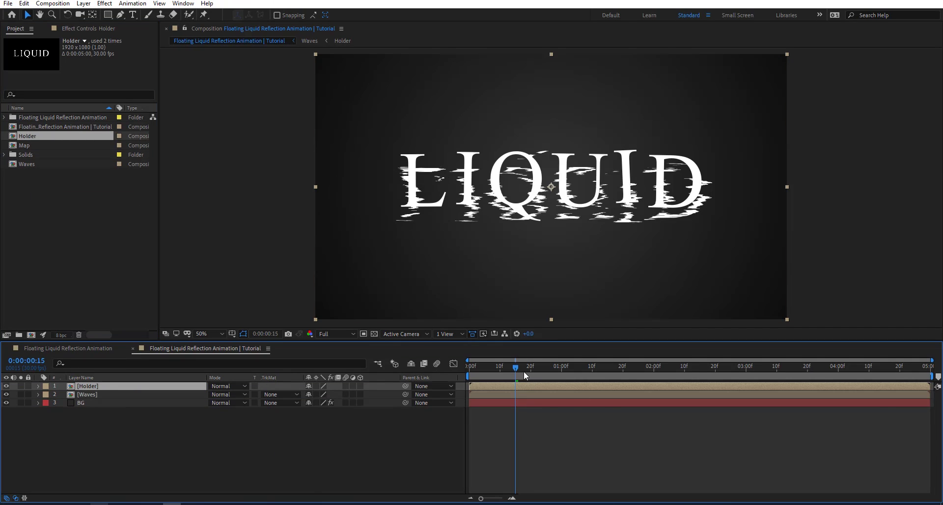
{"action": "key", "text": "Page_Down"}
{"action": "left_click_drag", "start_coordinate": [603, 377], "coordinate": [720, 378]}
{"action": "left_click_drag", "start_coordinate": [543, 381], "coordinate": [443, 377]}
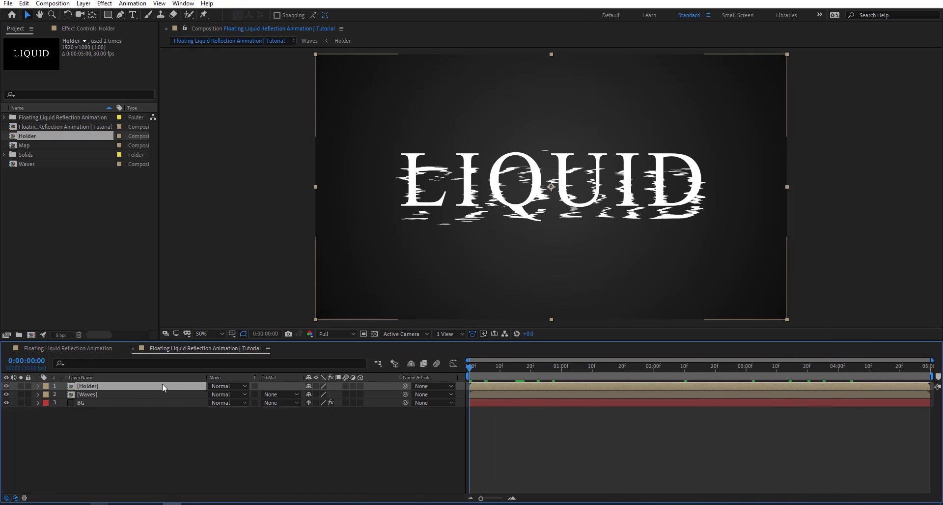
- Raise the upper Holder layer to position 960, 422 and preview it against the reflection
{"action": "key", "text": "p"}
{"action": "left_click_drag", "start_coordinate": [328, 395], "coordinate": [286, 394]}
{"action": "key", "text": "Return"}
{"action": "key", "text": "space"}
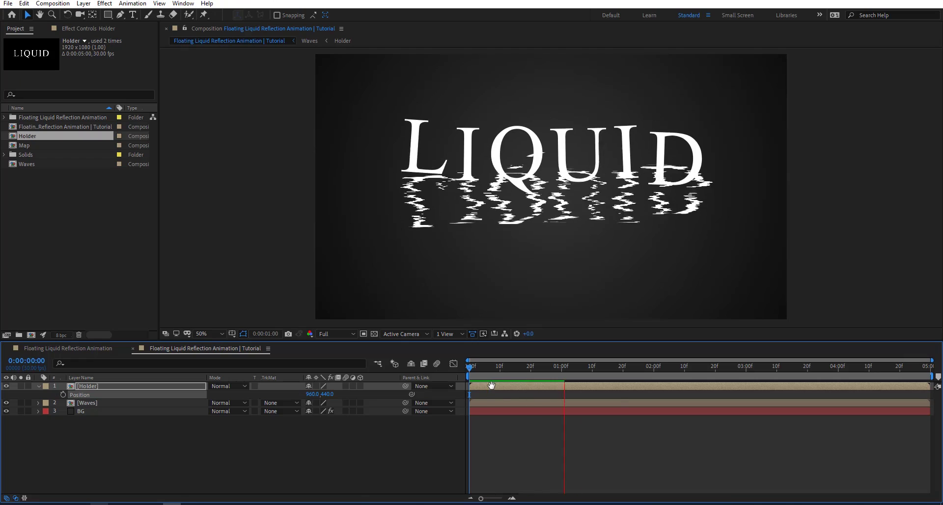
{"action": "key", "text": "space"}
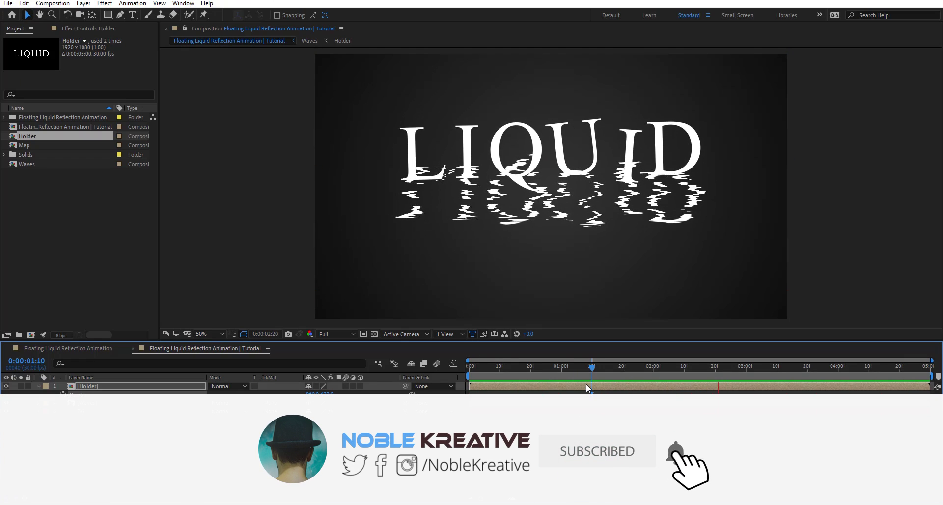
{"action": "left_click", "coordinate": [552, 372]}
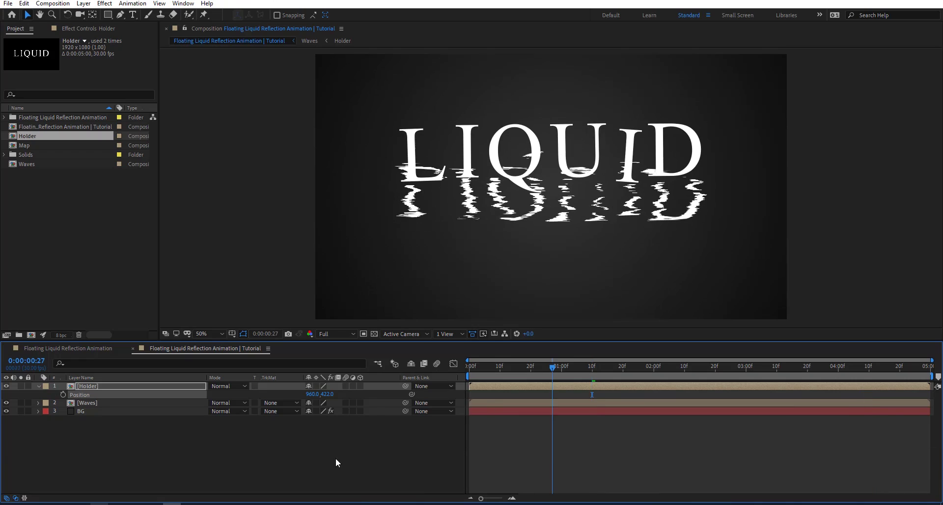
- Draw a red rectangle shape covering the upper part of the composition down to the waterline and extending beyond both sides
{"action": "left_click", "coordinate": [107, 14]}
{"action": "key", "text": "comma"}
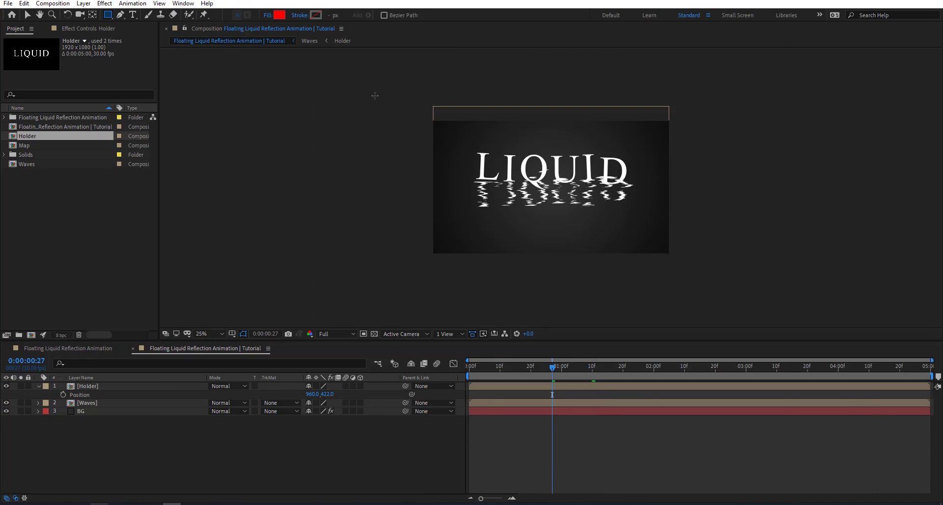
{"action": "left_click_drag", "start_coordinate": [375, 96], "coordinate": [760, 182]}
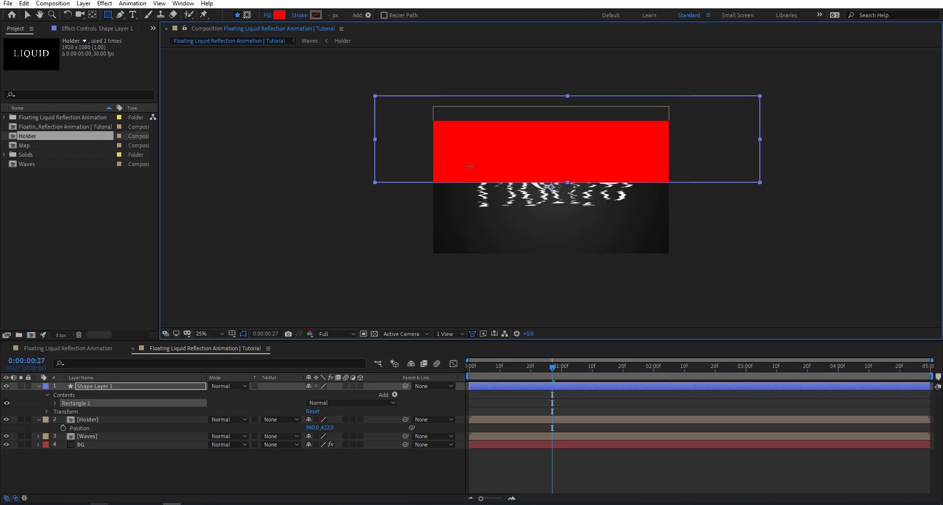
{"action": "key", "text": "period"}
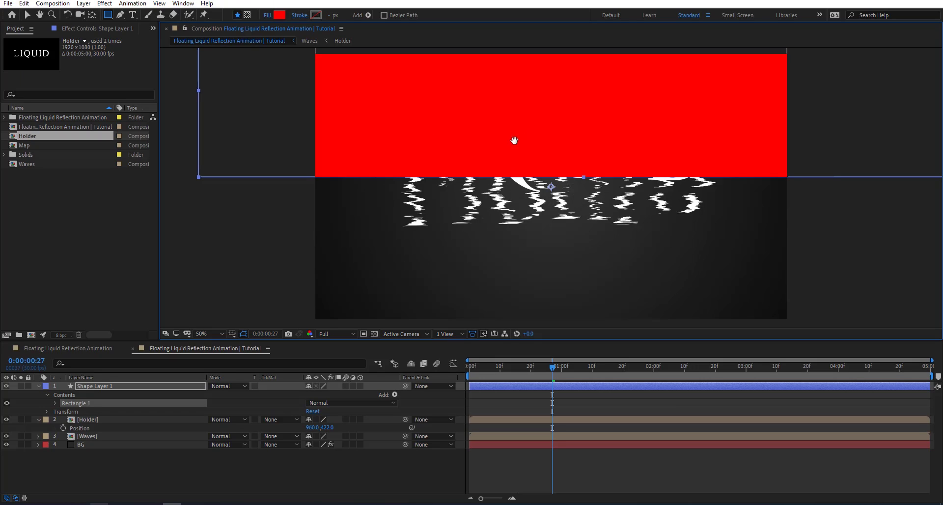
{"action": "left_click_drag", "start_coordinate": [514, 141], "coordinate": [469, 162]}
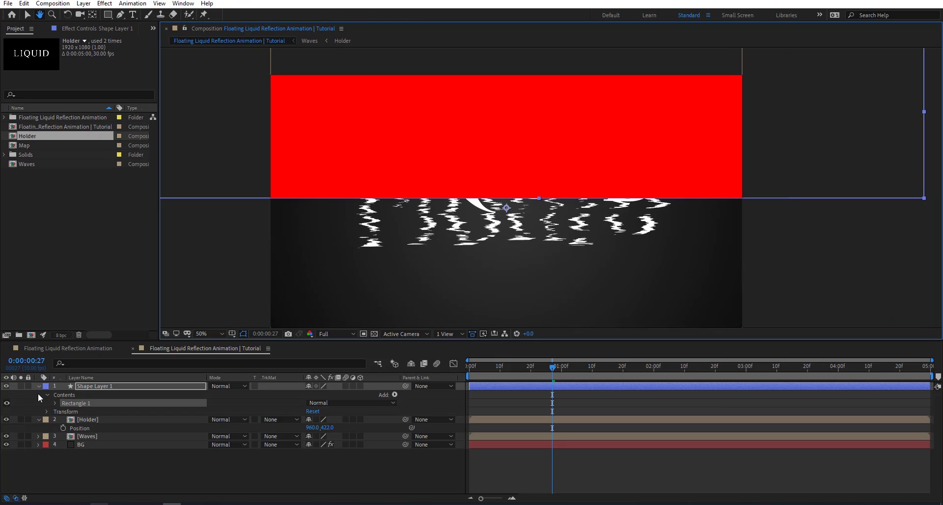
- Add Wiggle Paths to the red rectangle and expand its properties
{"action": "left_click", "coordinate": [395, 395]}
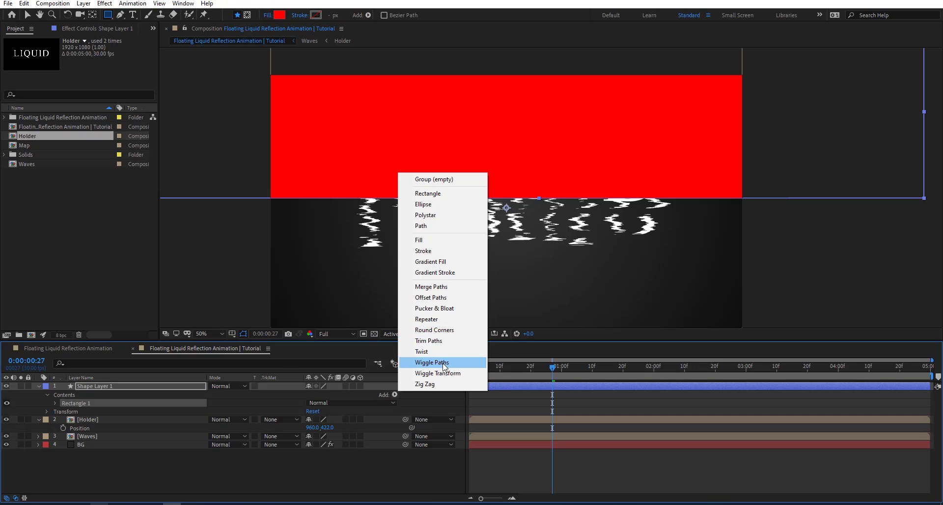
{"action": "left_click", "coordinate": [431, 363]}
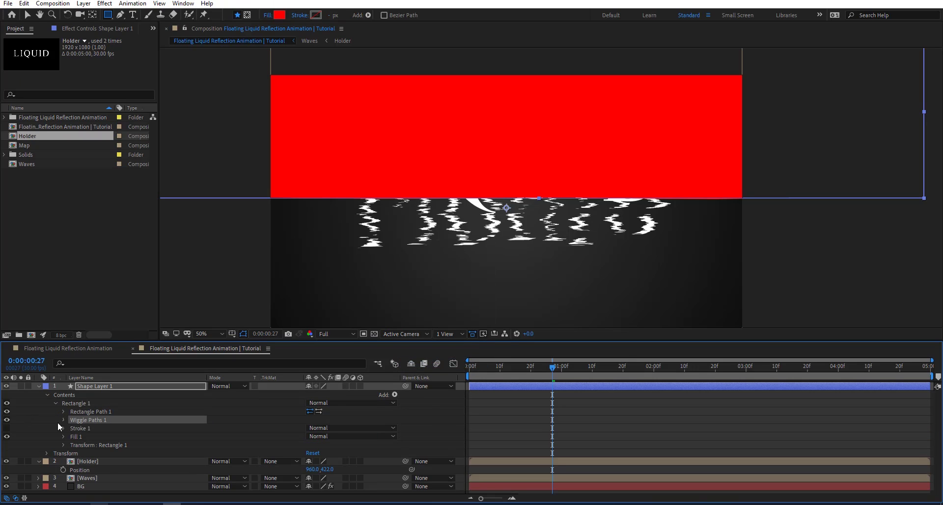
{"action": "left_click", "coordinate": [63, 419]}
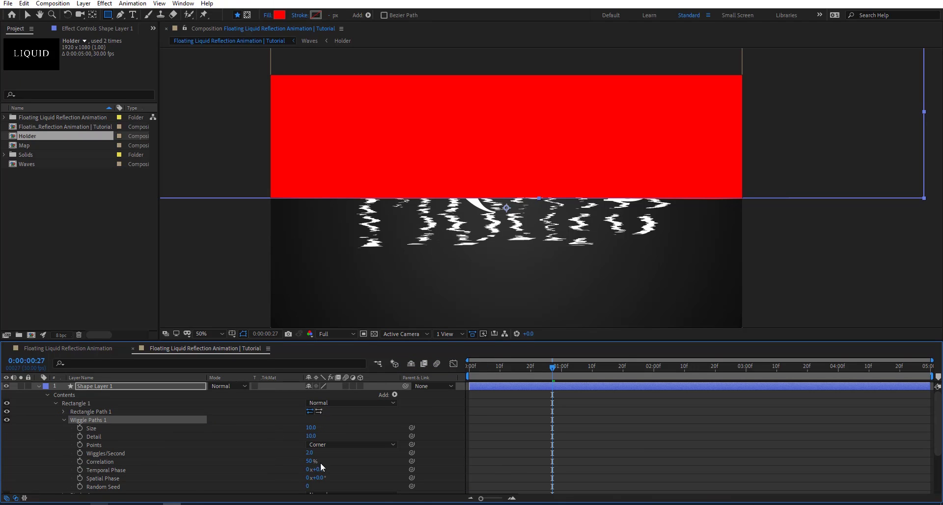
- Set the red rectangle's Wiggle Paths to 0 wiggles per second, size 50 and smooth points, and scrub to check it
{"action": "left_click", "coordinate": [309, 452]}
{"action": "type", "text": "0"}
{"action": "key", "text": "Return"}
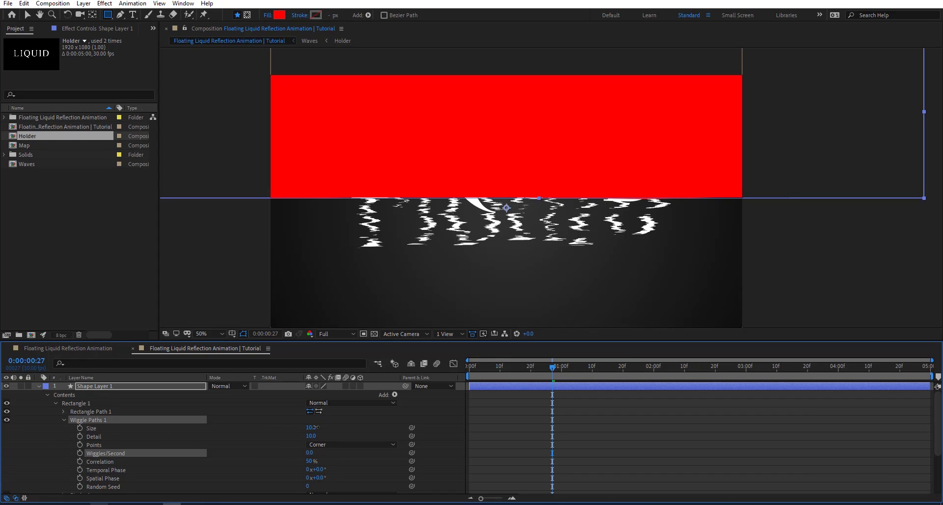
{"action": "left_click", "coordinate": [312, 428]}
{"action": "key", "text": "Return"}
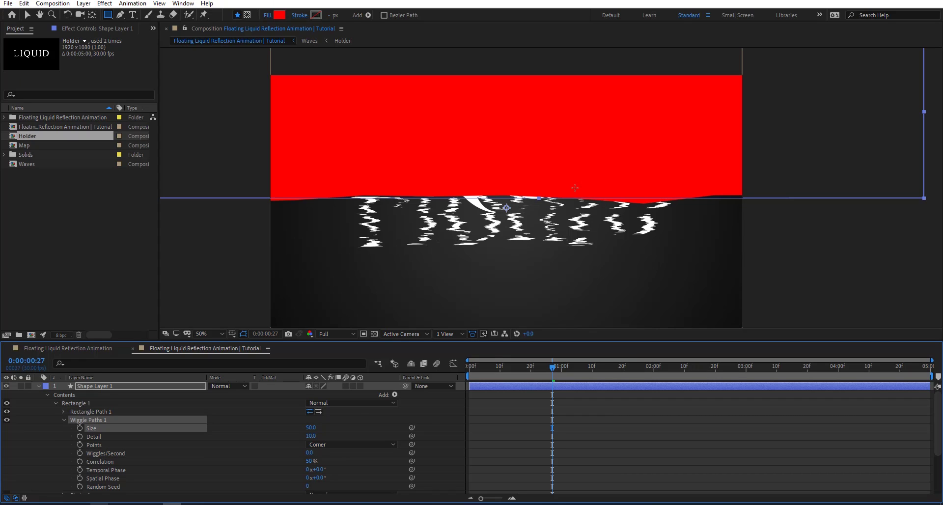
{"action": "left_click", "coordinate": [325, 444]}
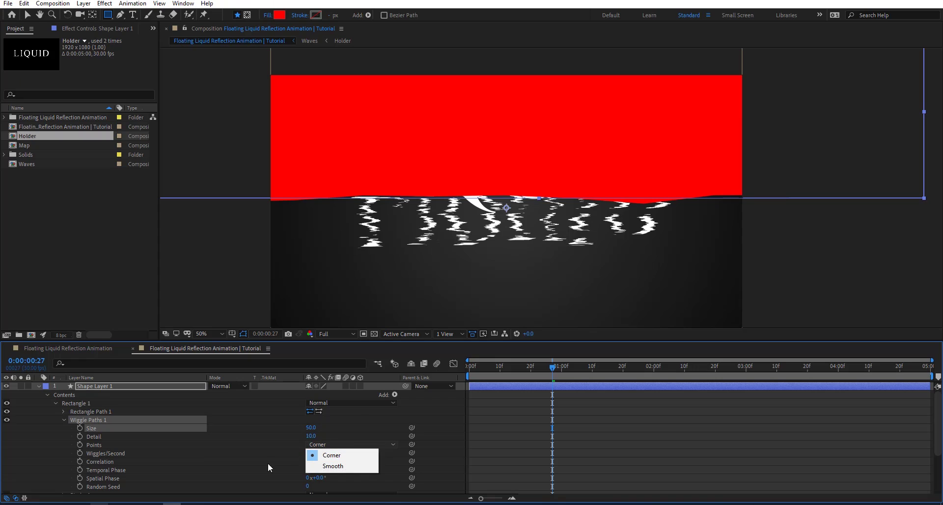
{"action": "left_click", "coordinate": [338, 467]}
{"action": "mouse_move", "coordinate": [555, 370]}
{"action": "left_mouse_down"}
{"action": "mouse_move", "coordinate": [862, 354]}
{"action": "mouse_move", "coordinate": [538, 368]}
{"action": "mouse_move", "coordinate": [571, 369]}
{"action": "left_mouse_up"}
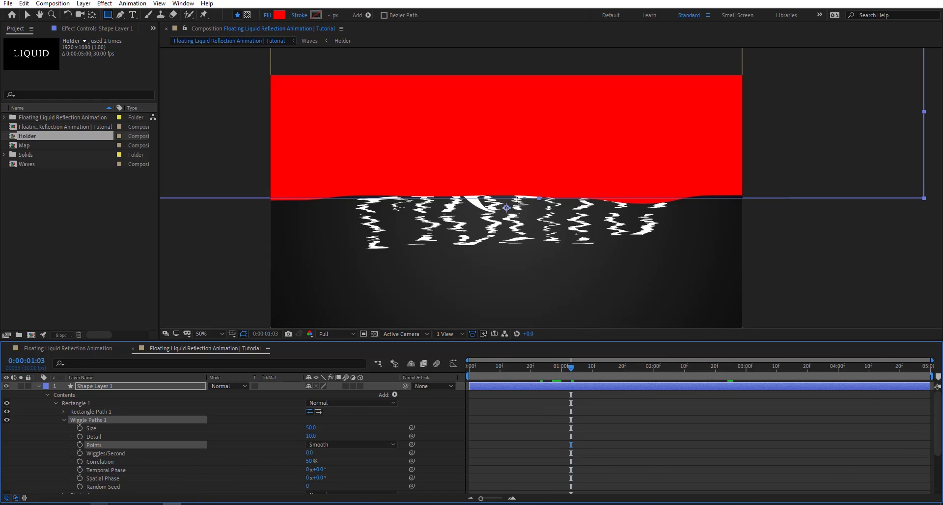
- Keyframe Temporal Phase and Spatial Phase at 0:00:00:00, and set them to 1 and 2 revolutions respectively at 0:00:02:15
{"action": "left_click_drag", "start_coordinate": [534, 365], "coordinate": [405, 368]}
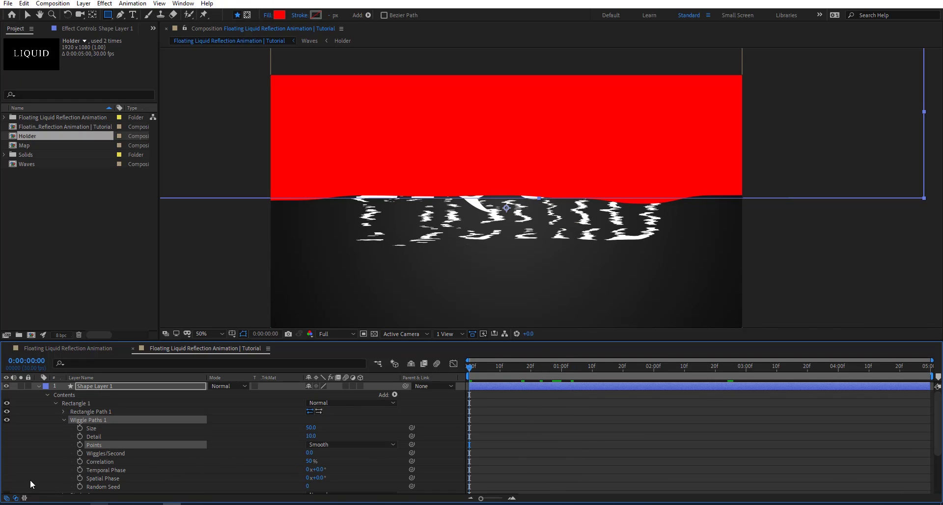
{"action": "left_click", "coordinate": [80, 469]}
{"action": "left_click", "coordinate": [80, 478]}
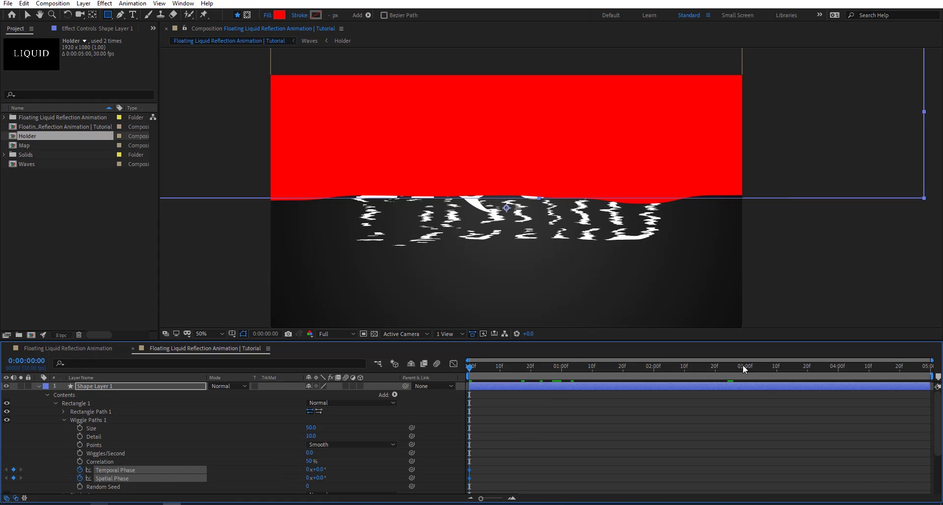
{"action": "left_click", "coordinate": [699, 369]}
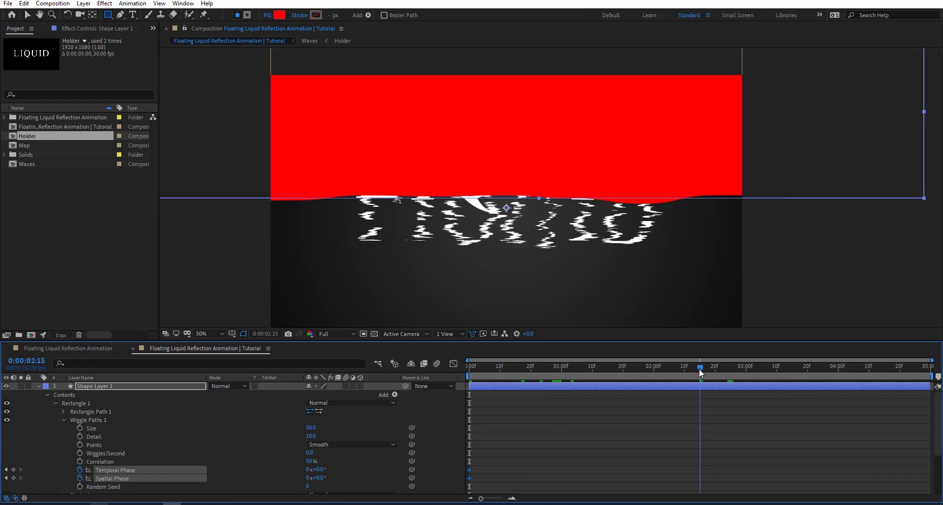
{"action": "left_click", "coordinate": [307, 477]}
{"action": "type", "text": "2"}
{"action": "key", "text": "Return"}
{"action": "left_click", "coordinate": [309, 469]}
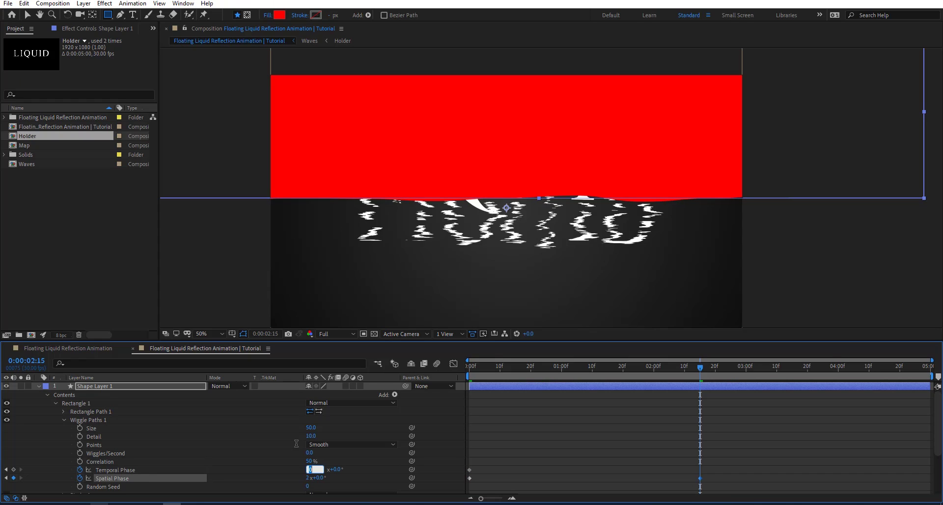
{"action": "key", "text": "Return"}
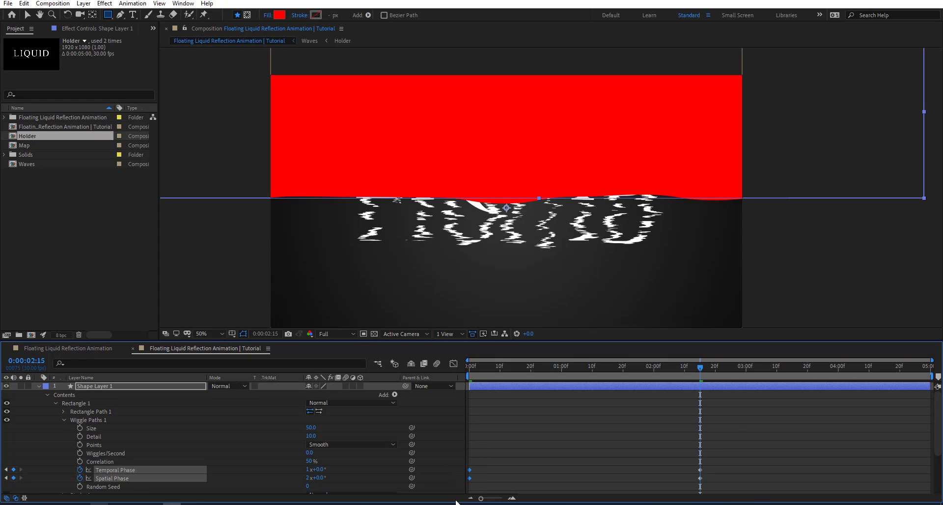
- Repeat the starting phase keyframes at the last frame, and preview the rectangle's wave loop with its layer soloed
{"action": "key", "text": "End"}
{"action": "key", "text": "ctrl+v"}
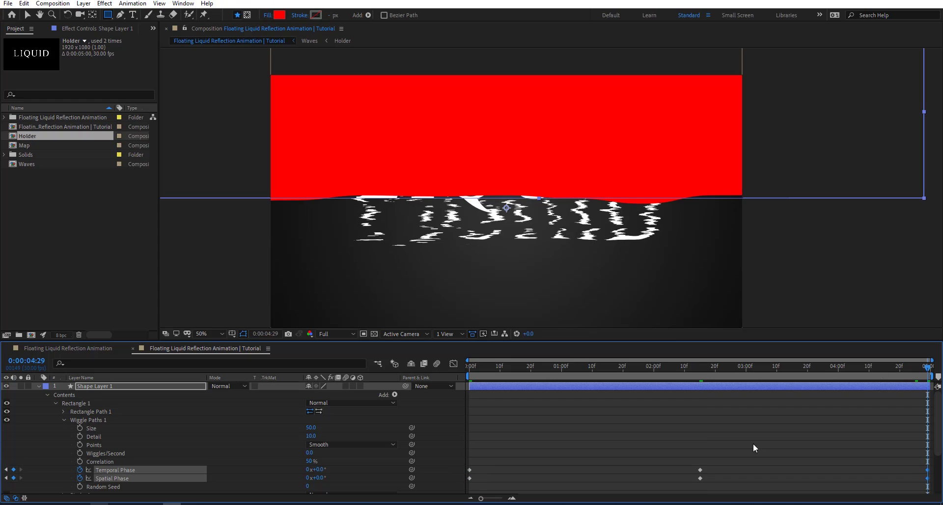
{"action": "left_click_drag", "start_coordinate": [497, 366], "coordinate": [21, 388]}
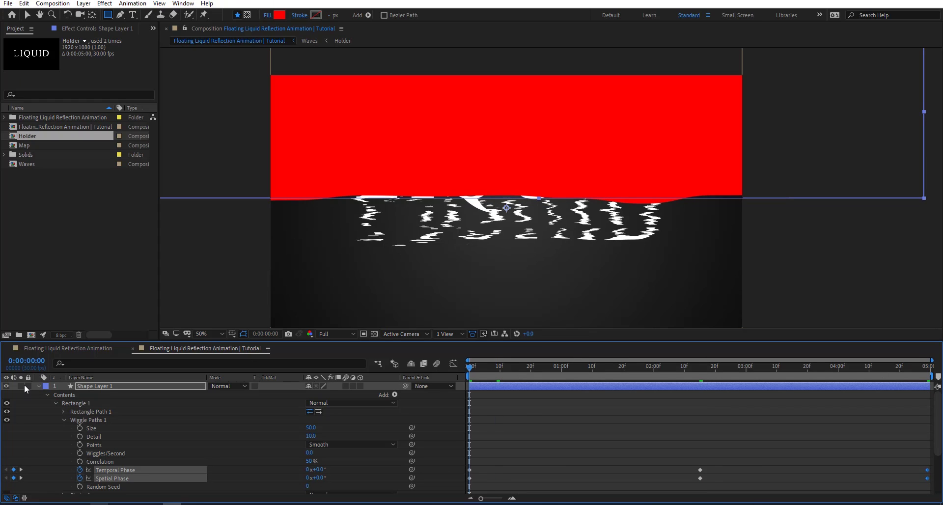
{"action": "left_click", "coordinate": [21, 386]}
{"action": "key", "text": "space"}
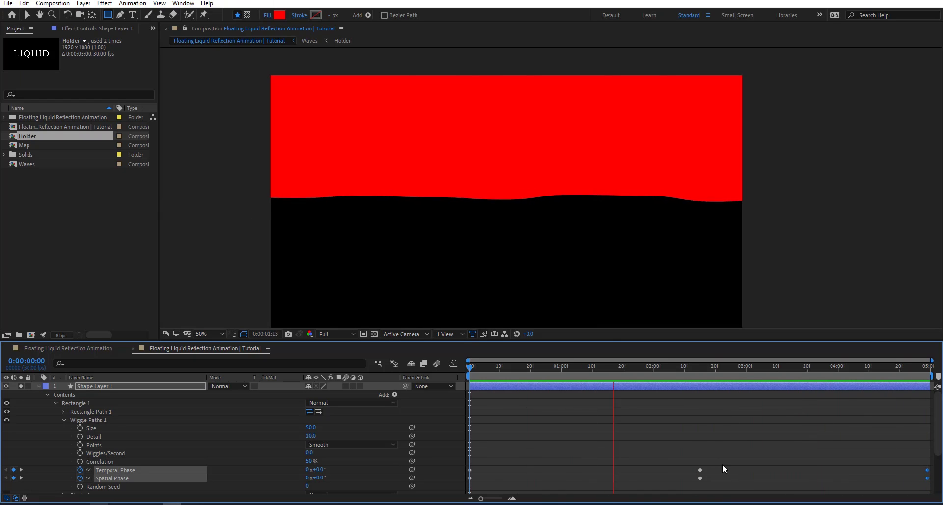
- Apply Easy Ease to the middle Temporal Phase and Spatial Phase keyframes and stop the preview at 0:00:00:20
{"action": "left_click_drag", "start_coordinate": [723, 464], "coordinate": [681, 488]}
{"action": "key", "text": "F9"}
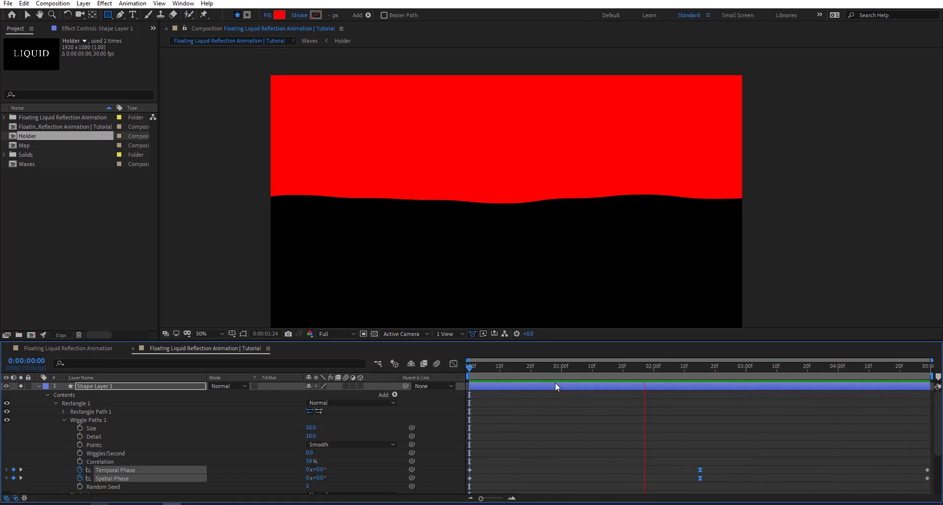
{"action": "left_click", "coordinate": [532, 372]}
- Rename the red rectangle layer as Mask and collapse its properties
{"action": "left_click", "coordinate": [84, 386]}
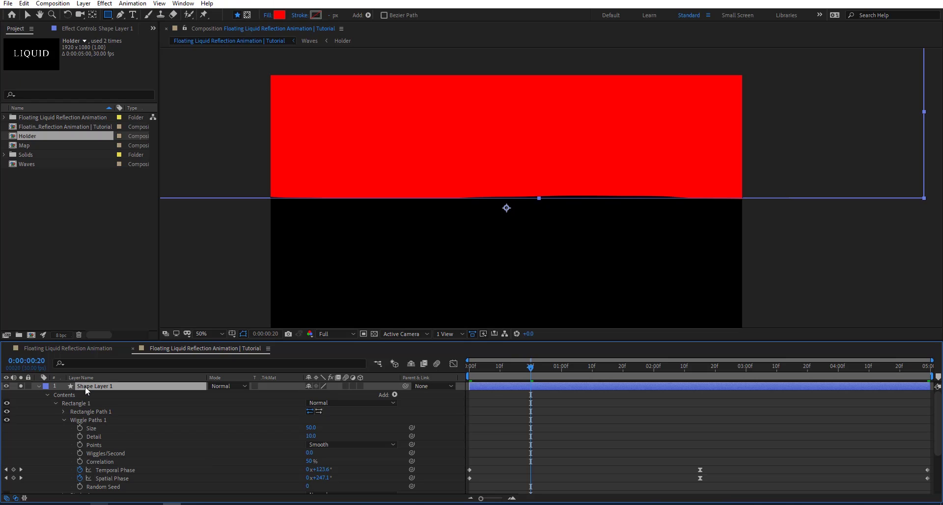
{"action": "key", "text": "Return"}
{"action": "type", "text": "Mask"}
{"action": "key", "text": "Return"}
{"action": "left_click", "coordinate": [39, 386]}
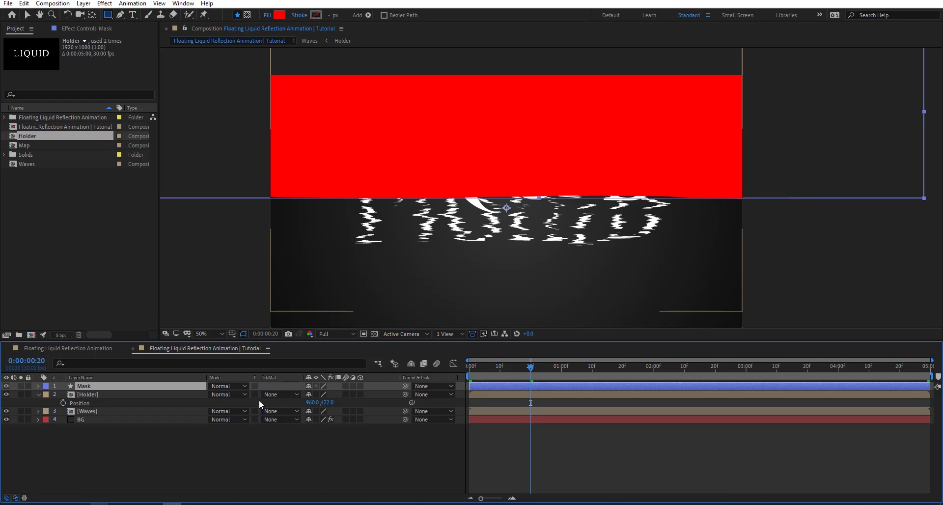
- Matte the Holder layer with Mask as Alpha and the Waves layer with a duplicated Mask as Alpha Inverted, and preview the animation
{"action": "left_click", "coordinate": [275, 395]}
{"action": "left_click", "coordinate": [294, 419]}
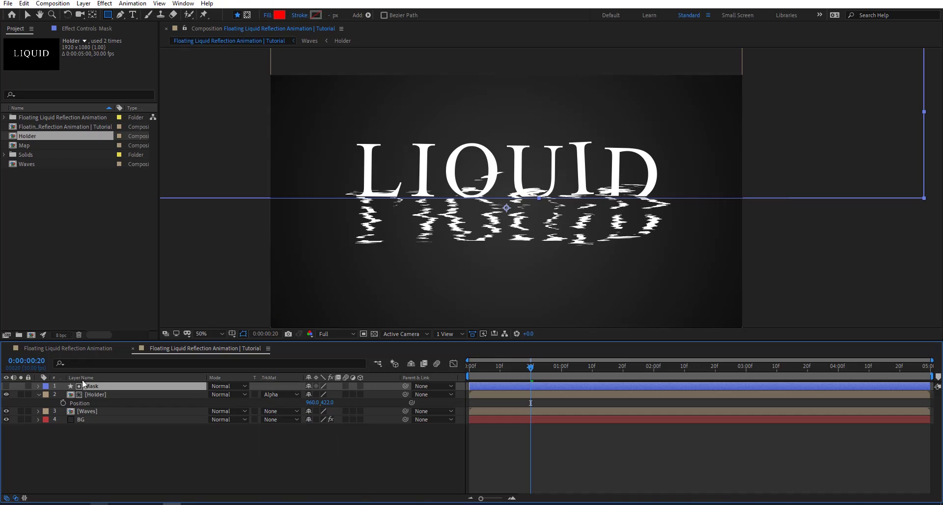
{"action": "key", "text": "ctrl+d"}
{"action": "left_click_drag", "start_coordinate": [110, 388], "coordinate": [102, 427]}
{"action": "left_click", "coordinate": [278, 419]}
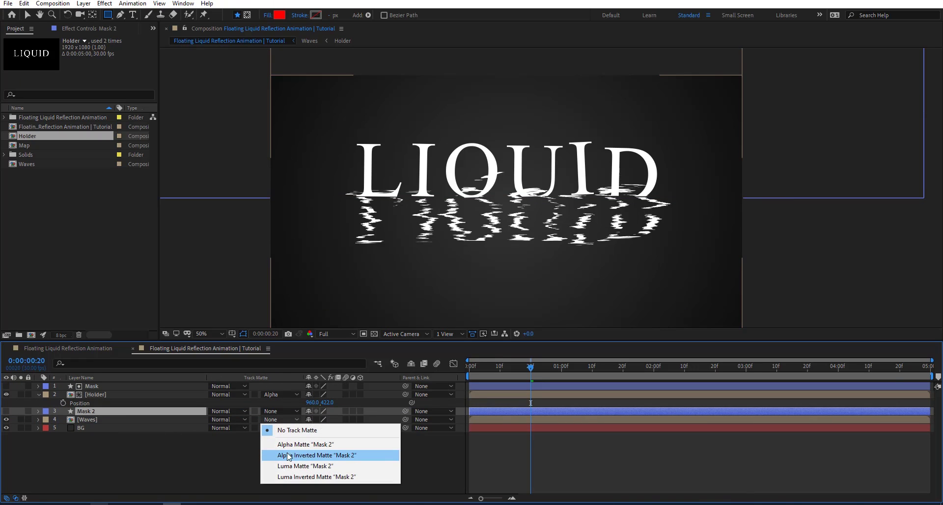
{"action": "left_click", "coordinate": [288, 455]}
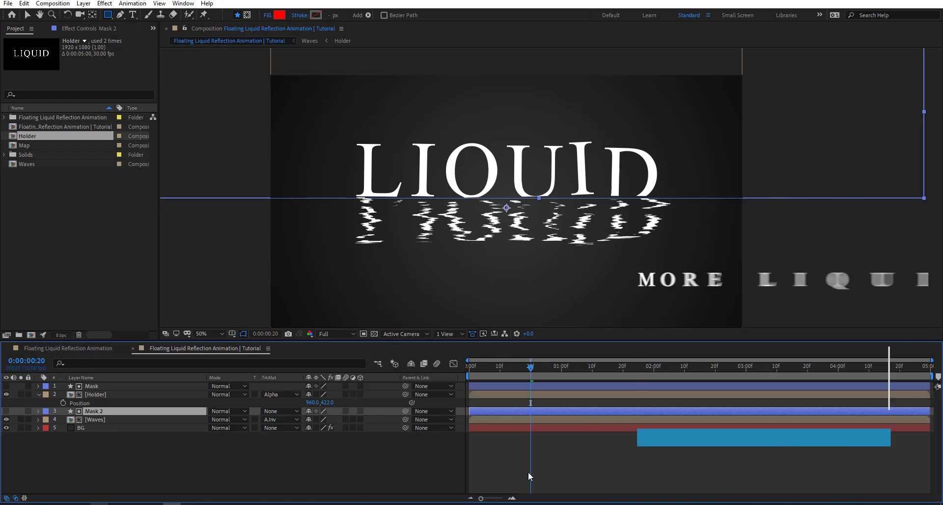
{"action": "key", "text": "space"}
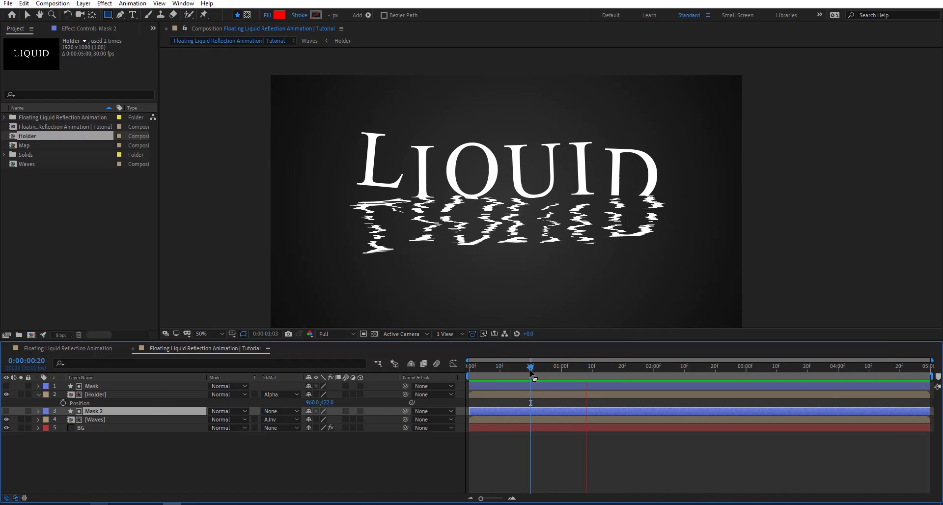
{"action": "key", "text": "space"}
- Pre-compose both mask layers, Holder and Waves into a new composition named Waves_Title
{"action": "left_click", "coordinate": [160, 386]}
{"action": "left_click", "coordinate": [123, 421], "text": "shift"}
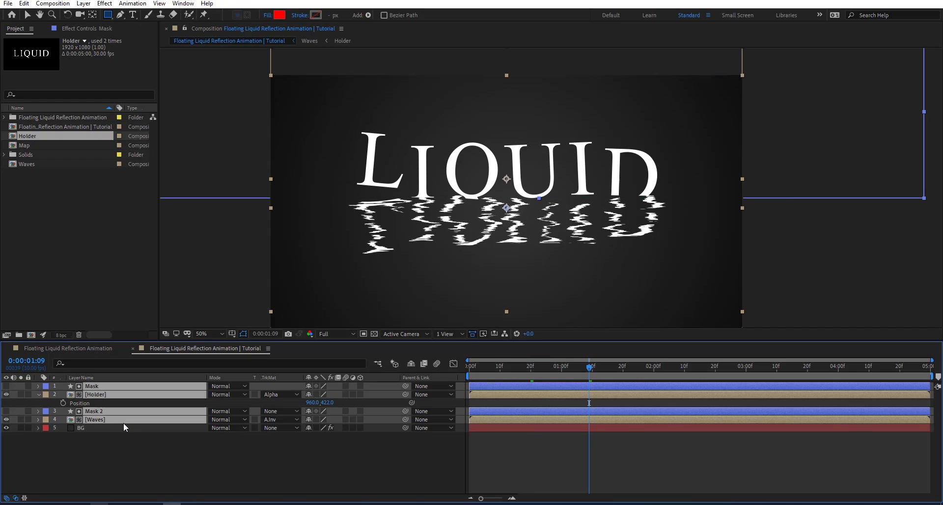
{"action": "key", "text": "ctrl+shift+c"}
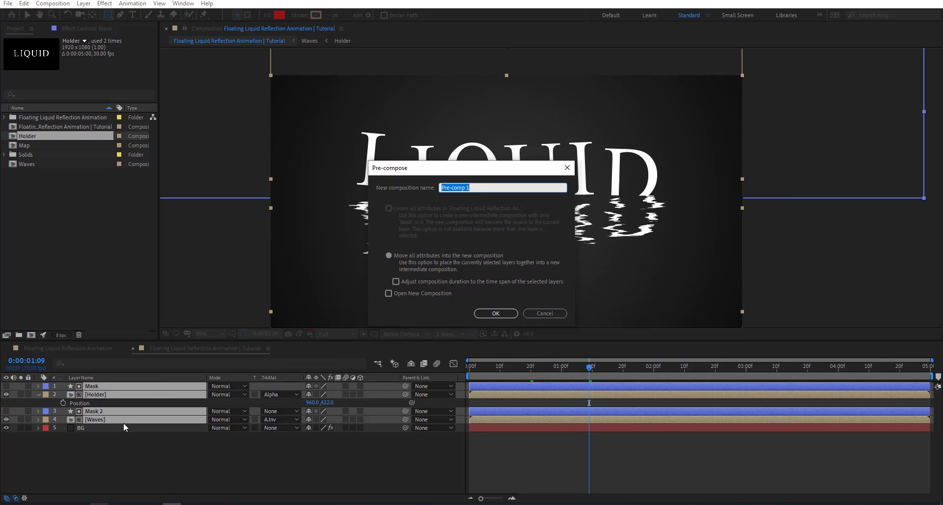
{"action": "type", "text": "Waves_Title"}
{"action": "key", "text": "Return"}
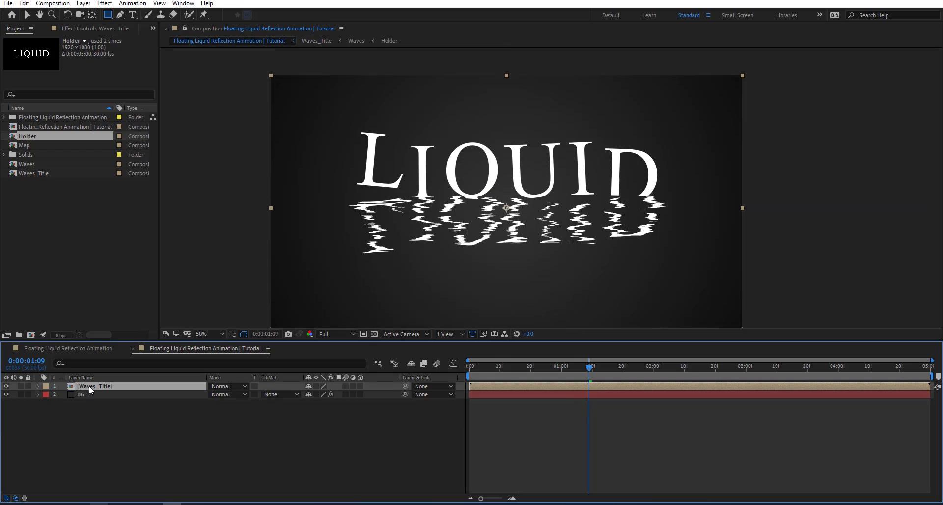
- Apply a Fill effect to the Waves_Title layer and change its color to a bright cyan blue
{"action": "key", "text": "ctrl+space"}
{"action": "type", "text": "fill"}
{"action": "key", "text": "Return"}
{"action": "key", "text": "v"}
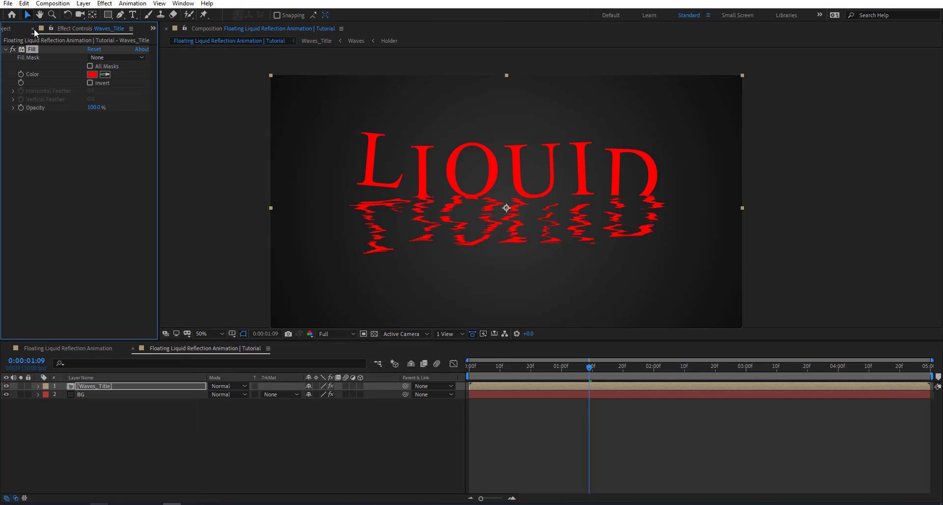
{"action": "left_click", "coordinate": [91, 74]}
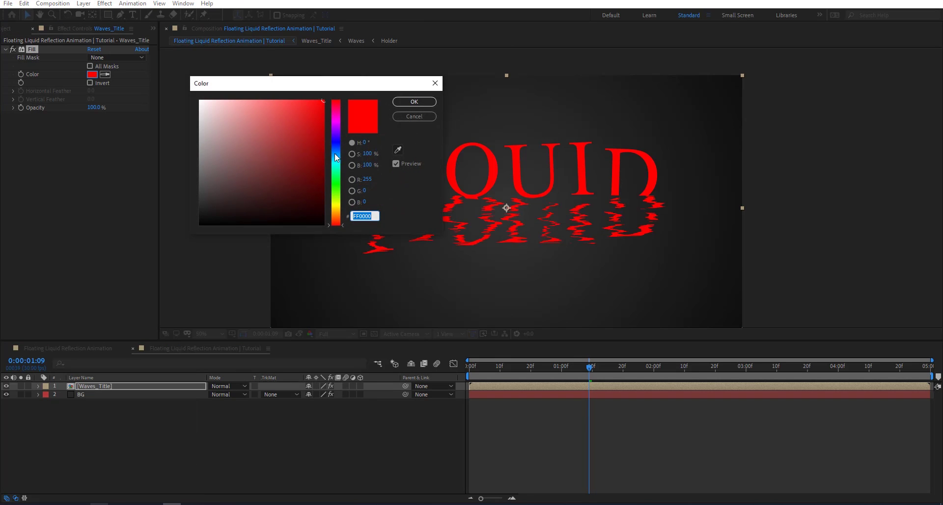
{"action": "left_click_drag", "start_coordinate": [334, 153], "coordinate": [334, 158]}
{"action": "left_click", "coordinate": [413, 102]}
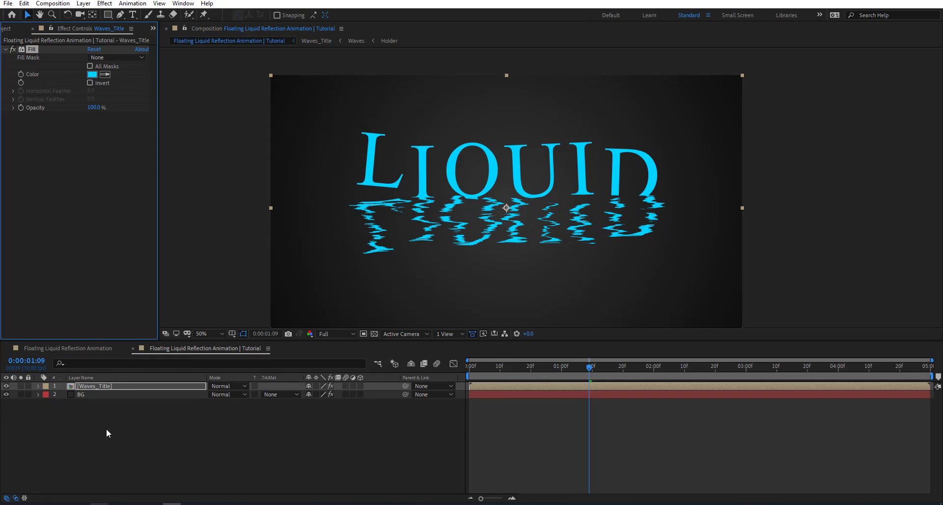
- Duplicate the Waves_Title layer and rename the upper copy Waves_Title_Highlights
{"action": "left_click", "coordinate": [113, 384]}
{"action": "key", "text": "ctrl+d"}
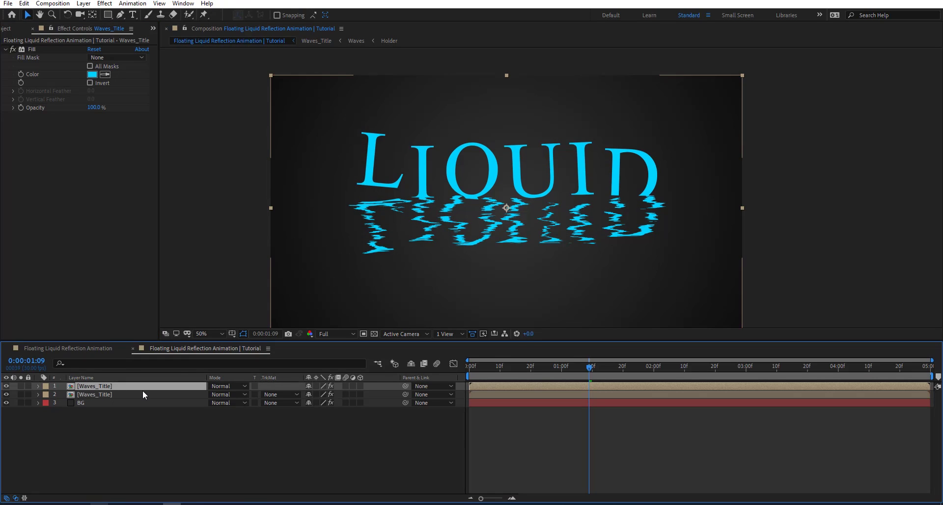
{"action": "key", "text": "Return"}
{"action": "left_click", "coordinate": [128, 384]}
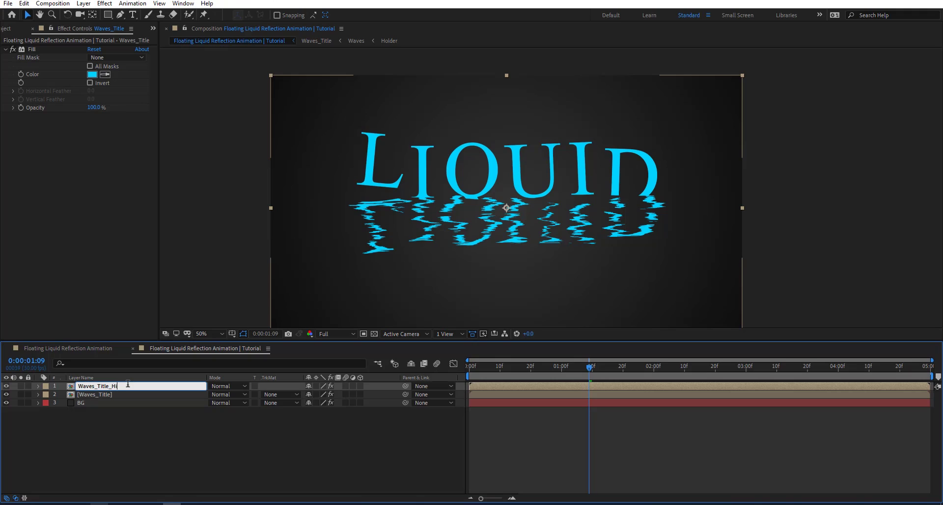
{"action": "type", "text": "_Highlights"}
{"action": "key", "text": "Return"}
- Remove the Fill effect from the Waves_Title_Highlights layer
{"action": "key", "text": "ctrl+space"}
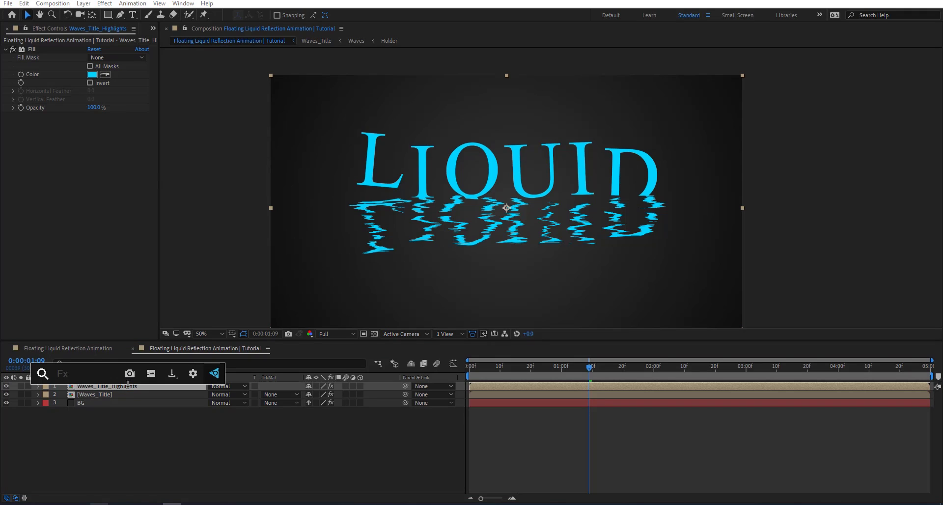
{"action": "key", "text": "Escape"}
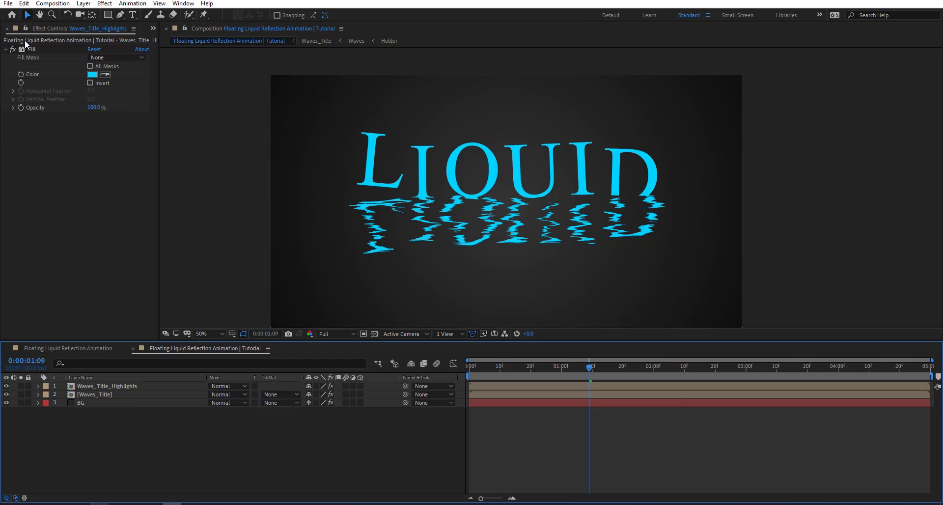
{"action": "left_click", "coordinate": [31, 48]}
{"action": "key", "text": "Delete"}
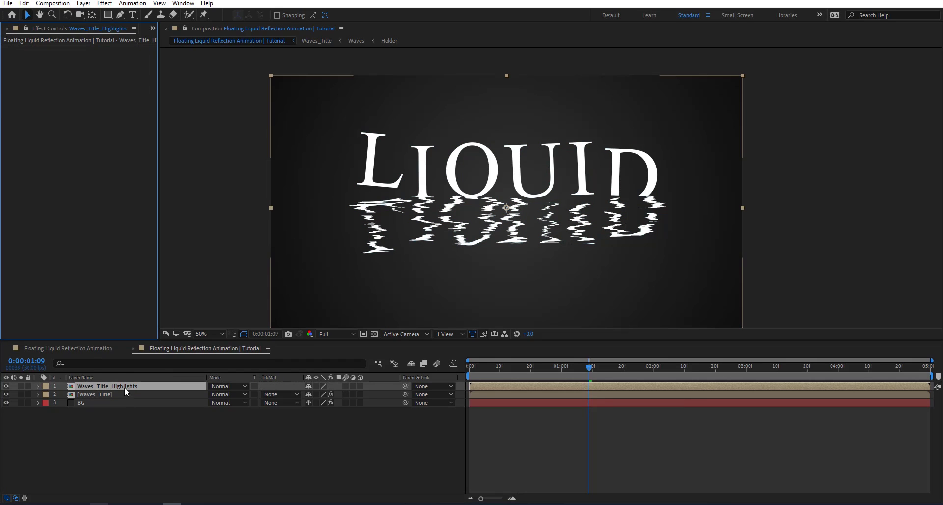
- Apply the Matte Choker effect to the Waves_Title_Highlights layer
{"action": "key", "text": "ctrl+space"}
{"action": "type", "text": "matte ch"}
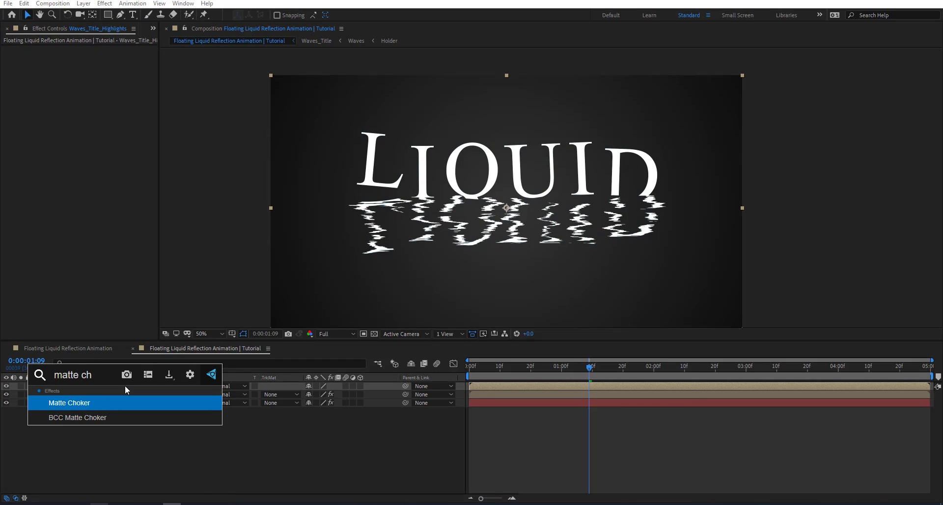
{"action": "key", "text": "Return"}
{"action": "left_click", "coordinate": [124, 385]}
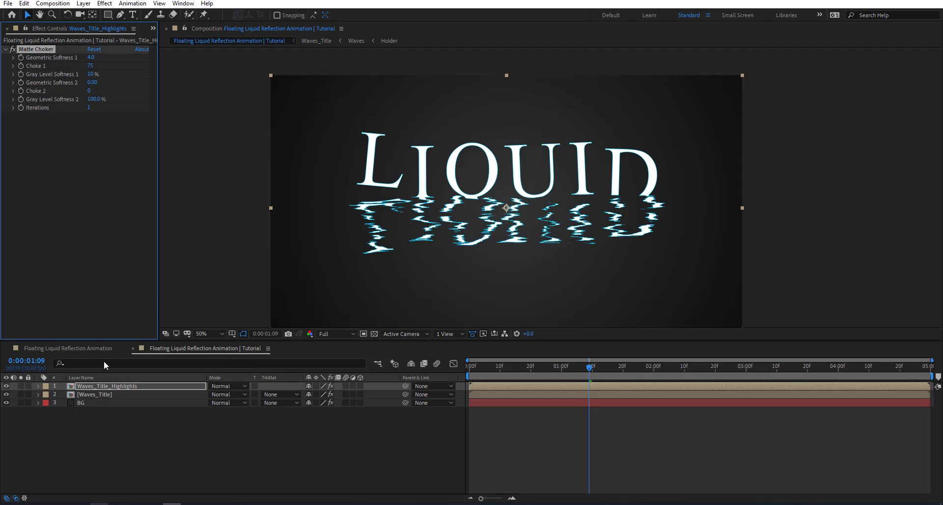
- Solo the Waves_Title_Highlights layer and set the Matte Choker's Geometric Softness 1 to 40
{"action": "left_click", "coordinate": [21, 386]}
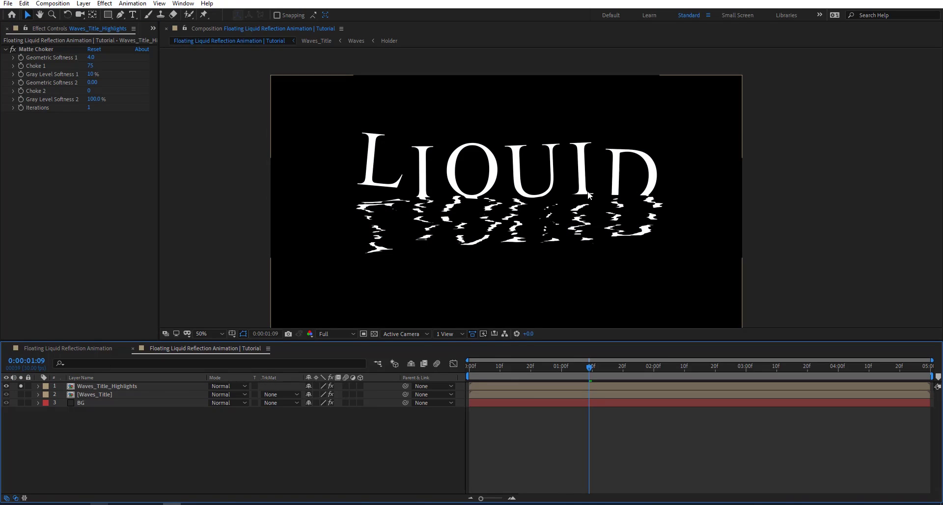
{"action": "left_click", "coordinate": [91, 58]}
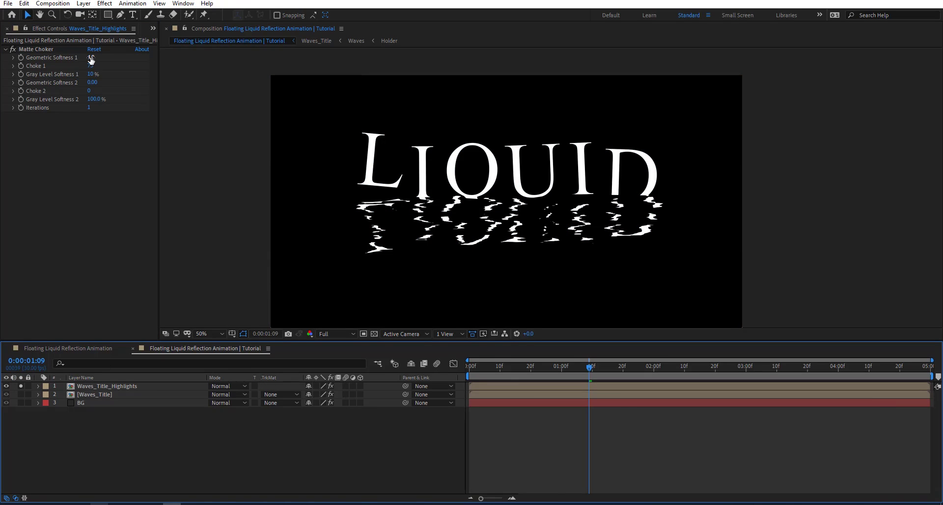
{"action": "type", "text": "40"}
{"action": "key", "text": "Return"}
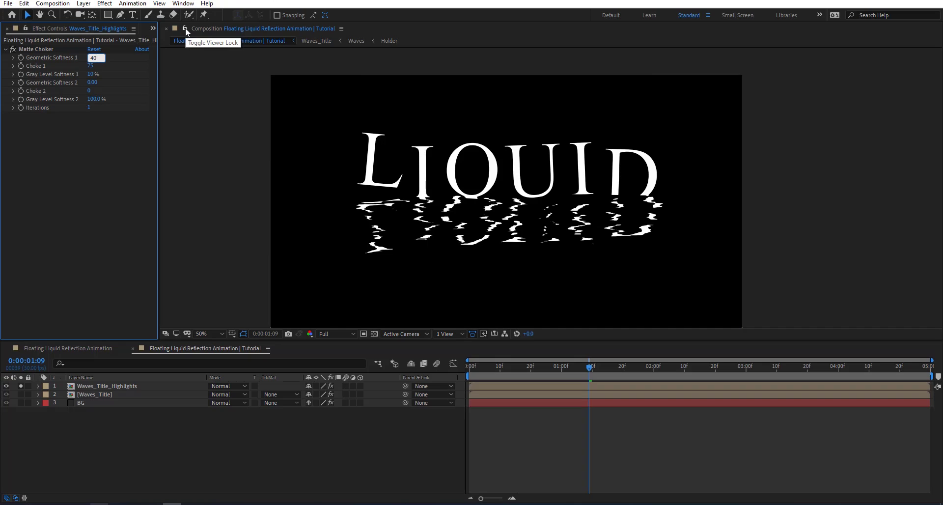
- Set the Matte Choker's Choke 1 to 80 on the Waves_Title_Highlights layer
{"action": "left_click", "coordinate": [90, 66]}
{"action": "type", "text": "80"}
{"action": "key", "text": "Return"}
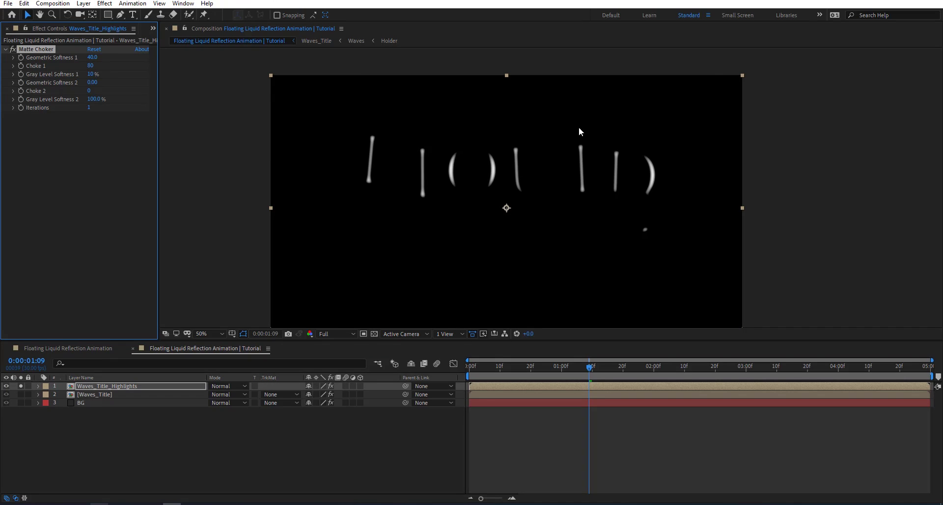
{"action": "key", "text": "period"}
{"action": "key", "text": "h"}
{"action": "left_click_drag", "start_coordinate": [425, 173], "coordinate": [443, 170]}
{"action": "key", "text": "v"}
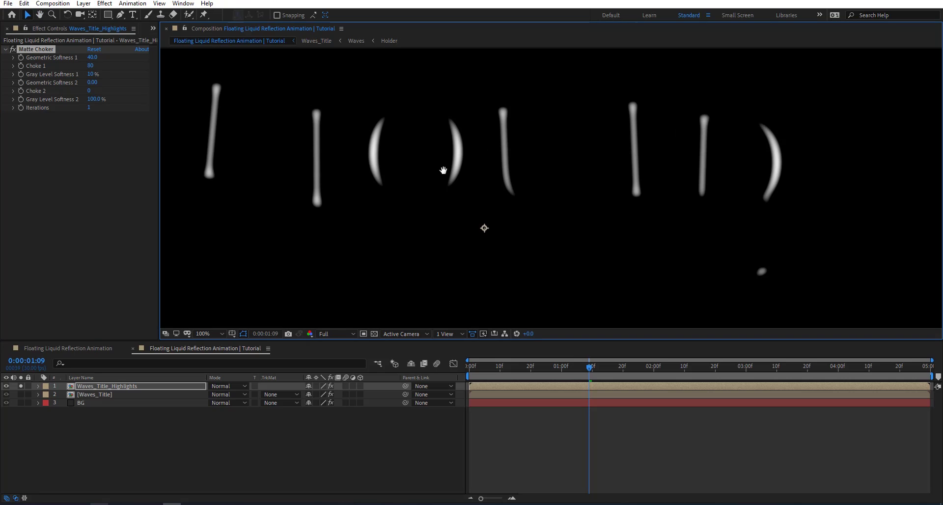
- Apply the Bevel Alpha effect to the Waves_Title_Highlights layer and switch its Matte Choker effect off
{"action": "key", "text": "ctrl+space"}
{"action": "type", "text": "be"}
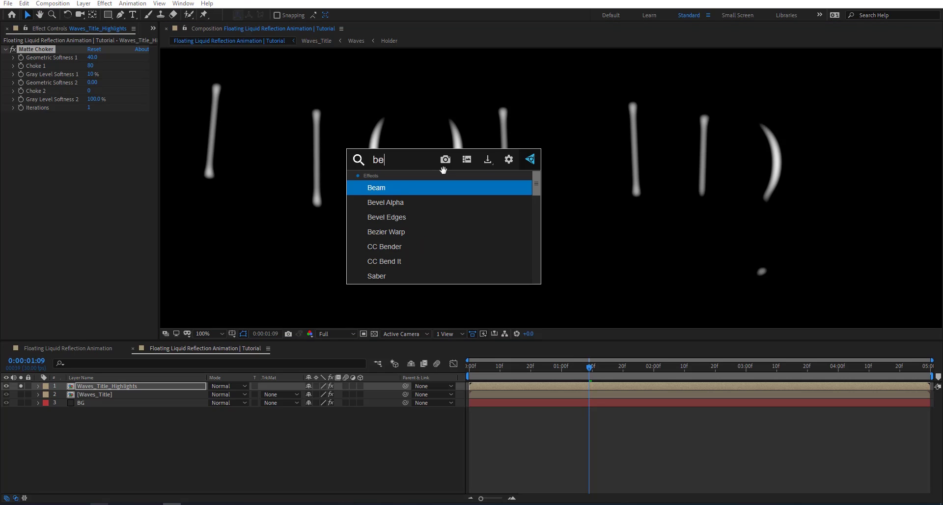
{"action": "key", "text": "Down"}
{"action": "key", "text": "Return"}
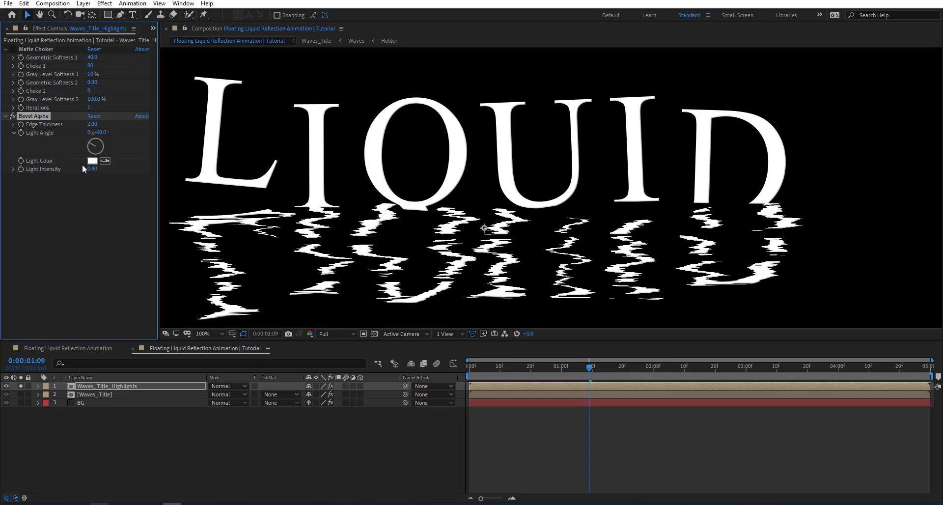
- Set Bevel Alpha's Light Intensity to 1.00, Edge Thickness to 12 and Light Angle to +90°
{"action": "left_click_drag", "start_coordinate": [89, 169], "coordinate": [194, 168]}
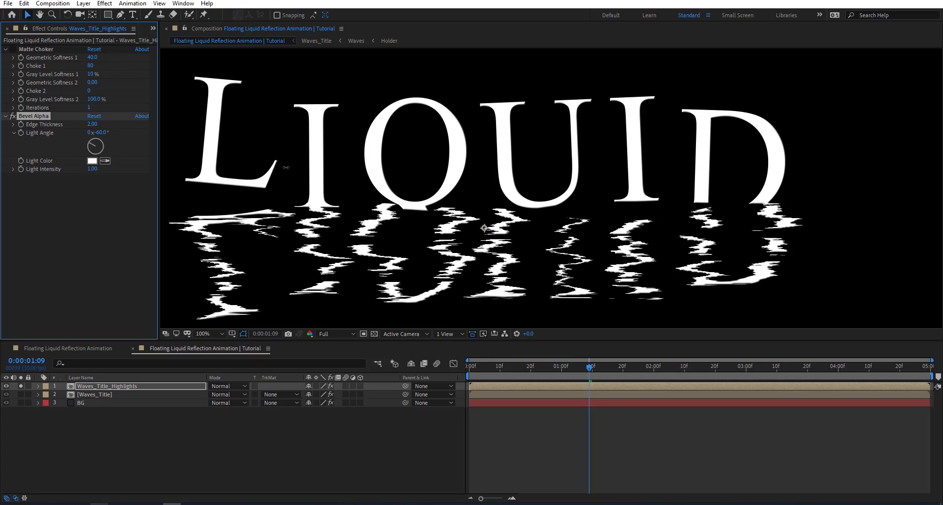
{"action": "left_click", "coordinate": [93, 124]}
{"action": "type", "text": "12"}
{"action": "key", "text": "Return"}
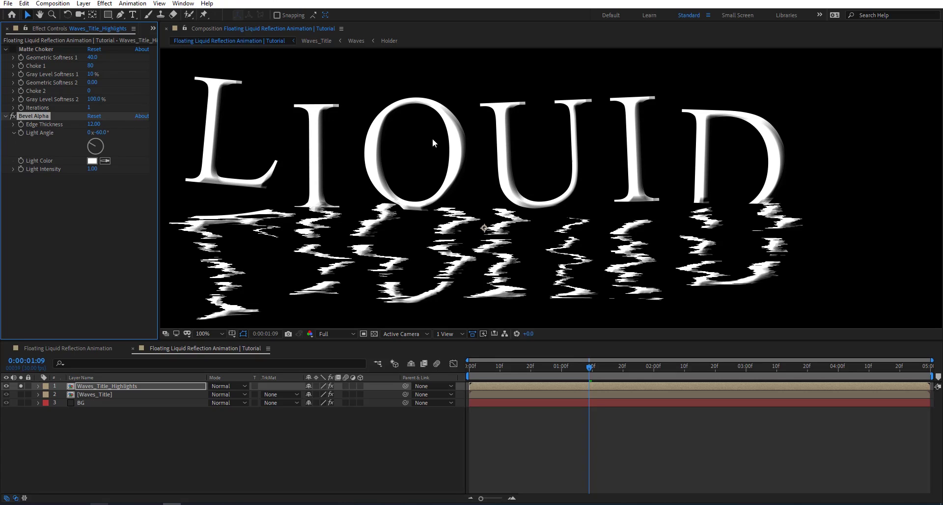
{"action": "left_click_drag", "start_coordinate": [101, 136], "coordinate": [137, 135]}
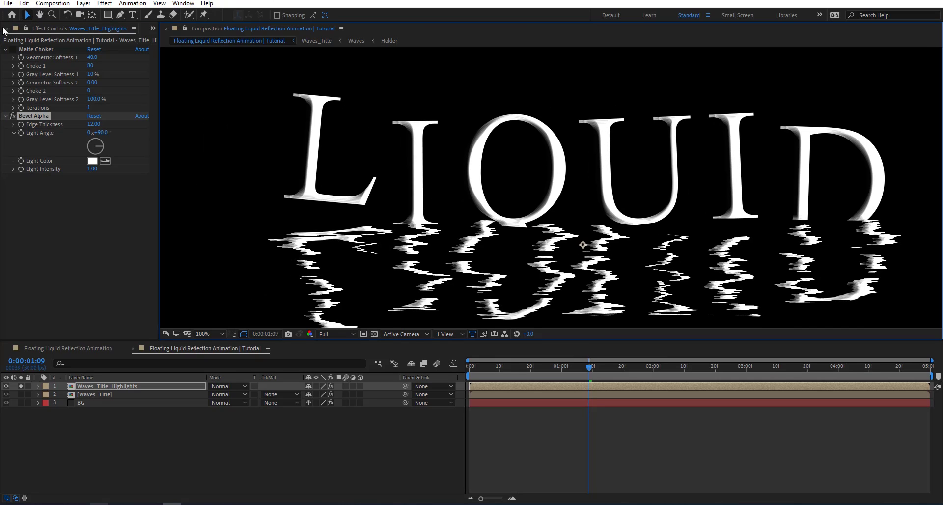
- Re-enable the Matte Choker and compare the highlights with Bevel Alpha off and on
{"action": "left_click", "coordinate": [13, 48]}
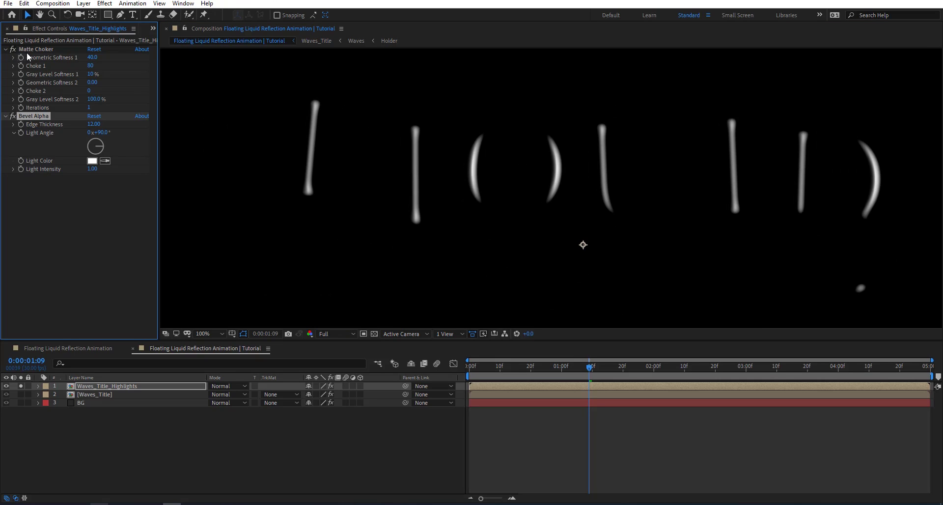
{"action": "left_click", "coordinate": [13, 116]}
{"action": "left_click", "coordinate": [13, 117]}
- Apply the Luma Key effect to the highlights layer with Key Type set to Key Out Brighter and Threshold set to 144
{"action": "key", "text": "ctrl+space"}
{"action": "type", "text": "lum"}
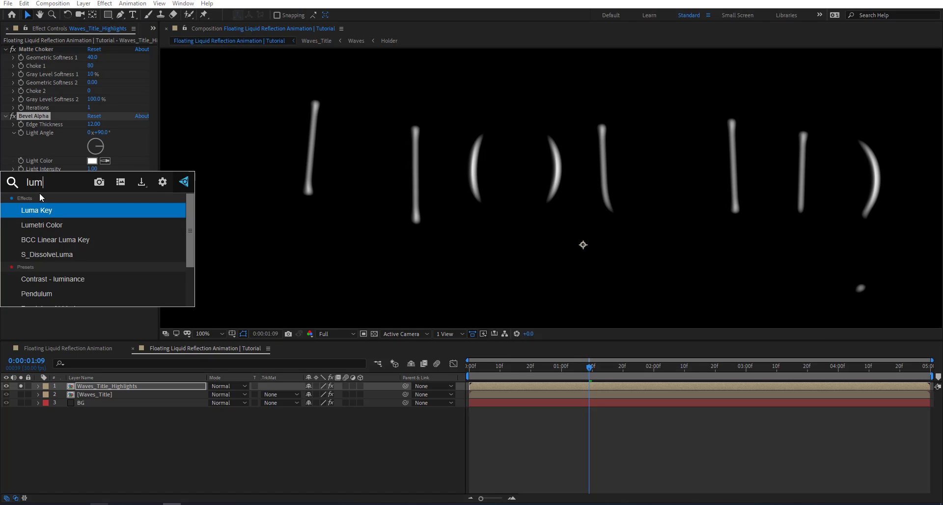
{"action": "key", "text": "Return"}
{"action": "left_click", "coordinate": [142, 186]}
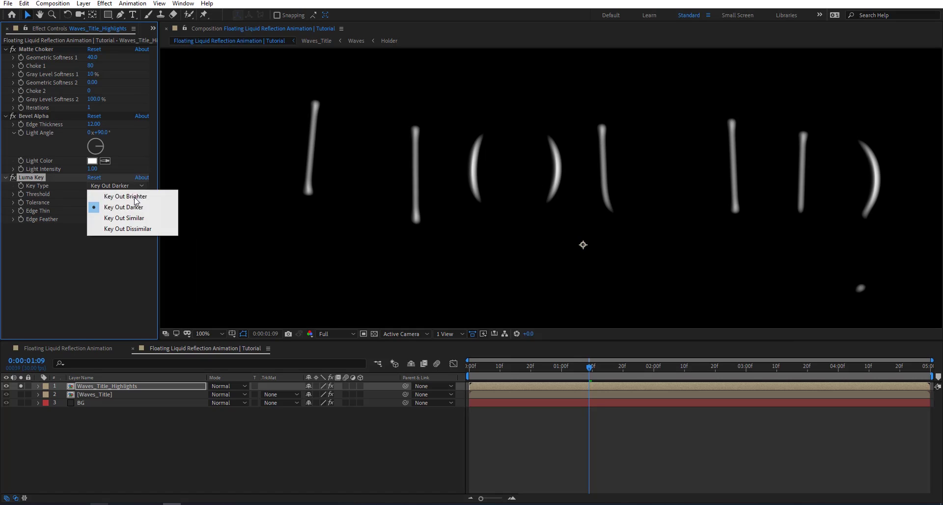
{"action": "left_click", "coordinate": [146, 200]}
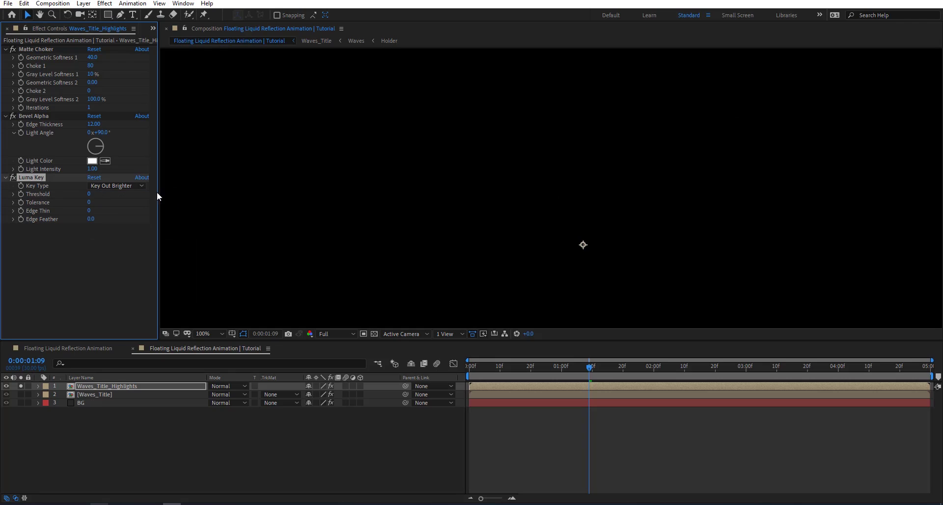
{"action": "key", "text": "h"}
{"action": "key", "text": "v"}
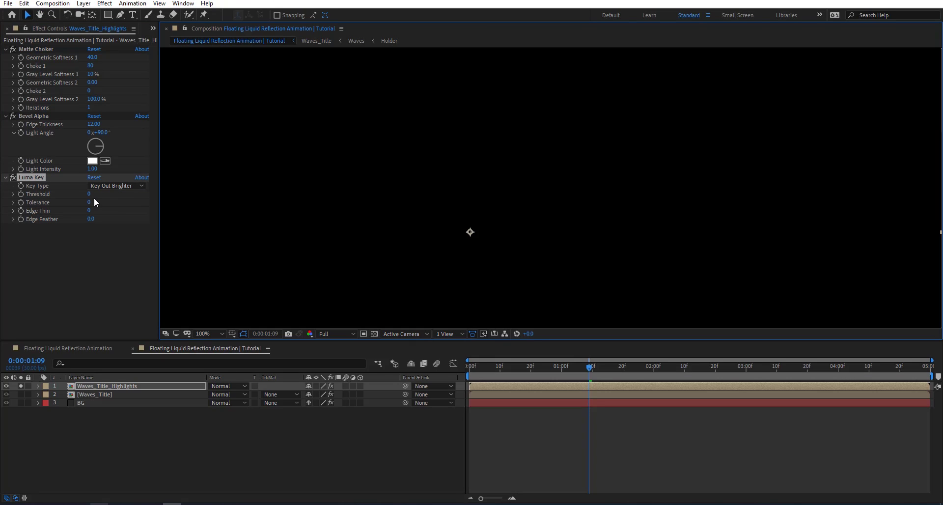
{"action": "left_click_drag", "start_coordinate": [89, 194], "coordinate": [157, 192]}
{"action": "left_click_drag", "start_coordinate": [637, 156], "coordinate": [449, 160]}
{"action": "key", "text": "v"}
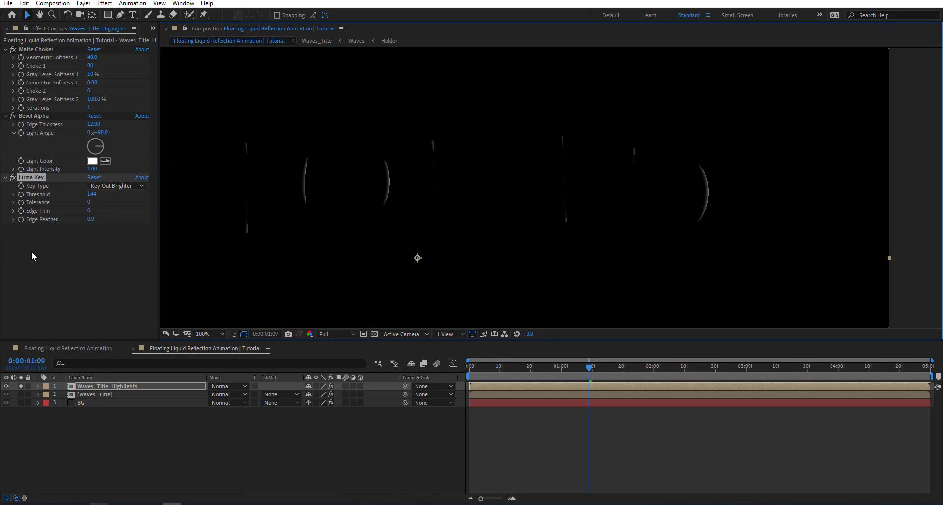
- Apply the Fill effect to the highlights layer with its color set to white (FFFFFF)
{"action": "key", "text": "ctrl+space"}
{"action": "type", "text": "fill"}
{"action": "key", "text": "Return"}
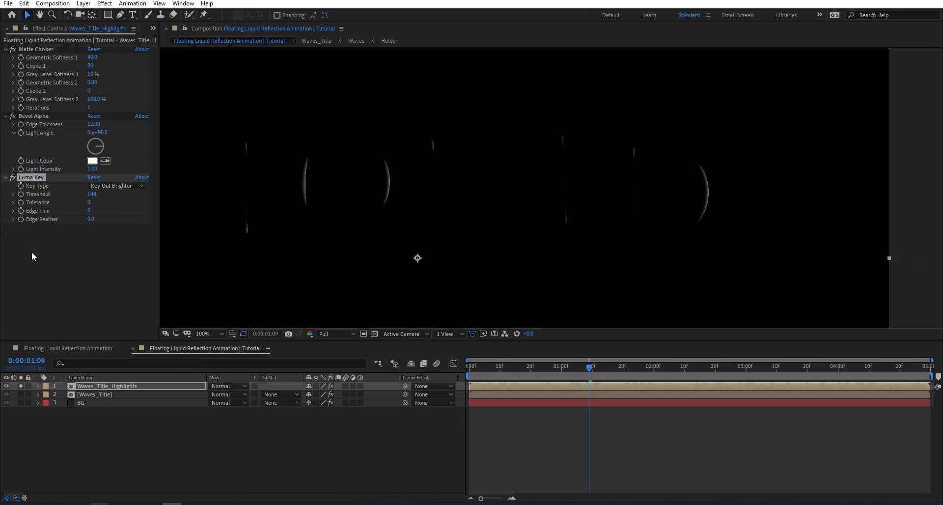
{"action": "left_click", "coordinate": [92, 253]}
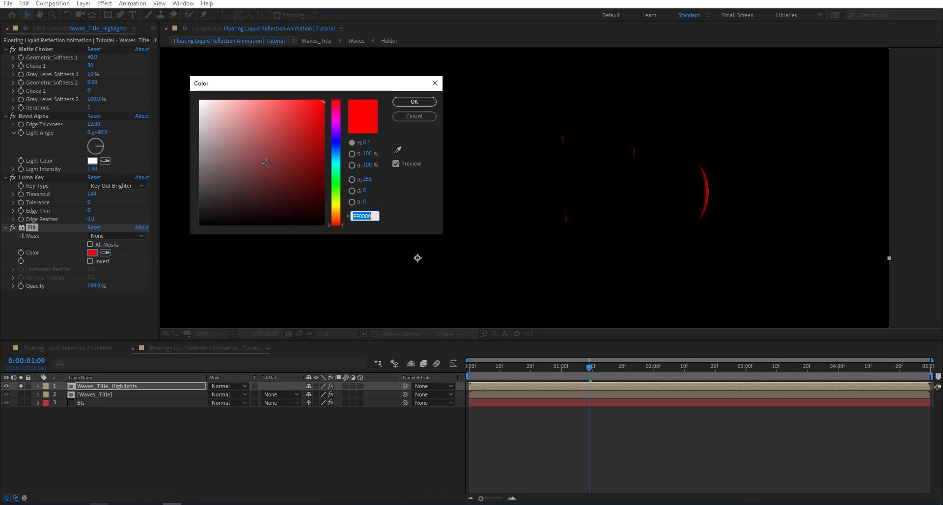
{"action": "type", "text": "FFFFFF"}
{"action": "left_click", "coordinate": [413, 101]}
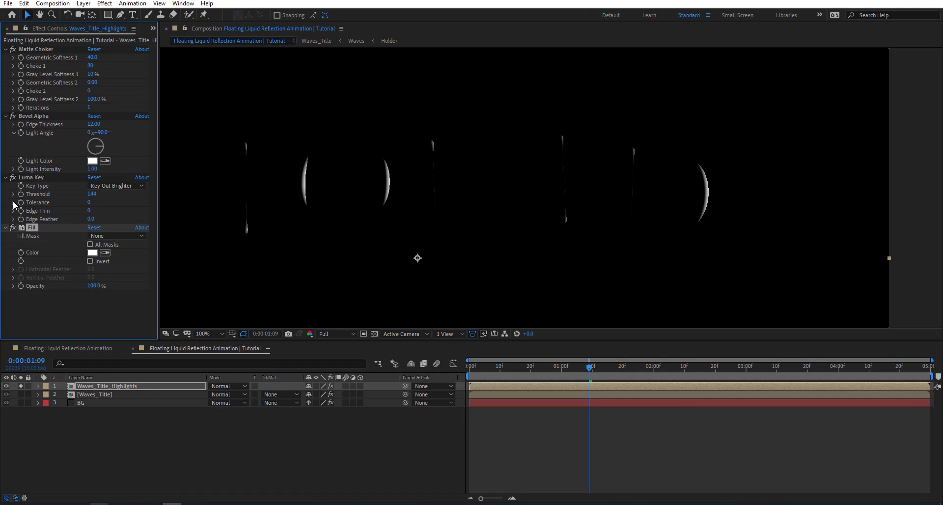
- Compare the highlights with the Fill effect off and on, and unsolo the Waves_Title_Highlights layer
{"action": "left_click", "coordinate": [14, 228]}
{"action": "left_click", "coordinate": [13, 228]}
{"action": "left_click_drag", "start_coordinate": [386, 160], "coordinate": [540, 157]}
{"action": "scroll", "coordinate": [544, 150], "scroll_direction": "up", "scroll_amount": 1}
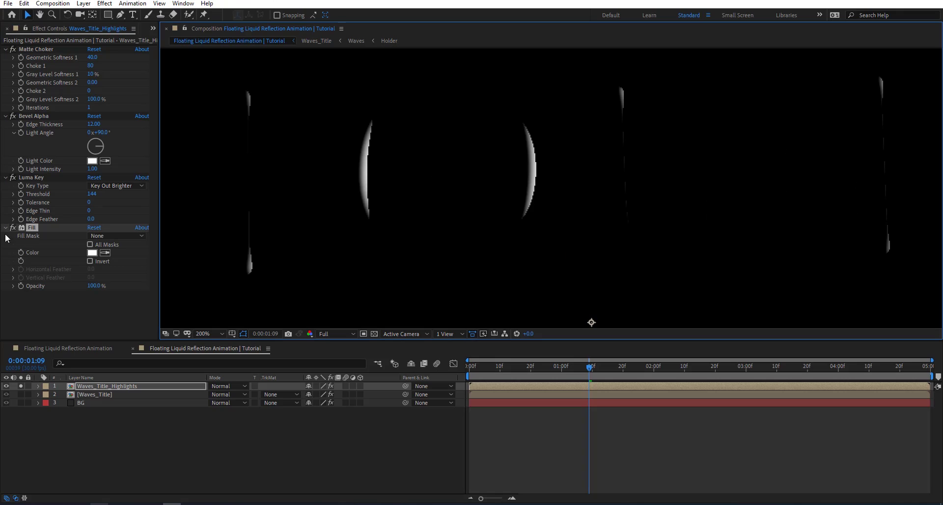
{"action": "left_click", "coordinate": [12, 228]}
{"action": "left_click", "coordinate": [13, 228]}
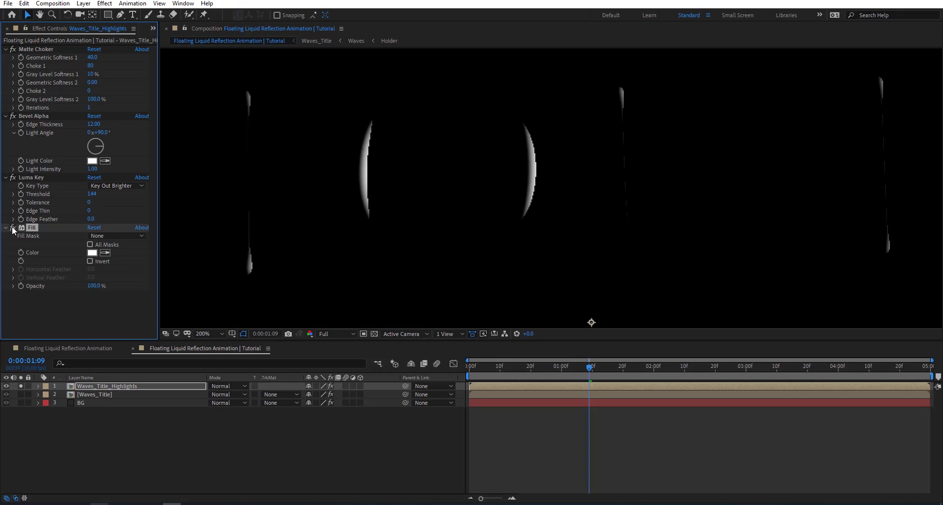
{"action": "left_click_drag", "start_coordinate": [504, 142], "coordinate": [403, 163]}
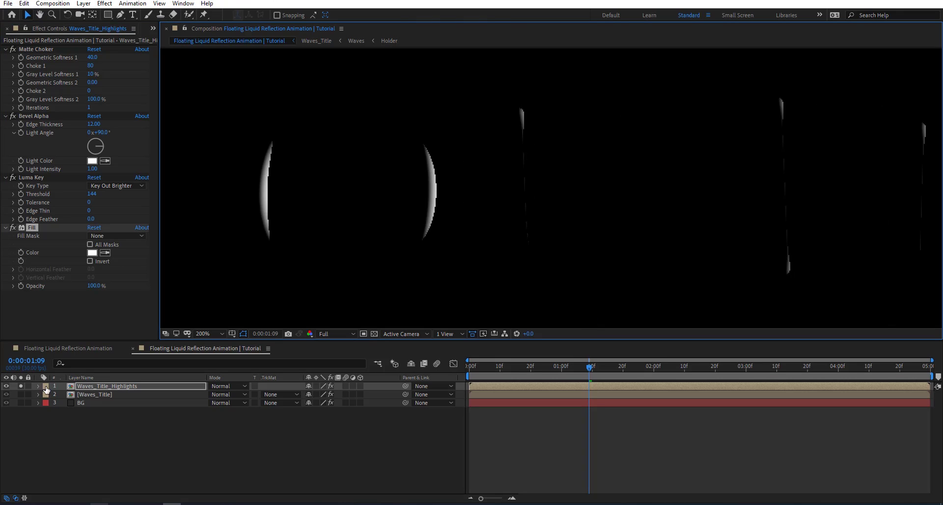
{"action": "left_click", "coordinate": [21, 386]}
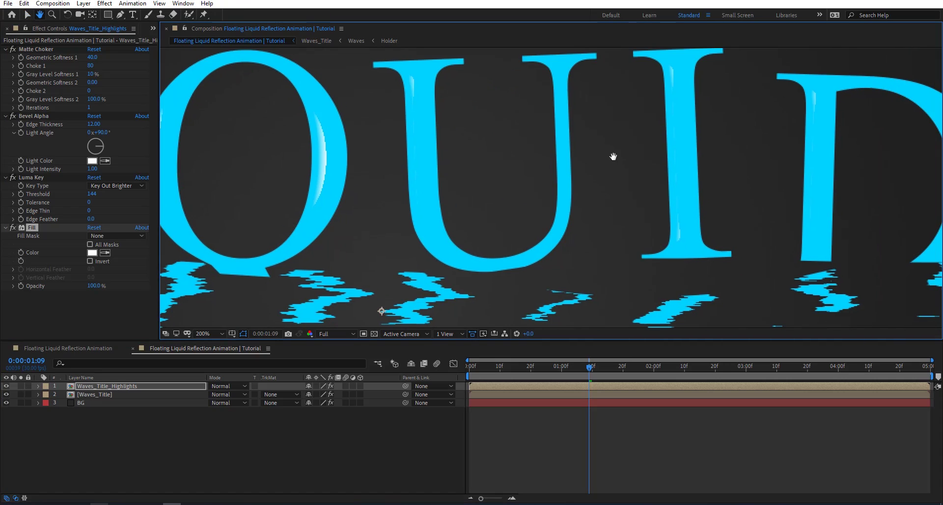
{"action": "scroll", "coordinate": [528, 148], "scroll_direction": "down", "scroll_amount": 2}
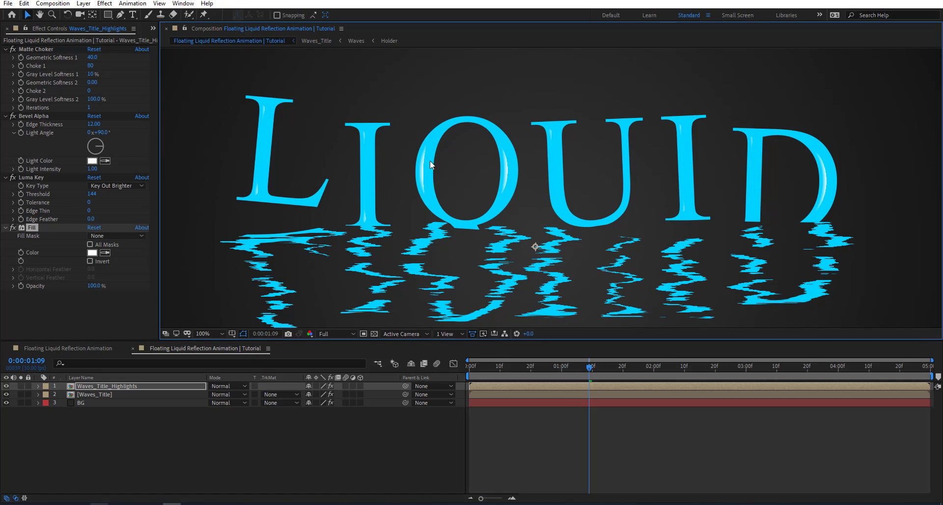
- Fine-tune the highlights with Geometric Softness 1 at 31.2, Choke 1 at 91, Edge Thickness at 18.12 and Luma Key Threshold at 221
{"action": "left_click_drag", "start_coordinate": [95, 198], "coordinate": [203, 195]}
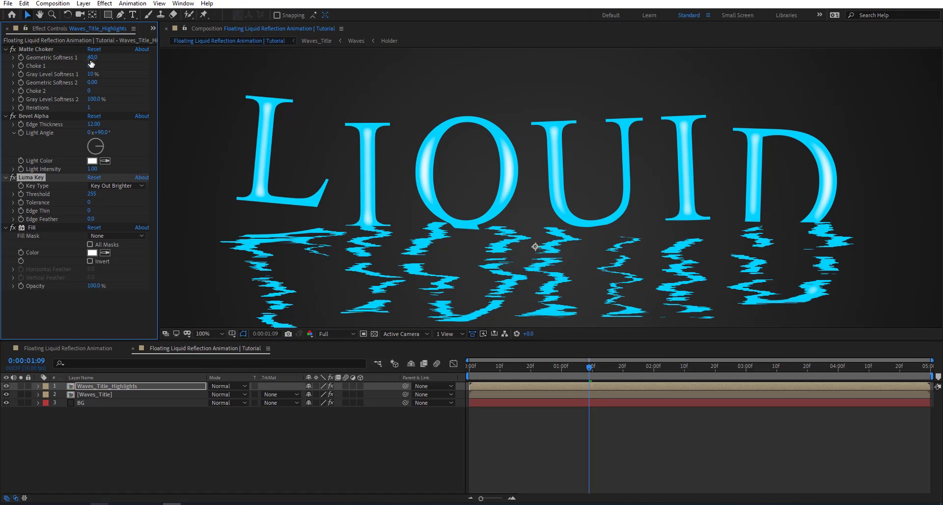
{"action": "left_click_drag", "start_coordinate": [94, 124], "coordinate": [42, 124]}
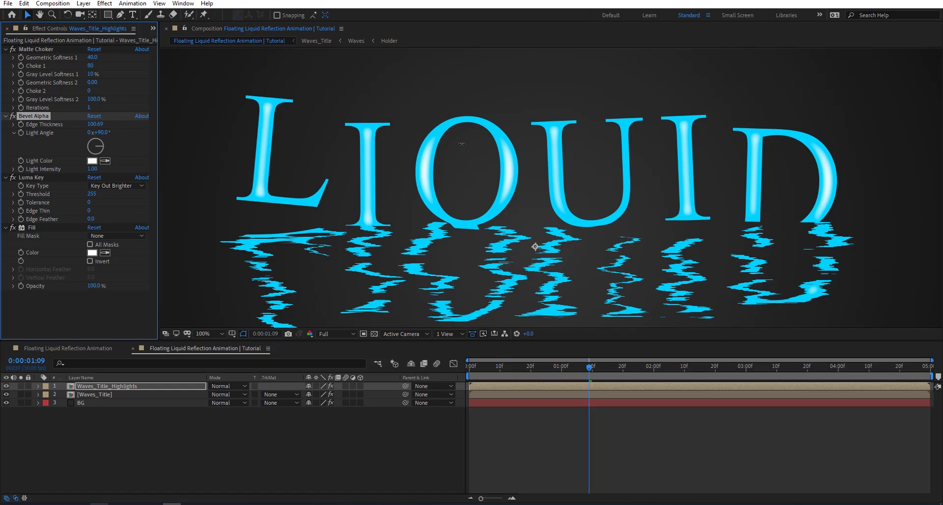
{"action": "left_click_drag", "start_coordinate": [2, 123], "coordinate": [74, 124]}
{"action": "left_click_drag", "start_coordinate": [92, 57], "coordinate": [108, 62]}
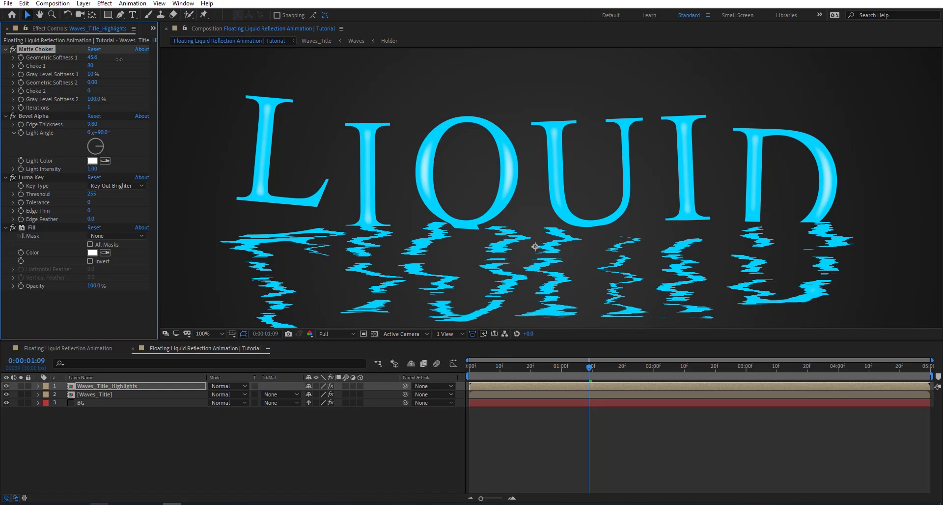
{"action": "left_click_drag", "start_coordinate": [89, 197], "coordinate": [82, 198]}
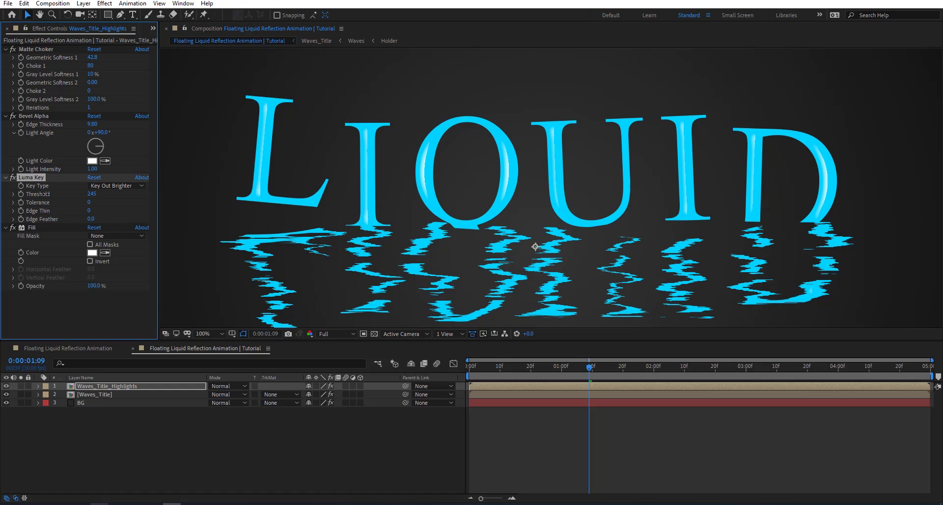
{"action": "left_click_drag", "start_coordinate": [92, 57], "coordinate": [21, 124]}
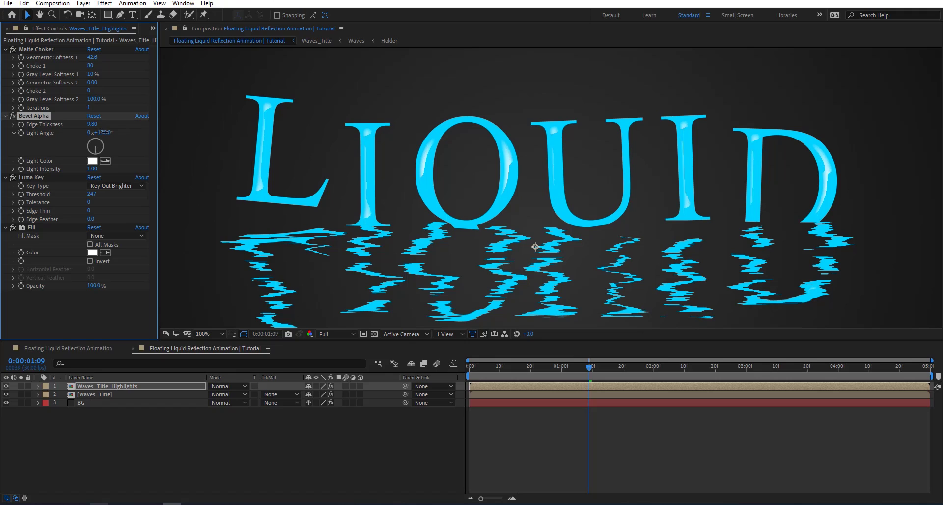
{"action": "key", "text": "ctrl+z"}
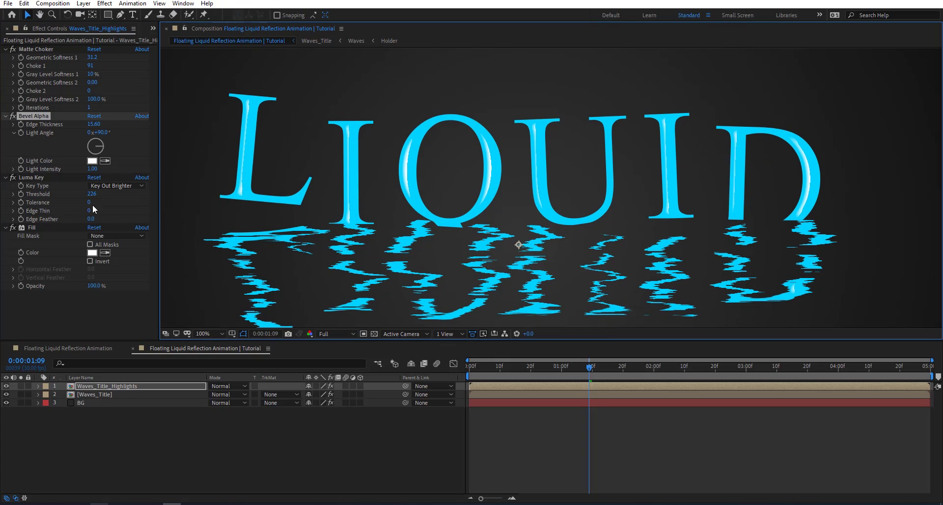
{"action": "left_click_drag", "start_coordinate": [370, 142], "coordinate": [234, 143]}
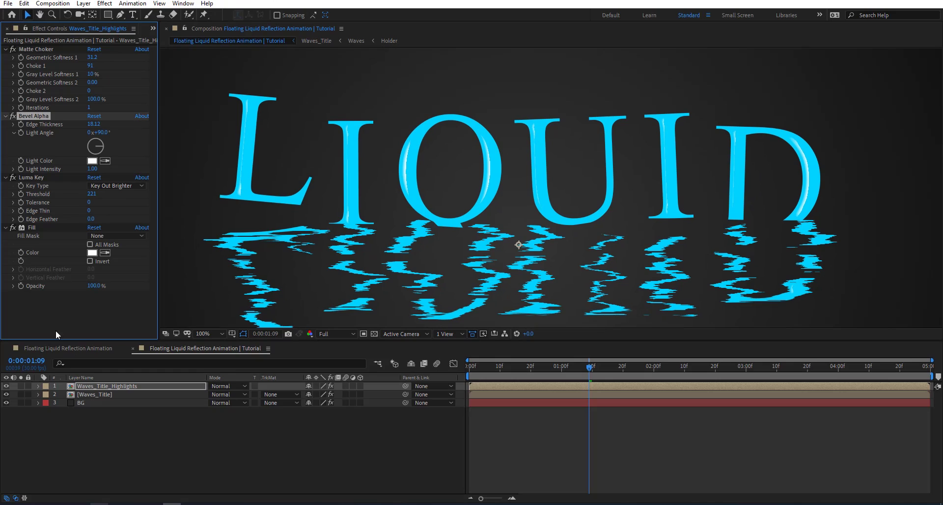
- Apply the Fast Box Blur effect to the Waves_Title_Highlights layer with a Blur Radius of 1
{"action": "key", "text": "ctrl+space"}
{"action": "type", "text": "fast"}
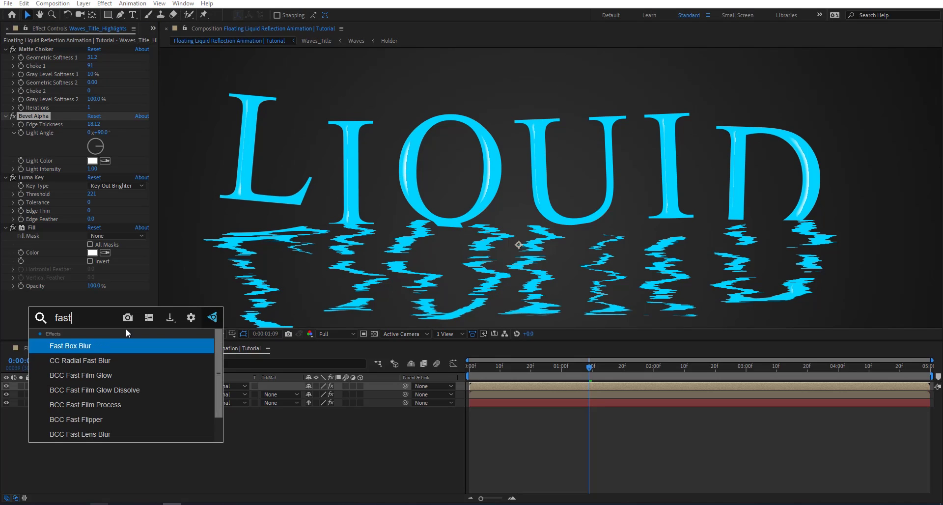
{"action": "key", "text": "Return"}
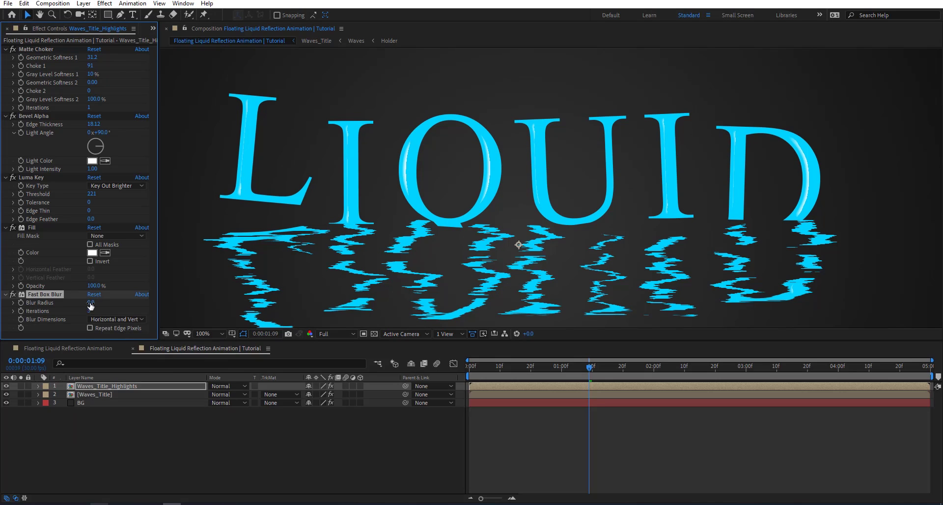
{"action": "key", "text": "period"}
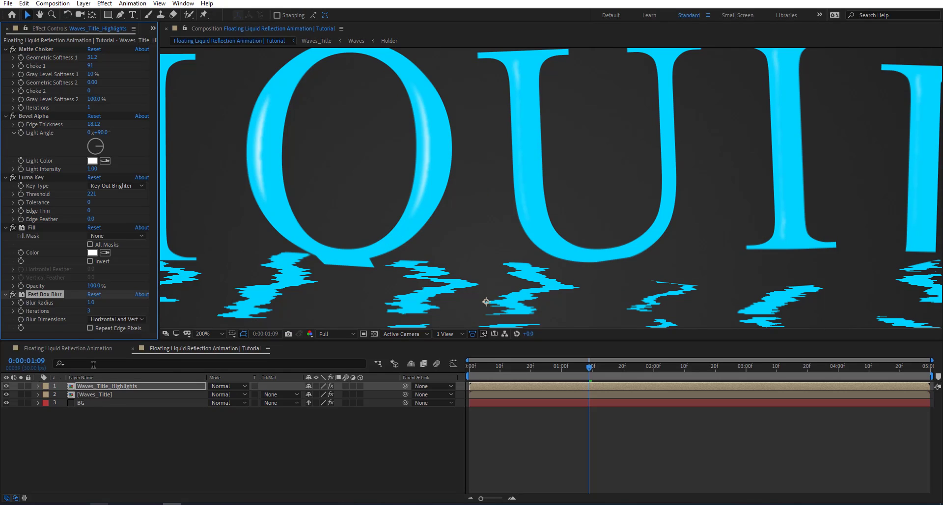
- Duplicate the Waves_Title_Highlights layer and set the copy's Fast Box Blur radius to 10
{"action": "key", "text": "ctrl+d"}
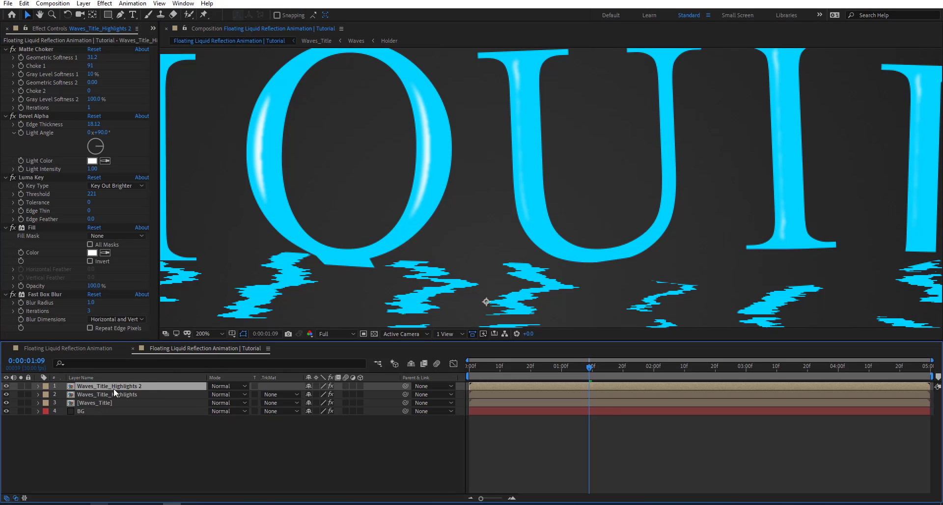
{"action": "left_click", "coordinate": [91, 303]}
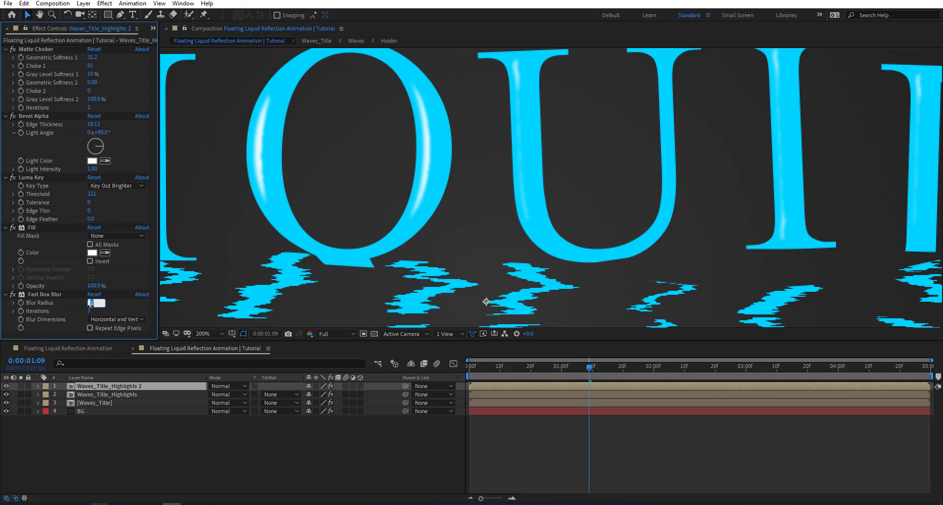
{"action": "key", "text": "Return"}
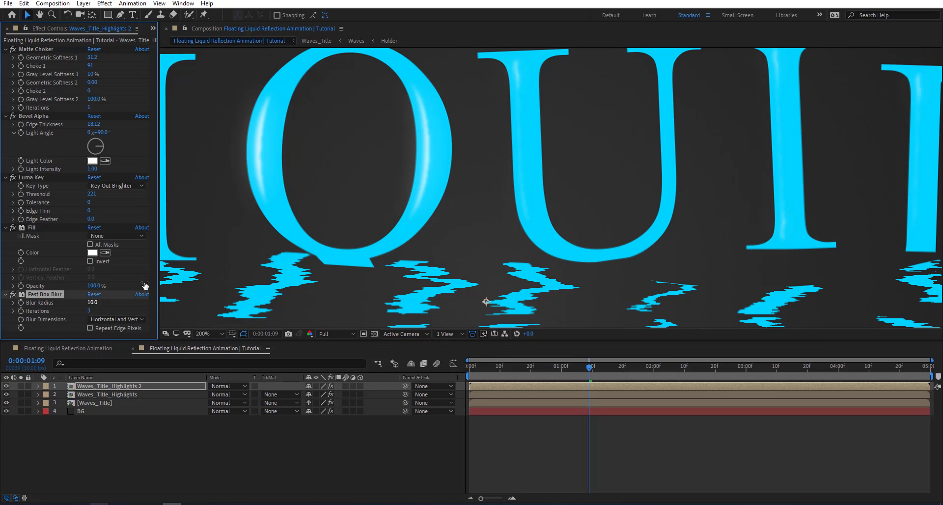
{"action": "left_click_drag", "start_coordinate": [444, 132], "coordinate": [749, 154]}
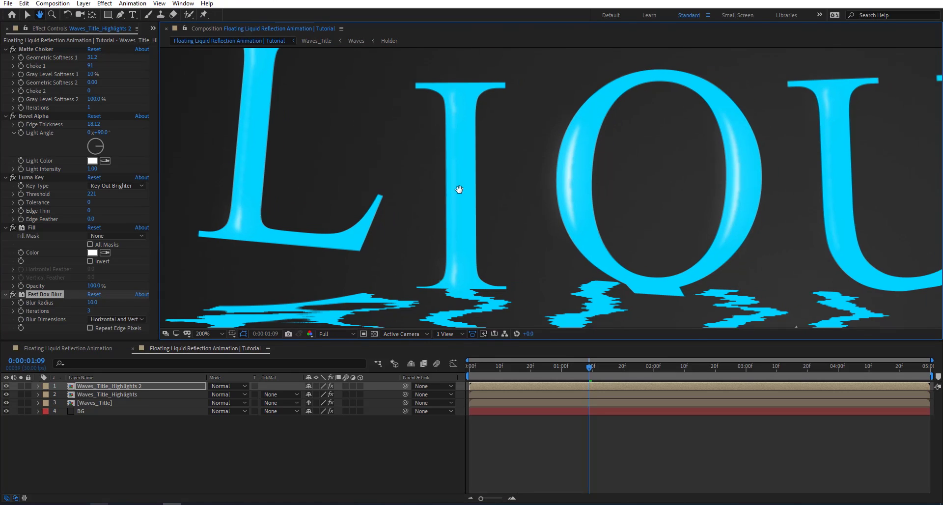
- Duplicate the original Waves_Title_Highlights layer once more and toggle layer visibility to compare the strength of the highlights
{"action": "left_click_drag", "start_coordinate": [502, 185], "coordinate": [425, 125]}
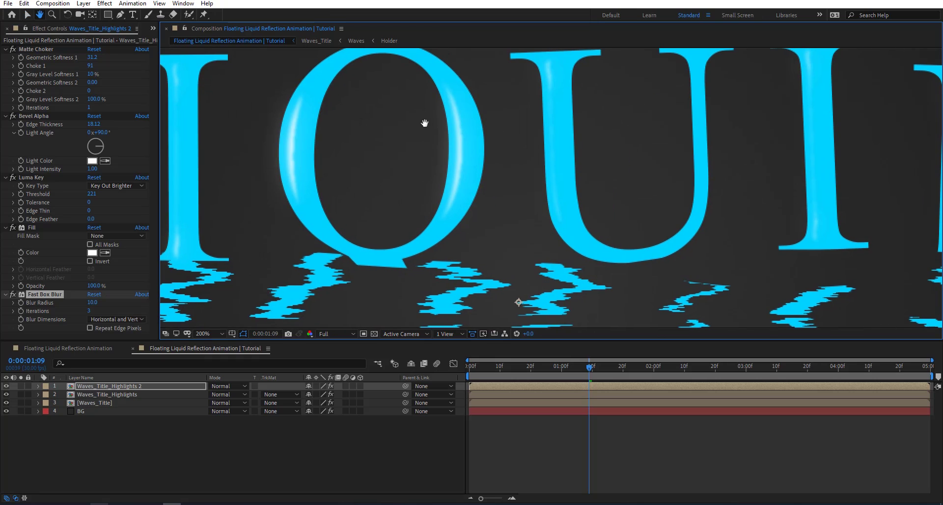
{"action": "left_click", "coordinate": [128, 392]}
{"action": "key", "text": "ctrl+d"}
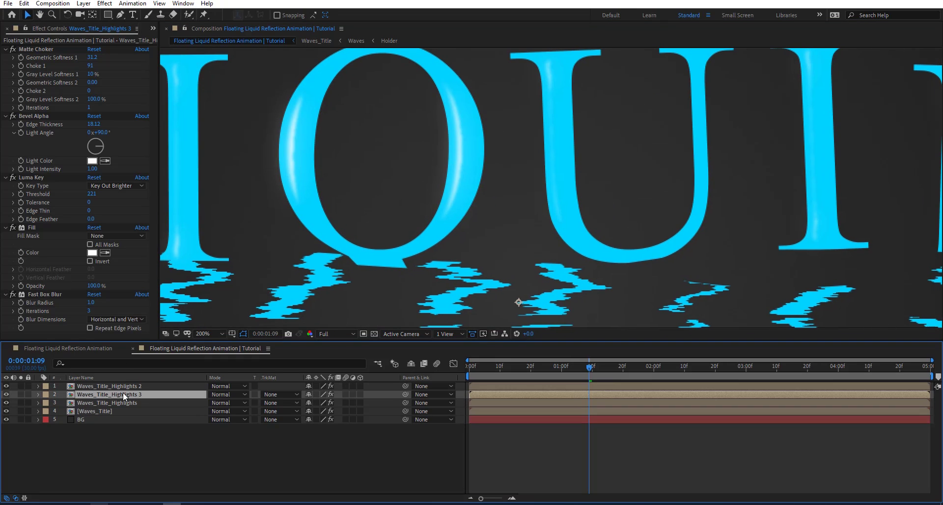
{"action": "key", "text": "F2"}
{"action": "left_click", "coordinate": [6, 398]}
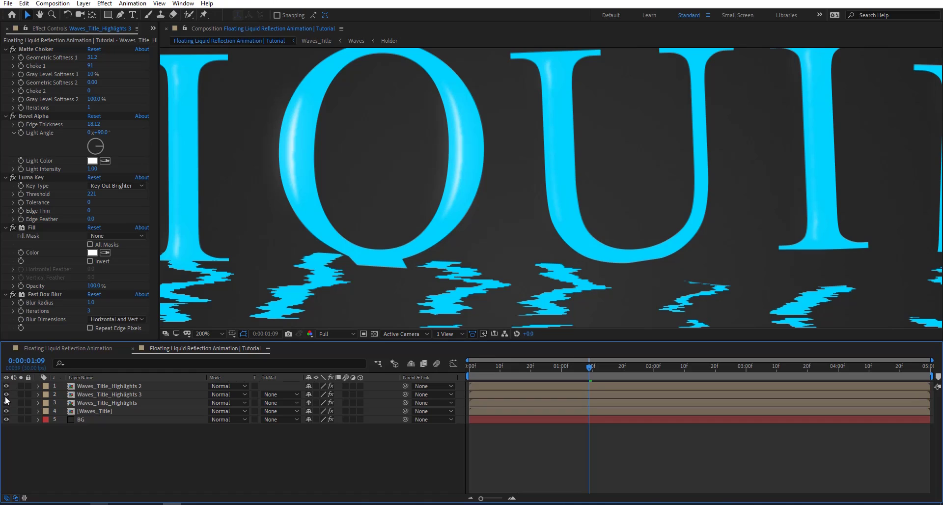
{"action": "left_click", "coordinate": [6, 401]}
{"action": "scroll", "coordinate": [495, 139], "scroll_direction": "down", "scroll_amount": 1}
{"action": "scroll", "coordinate": [604, 152], "scroll_direction": "down", "scroll_amount": 1}
{"action": "scroll", "coordinate": [442, 225], "scroll_direction": "up", "scroll_amount": 1}
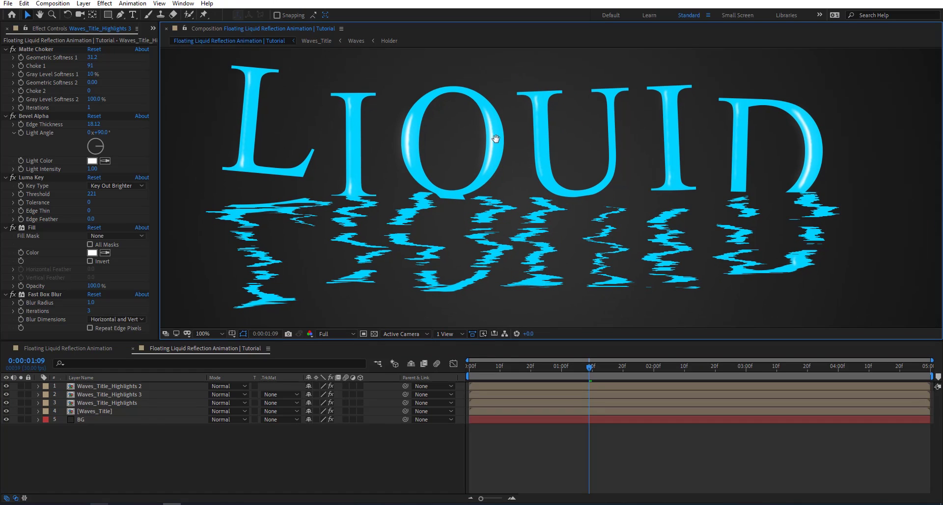
- Pre-compose the three highlights layers and the Waves_Title layer into a new composition named Wave Title Animation
{"action": "left_click", "coordinate": [127, 410]}
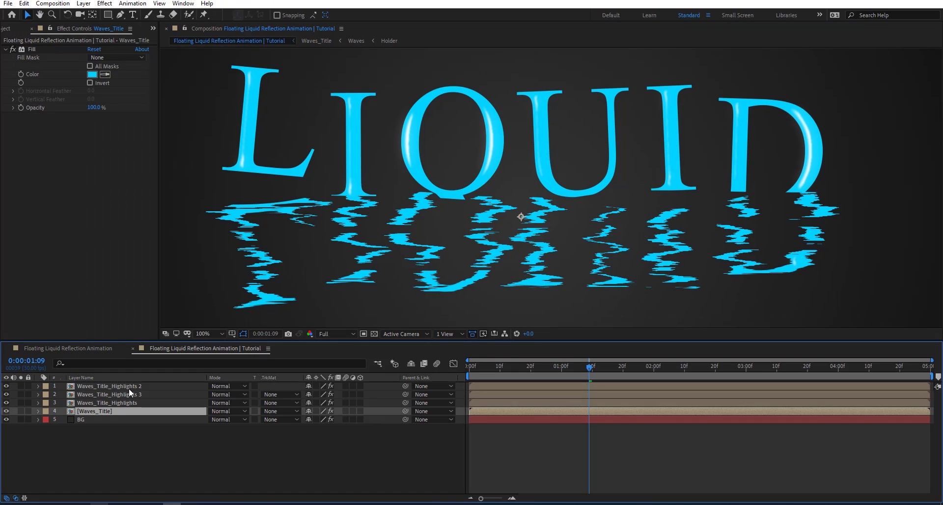
{"action": "left_click", "coordinate": [129, 387], "text": "shift"}
{"action": "key", "text": "ctrl+shift+c"}
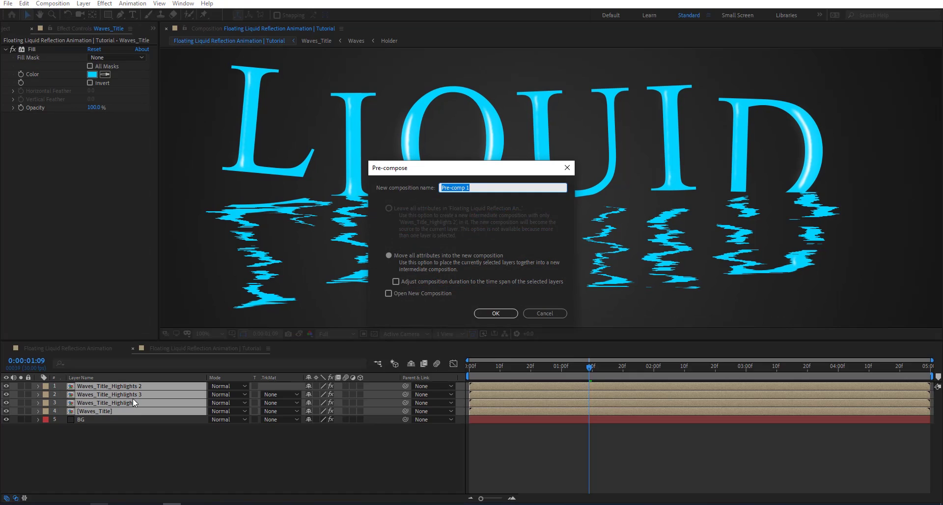
{"action": "type", "text": "Wave Title Animation"}
{"action": "key", "text": "Return"}
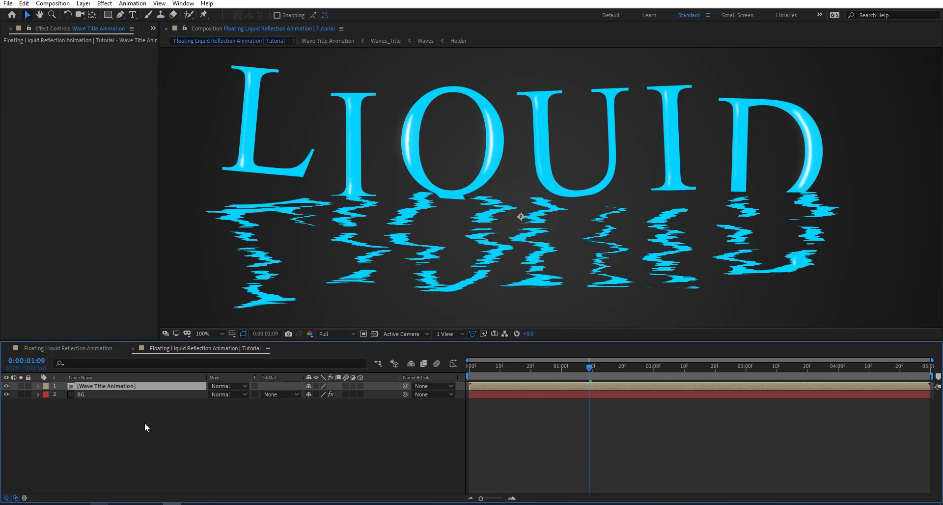
- Create an adjustment layer above Wave Title Animation and name it Noise
{"action": "key", "text": "ctrl+alt+y"}
{"action": "key", "text": "Return"}
{"action": "key", "text": "BackSpace"}
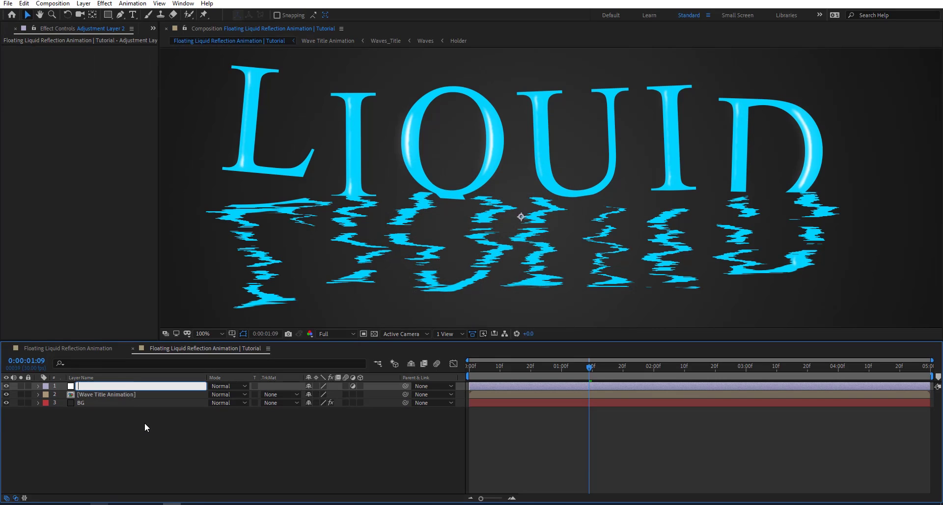
{"action": "type", "text": "Noia"}
{"action": "type", "text": "se"}
{"action": "key", "text": "Return"}
- Apply the Noise effect to the Noise adjustment layer and open its Amount of Noise for editing
{"action": "key", "text": "ctrl+space"}
{"action": "type", "text": "noise"}
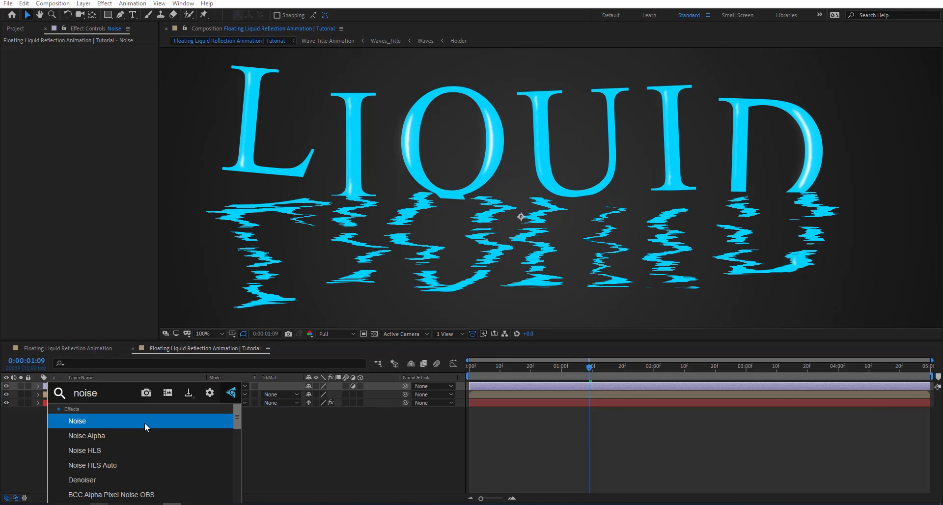
{"action": "key", "text": "Return"}
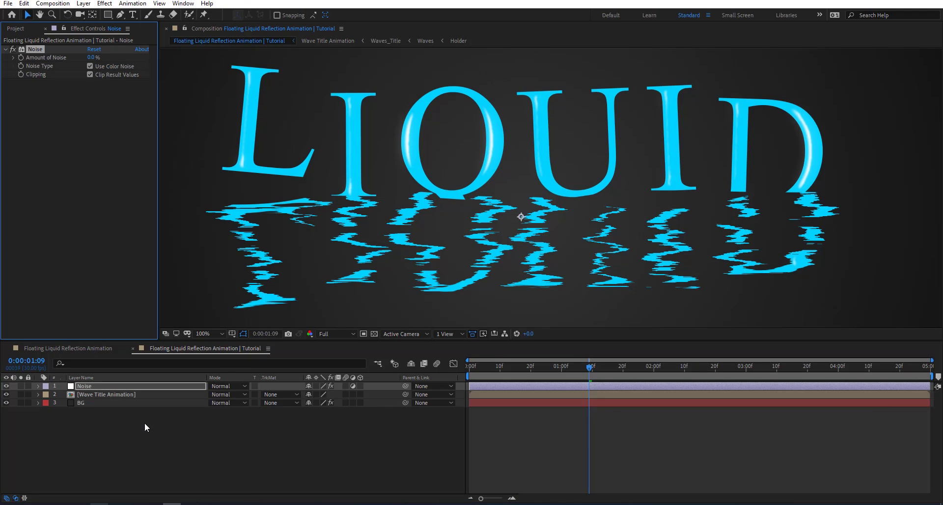
{"action": "left_click", "coordinate": [91, 57]}
- Apply the CC Toner effect to the Wave Title Animation layer
{"action": "left_click", "coordinate": [104, 393]}
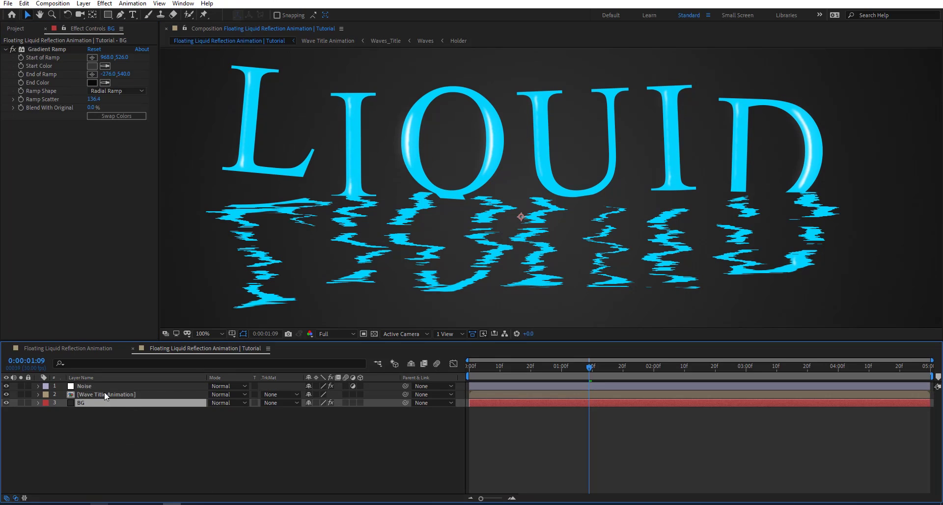
{"action": "key", "text": "ctrl+space"}
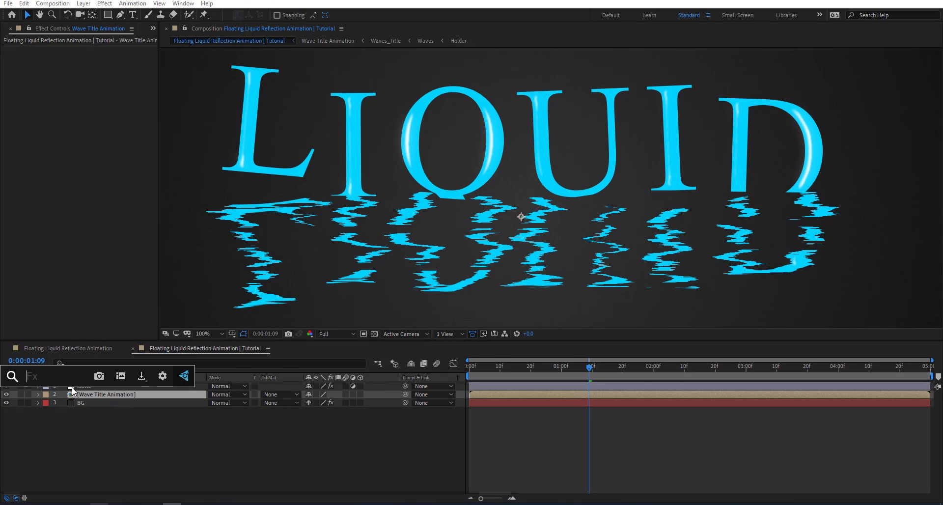
{"action": "type", "text": "cc t"}
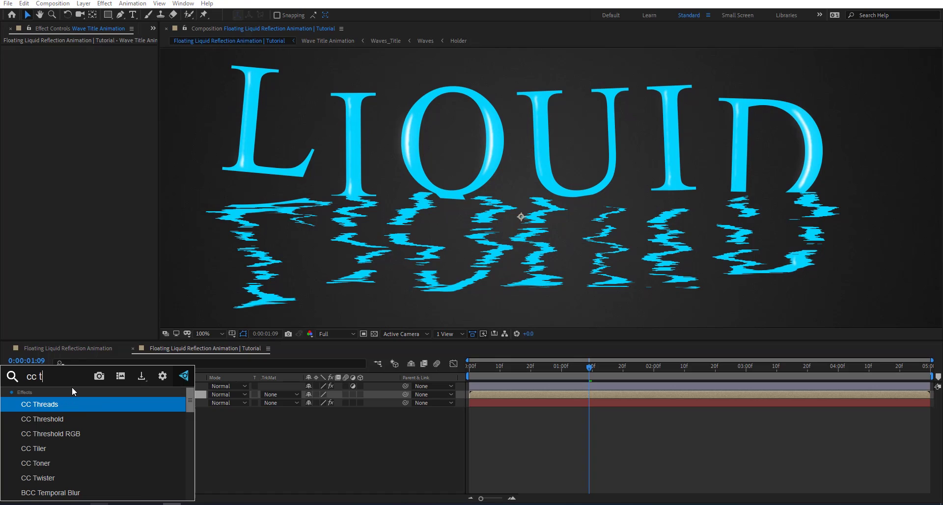
{"action": "key", "text": "Down"}
{"action": "key", "text": "Down"}
{"action": "key", "text": "Down"}
{"action": "key", "text": "Down"}
{"action": "key", "text": "Return"}
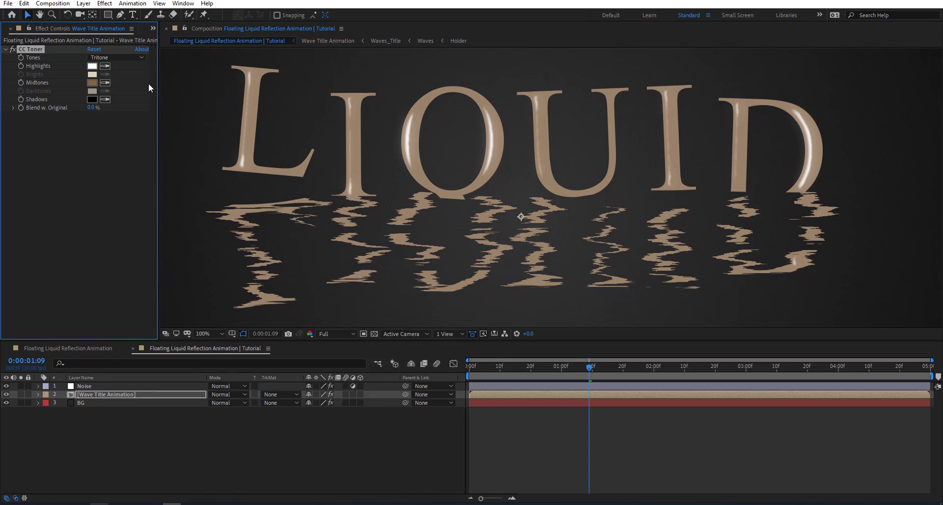
- Change the CC Toner Midtones color to a golden yellow
{"action": "left_click", "coordinate": [92, 82]}
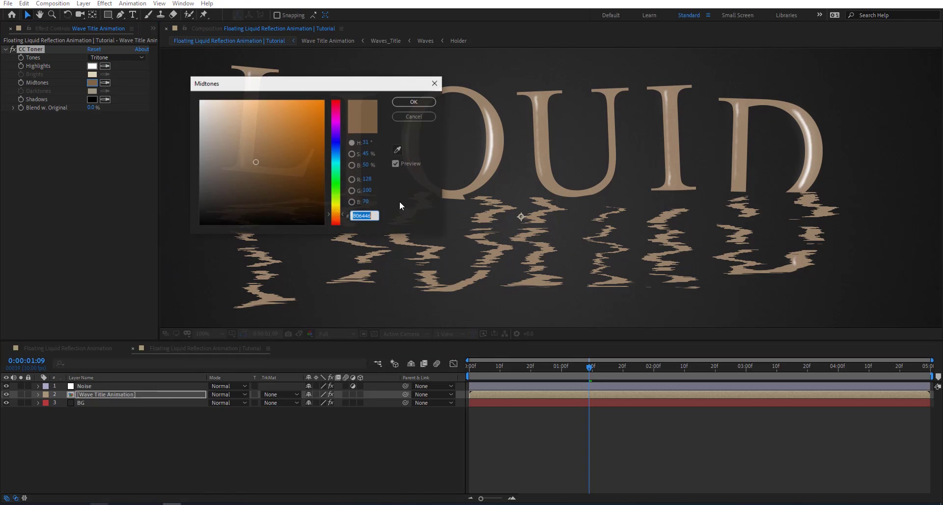
{"action": "left_click_drag", "start_coordinate": [333, 110], "coordinate": [343, 207]}
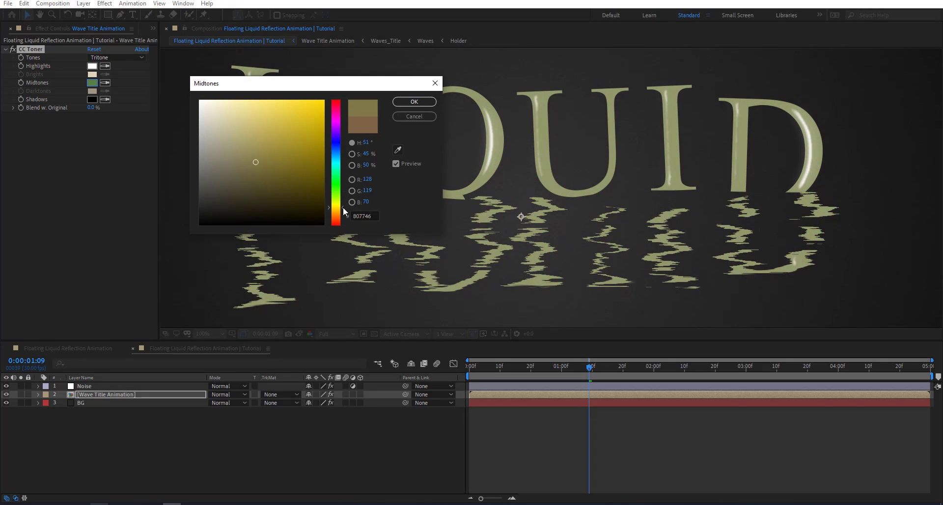
{"action": "left_click", "coordinate": [291, 120]}
{"action": "left_click", "coordinate": [412, 102]}
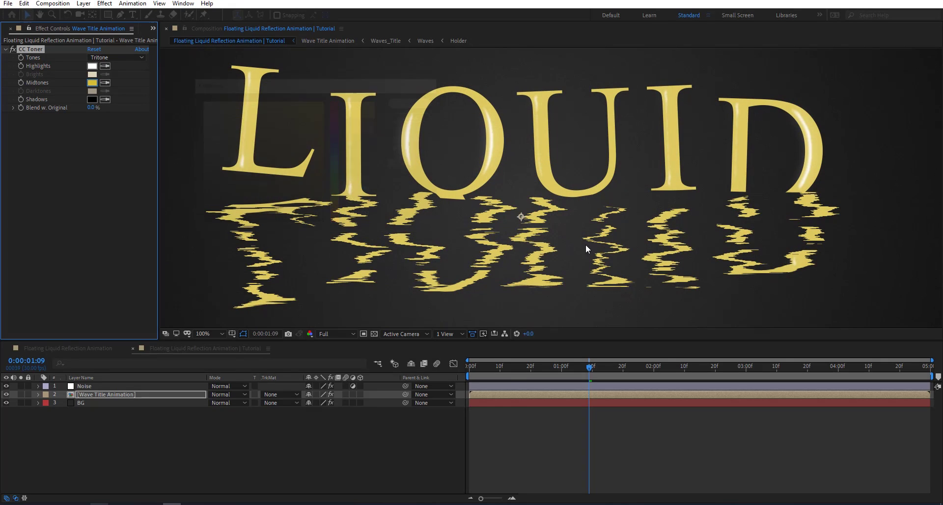
- Fit the whole composition in the viewer and preview the recolored title animation
{"action": "left_click", "coordinate": [208, 337]}
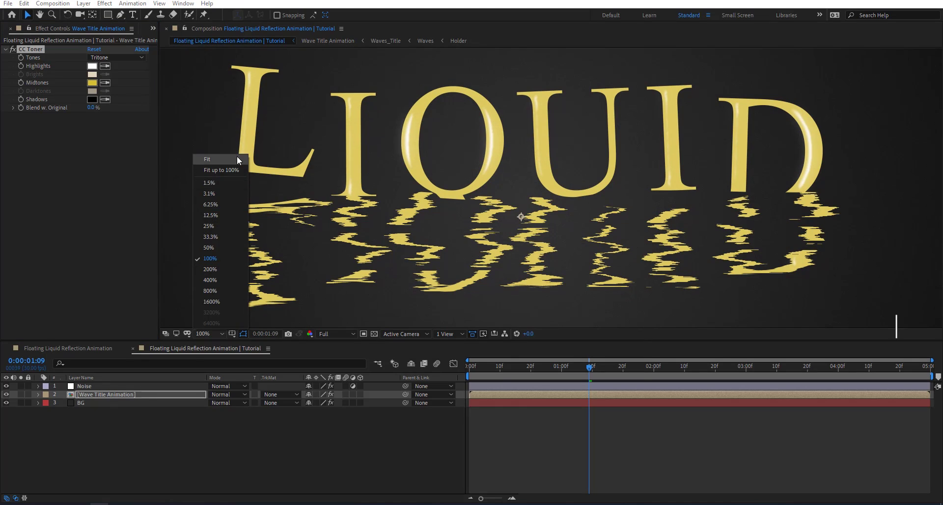
{"action": "left_click", "coordinate": [237, 156]}
{"action": "key", "text": "space"}
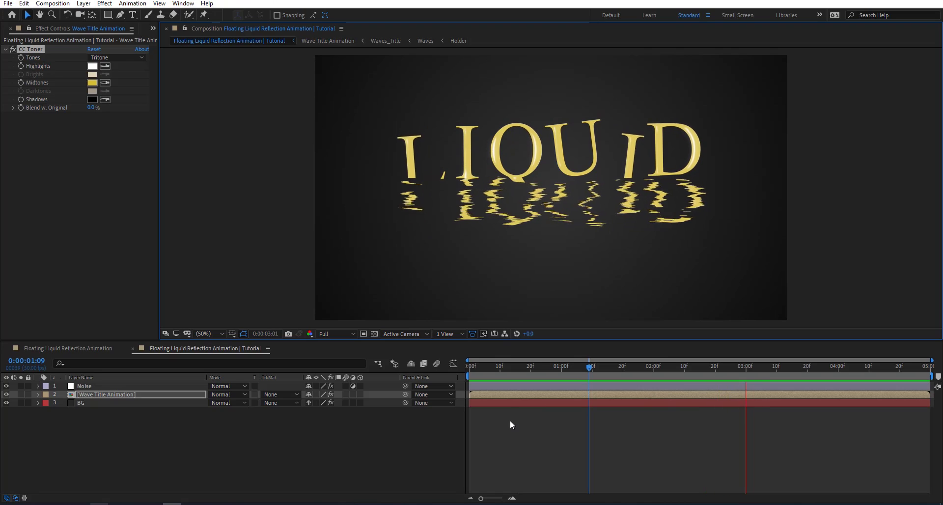
- Go to frame 0:00:00:17 and open the nested Holder composition that contains the source text
{"action": "left_click", "coordinate": [521, 367]}
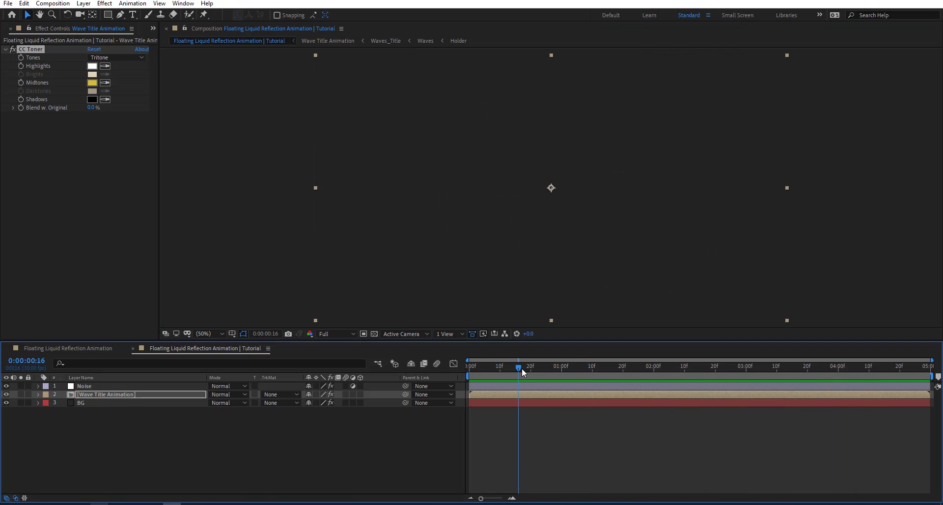
{"action": "key", "text": "Tab"}
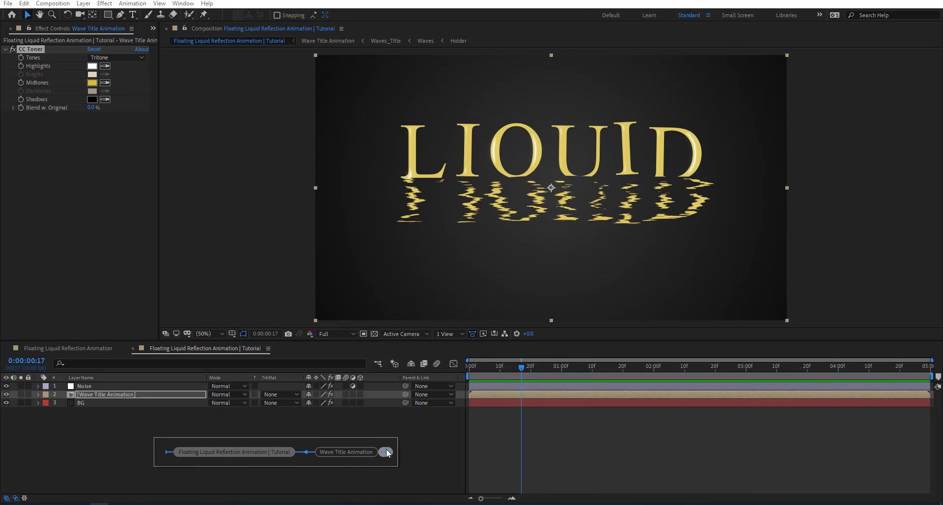
{"action": "left_click", "coordinate": [387, 452]}
{"action": "left_click", "coordinate": [344, 451]}
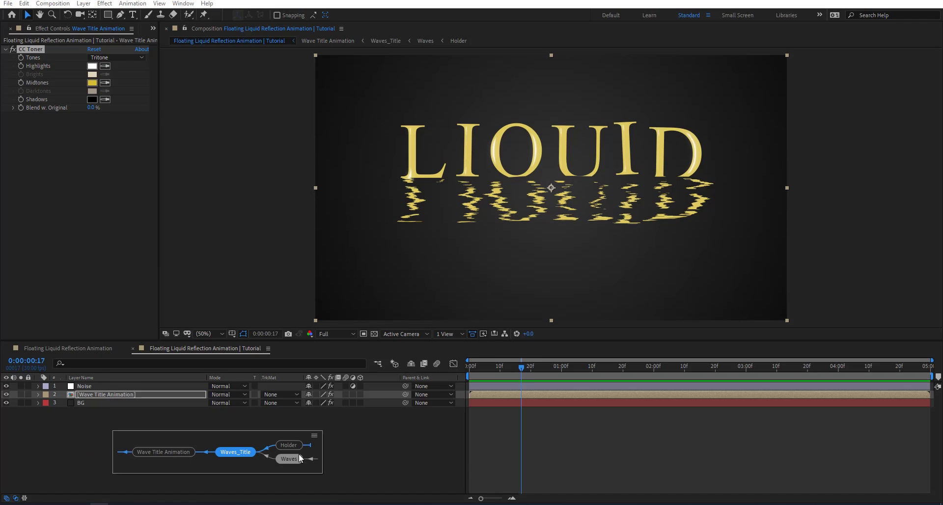
{"action": "left_click", "coordinate": [288, 444]}
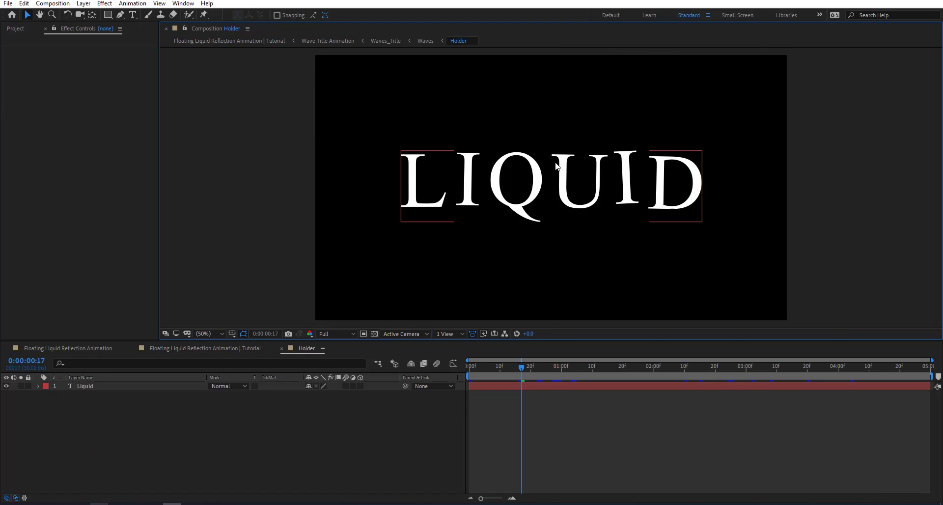
- Replace the LIQUID text with Waves and return to the Tutorial composition to preview the updated title
{"action": "double_click", "coordinate": [543, 182]}
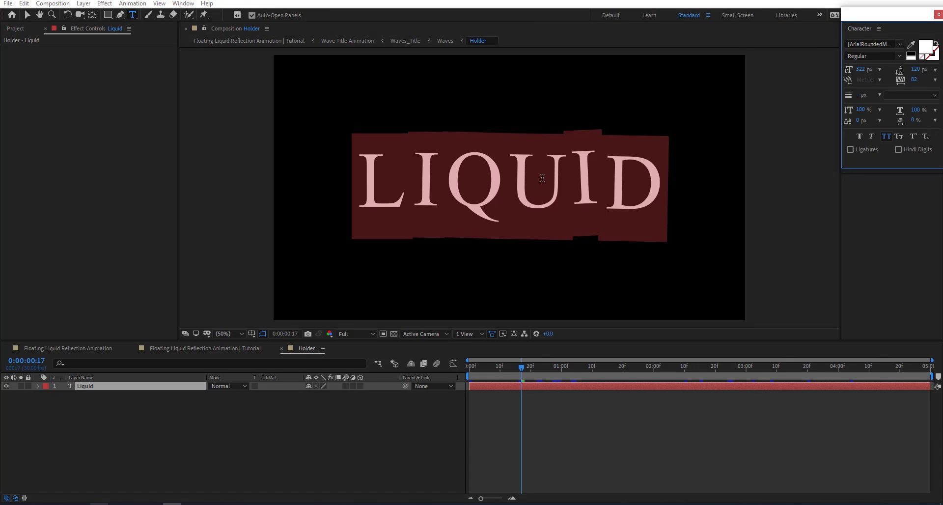
{"action": "type", "text": "Waves"}
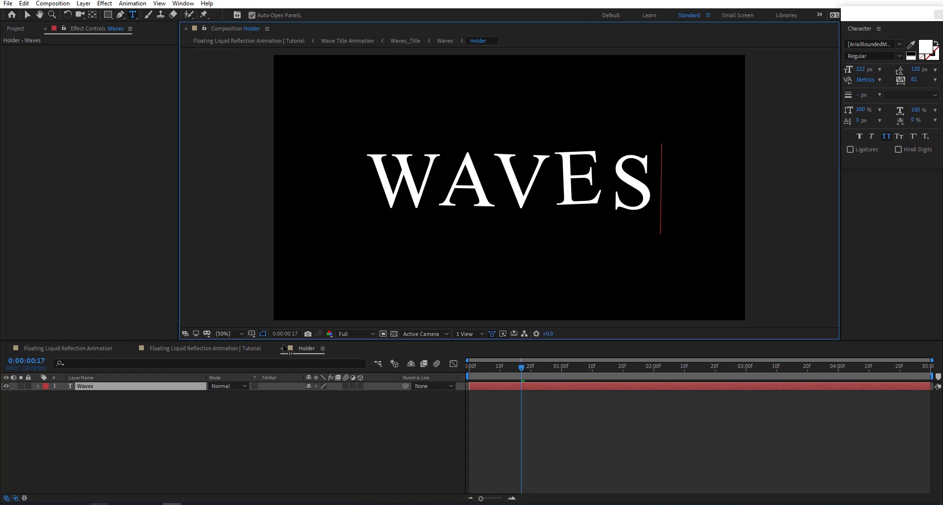
{"action": "left_click", "coordinate": [339, 452]}
{"action": "left_click", "coordinate": [182, 347]}
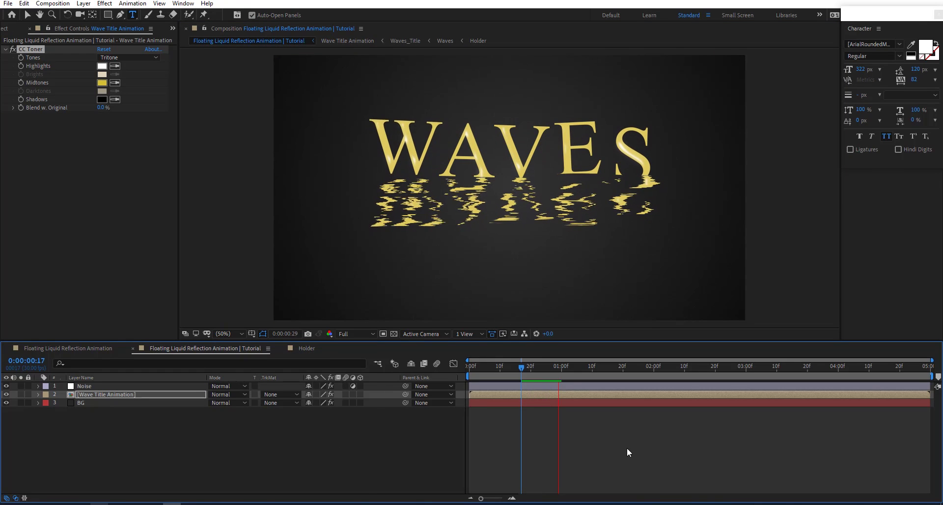